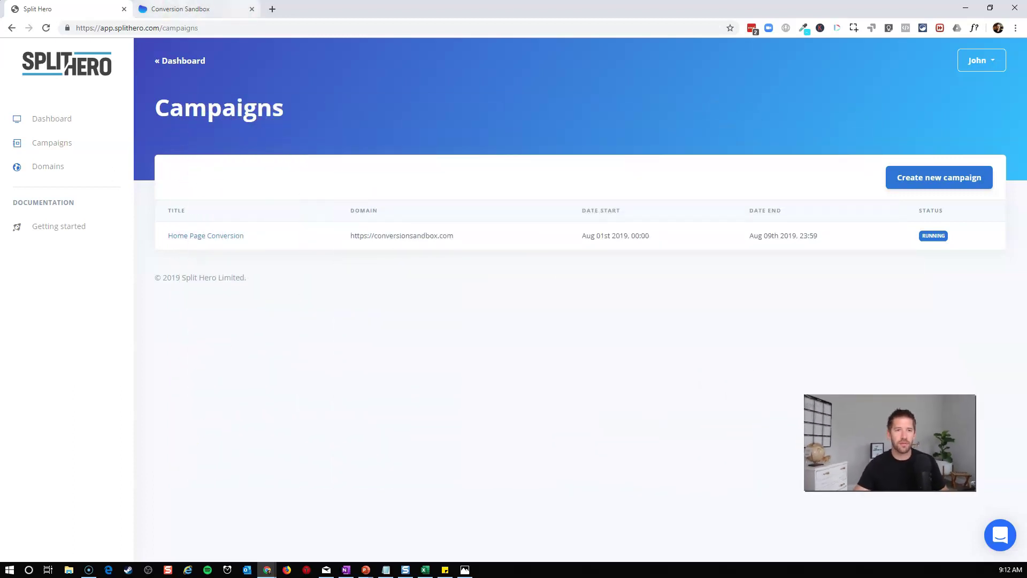
Step: Review Split Hero's public home page and its pricing page, examining supported page builders and what the plan includes
left_click(272, 6)
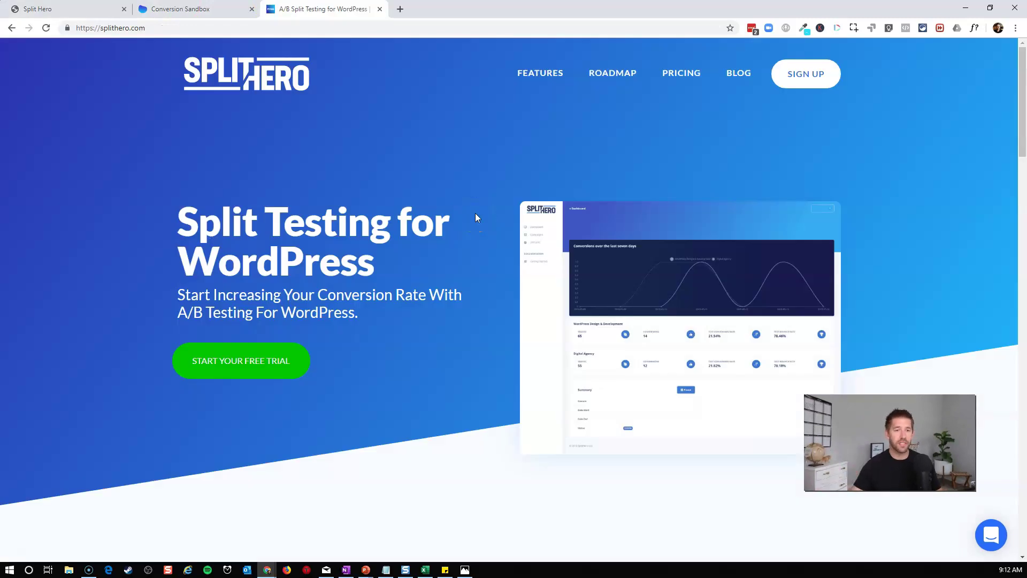
scroll(704, 200, "down", 20)
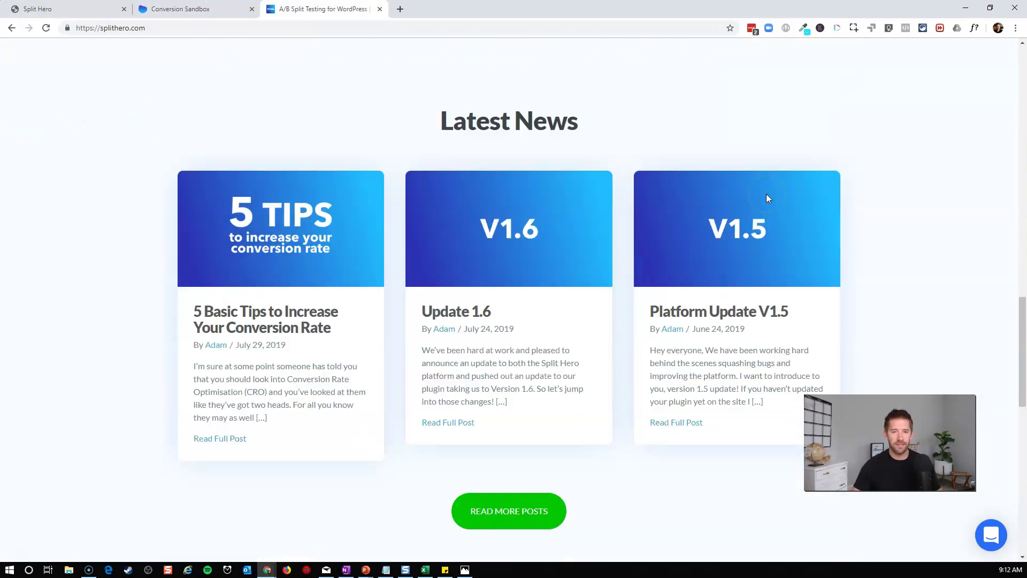
scroll(768, 199, "down", 8)
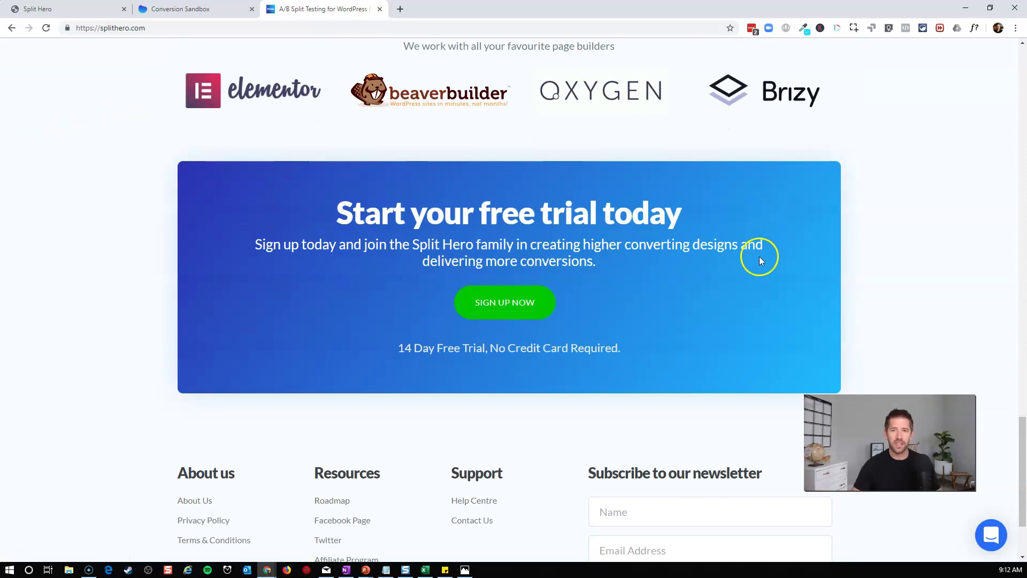
scroll(755, 282, "down", 2)
scroll(755, 282, "up", 5)
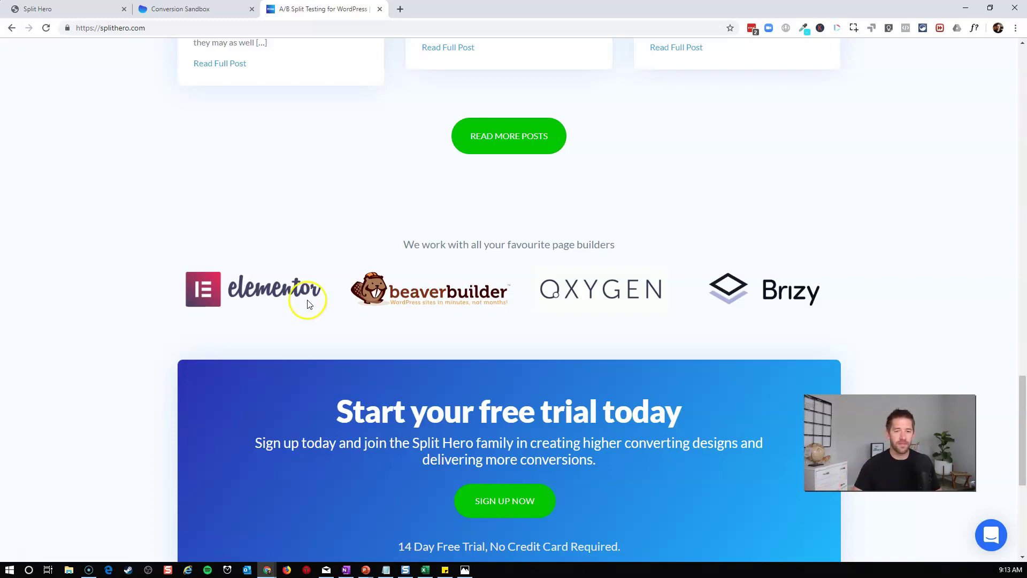
scroll(637, 283, "up", 10)
scroll(650, 304, "up", 15)
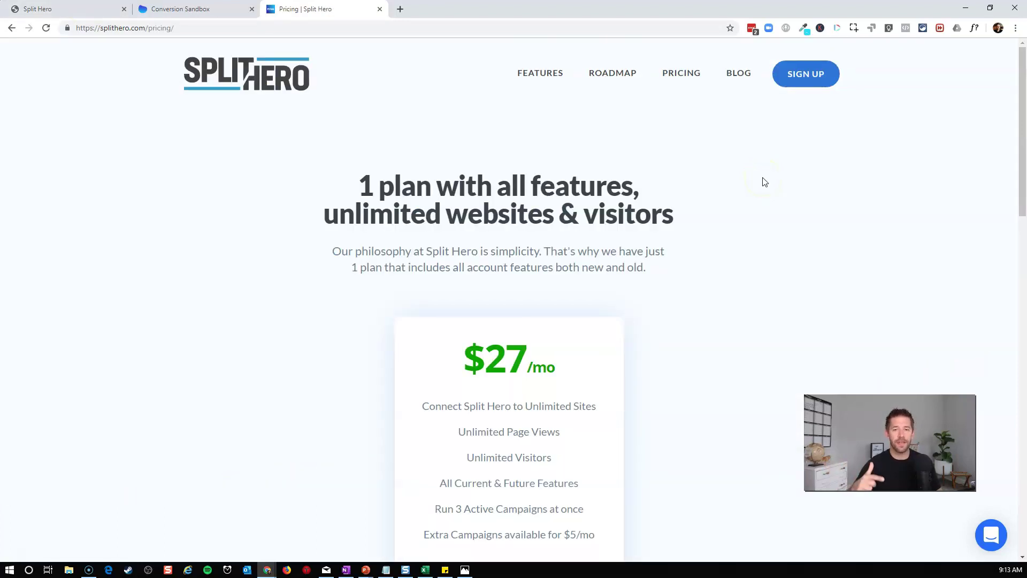
scroll(765, 182, "down", 3)
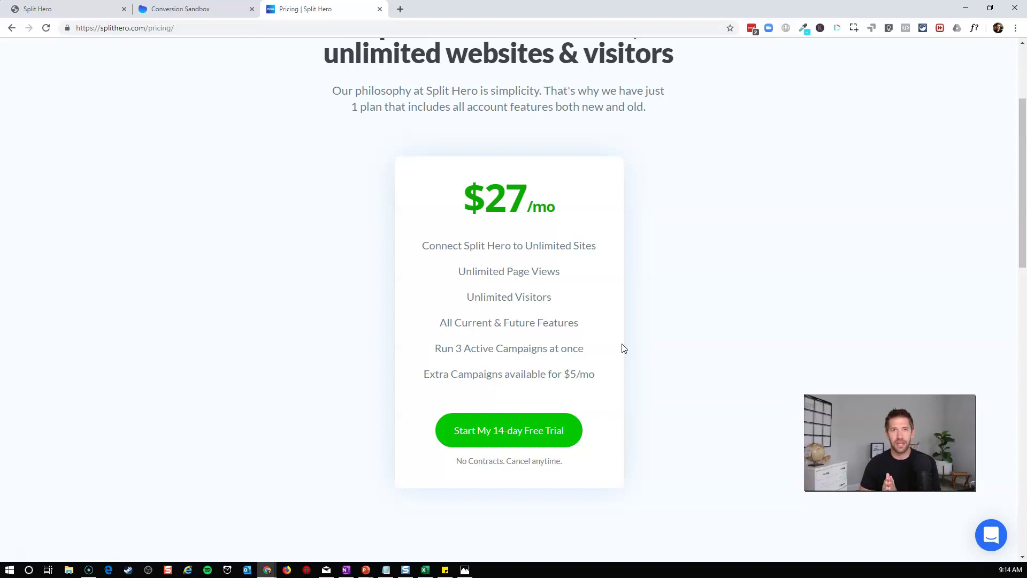
scroll(624, 348, "up", 3)
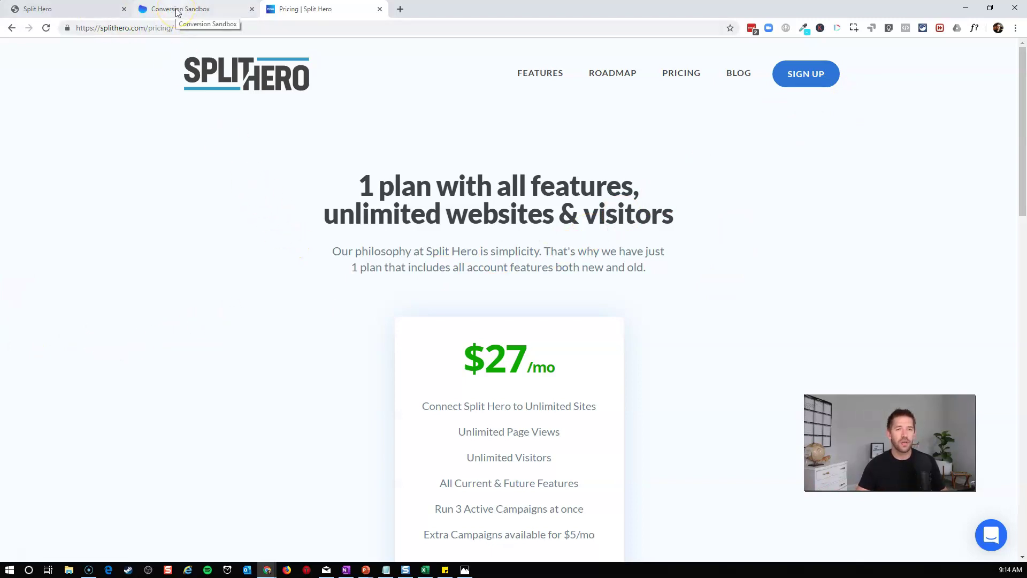
Step: Check the domain configuration in the Split Hero account and open the Split Hero plugin settings in the Conversion Sandbox WordPress admin
left_click(84, 10)
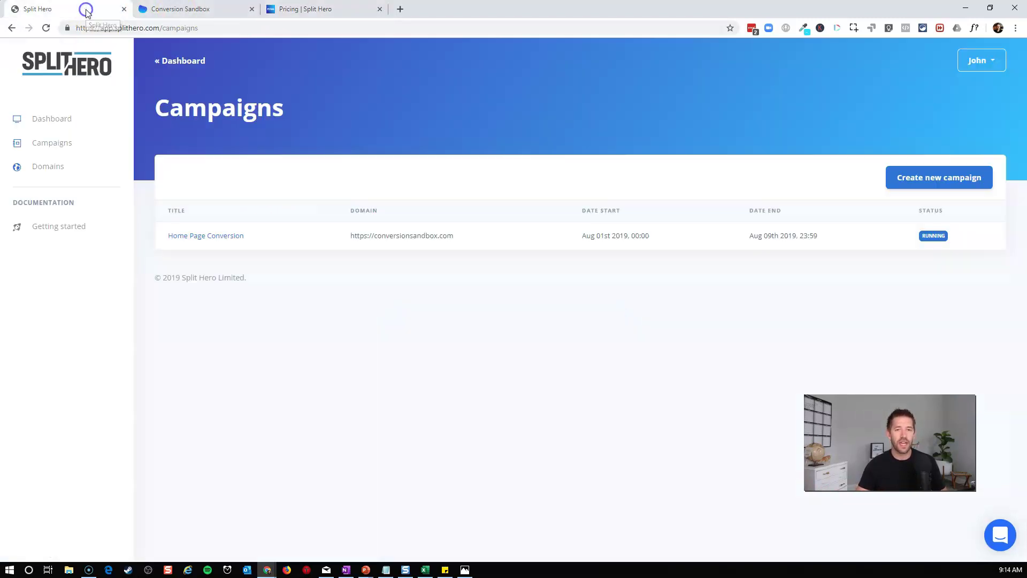
left_click(47, 168)
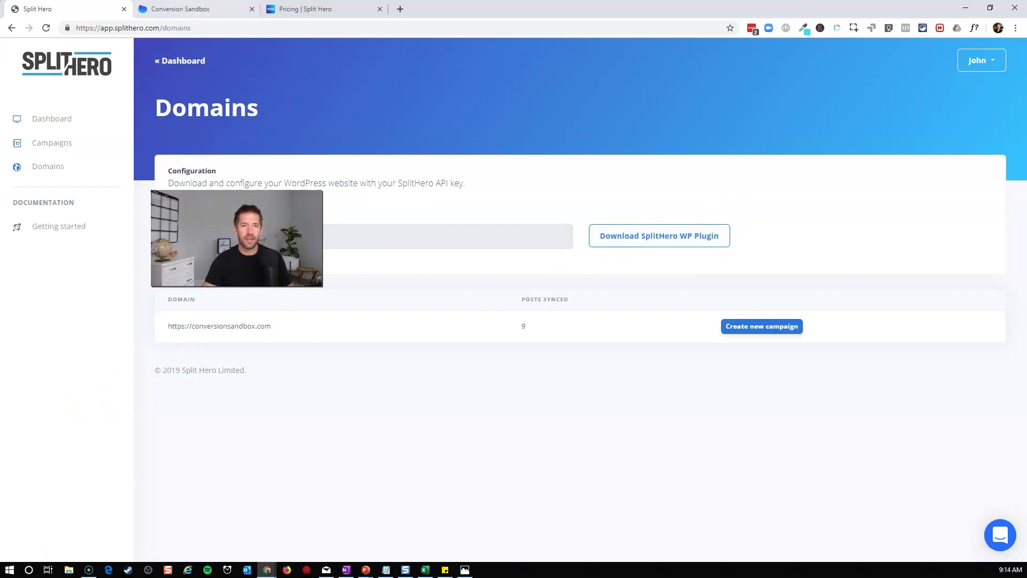
left_click(189, 8)
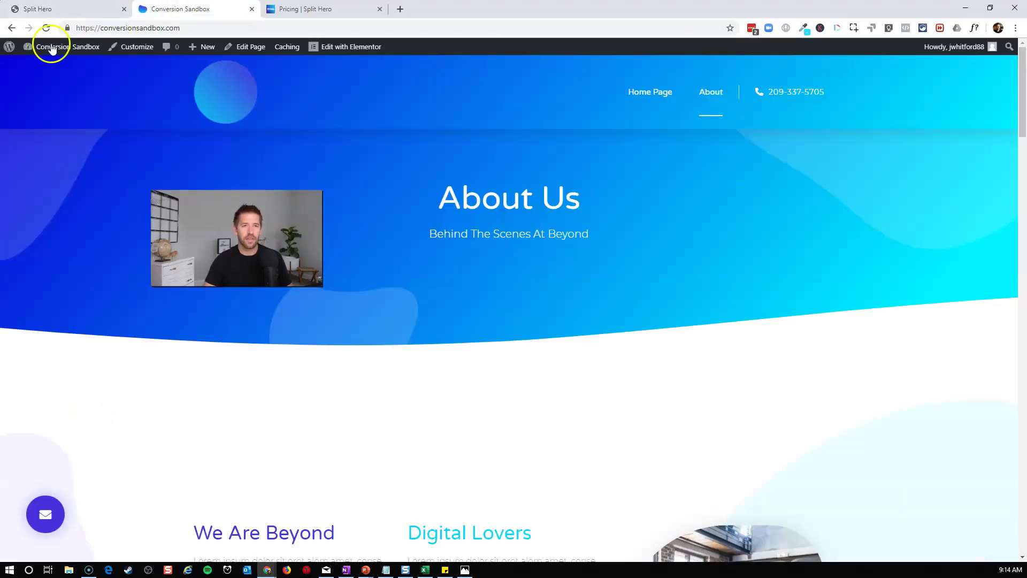
left_click(46, 65)
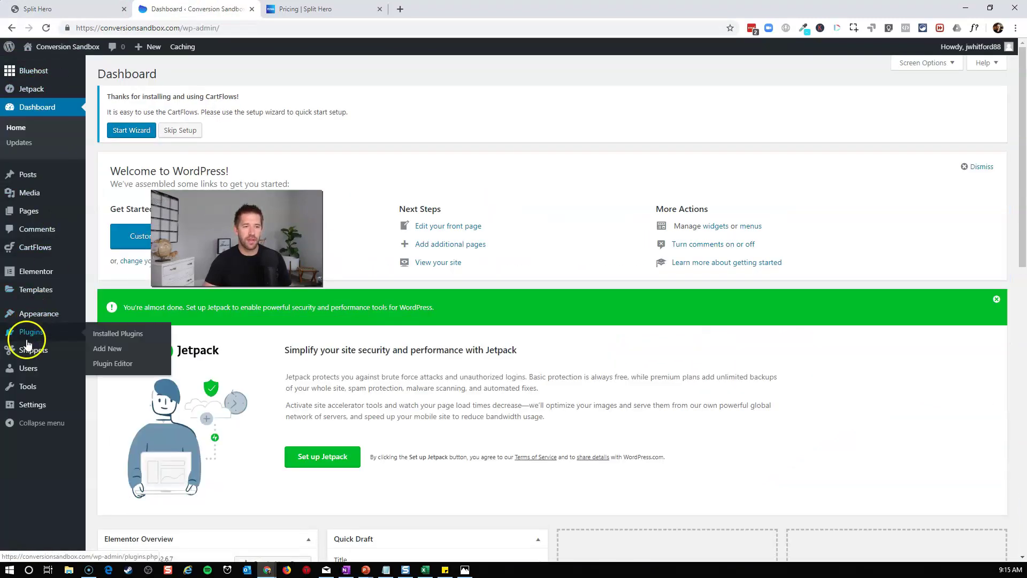
mouse_move(14, 402)
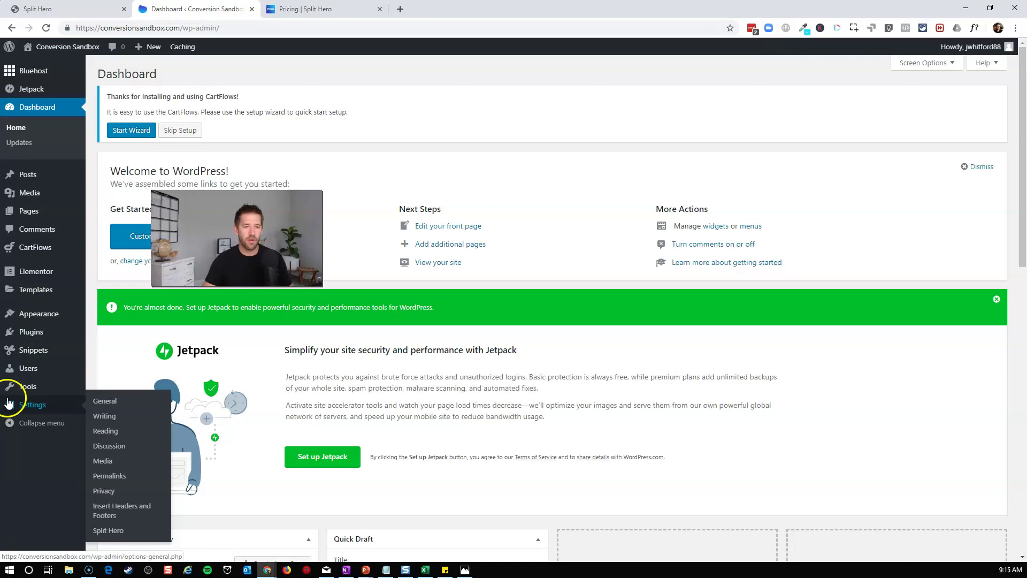
left_click(107, 532)
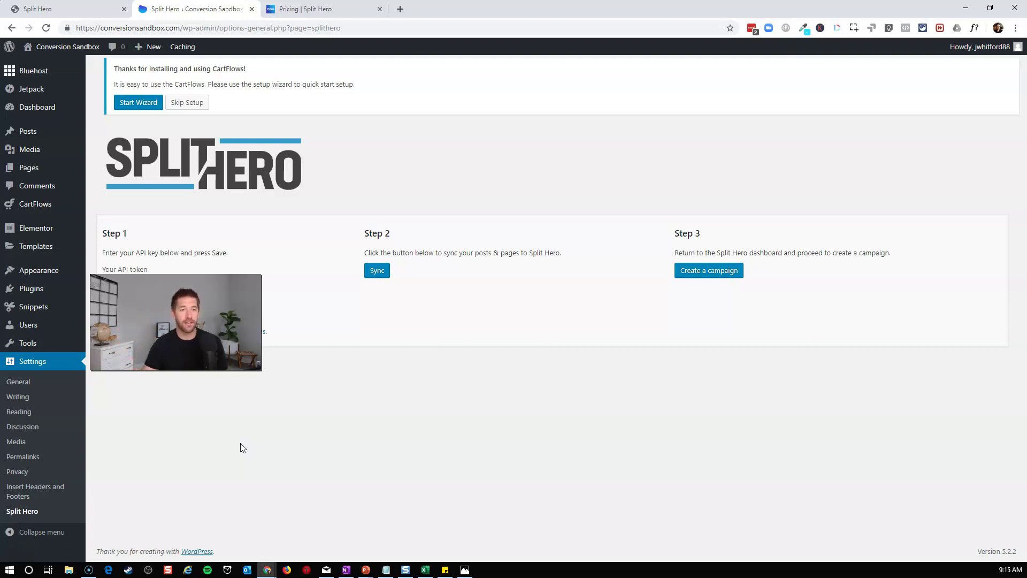
Step: Create a new WordPress page titled "Gutenberg Variation" and open the block picker beneath the title
mouse_move(39, 168)
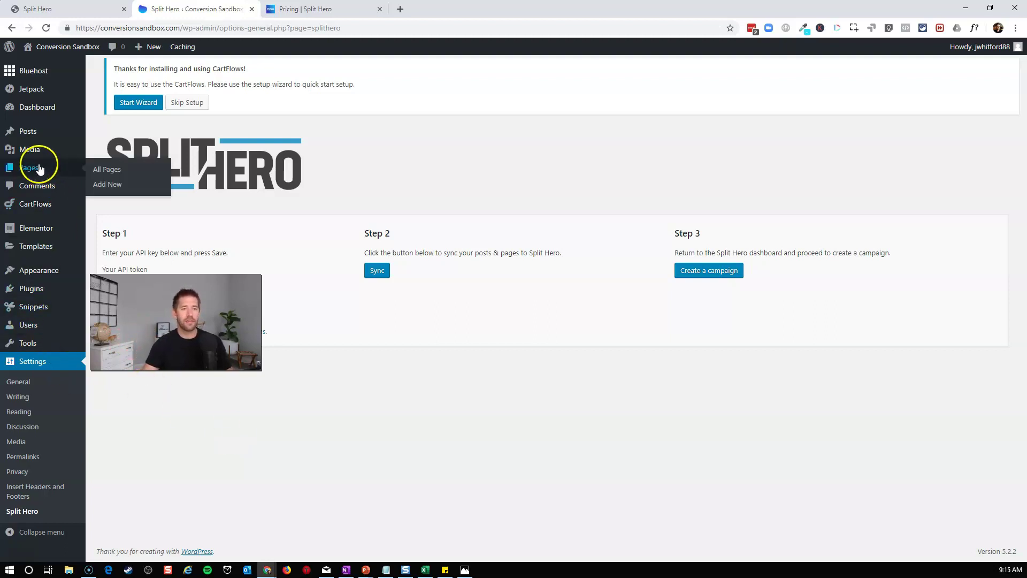
left_click(114, 188)
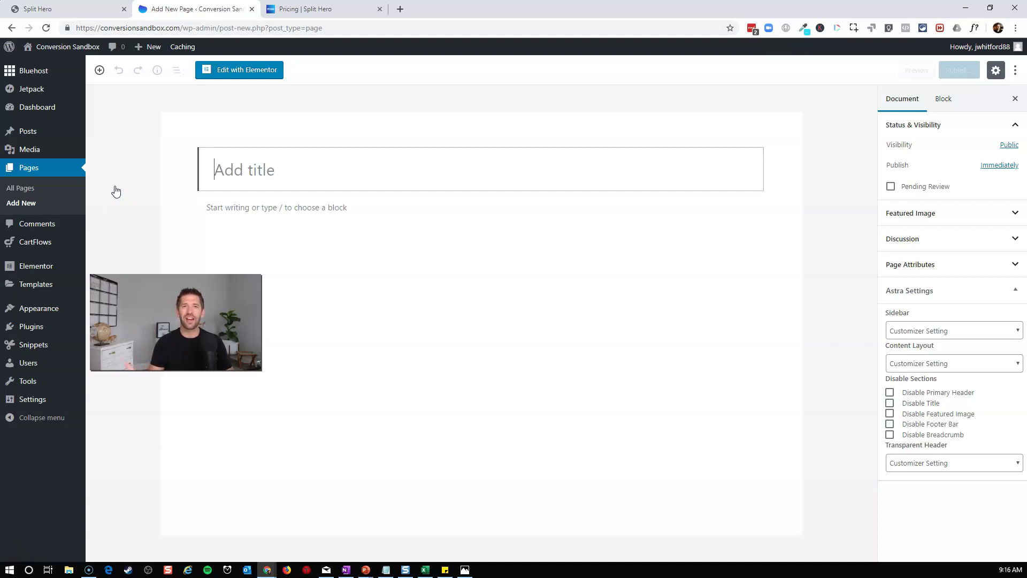
left_click(119, 196)
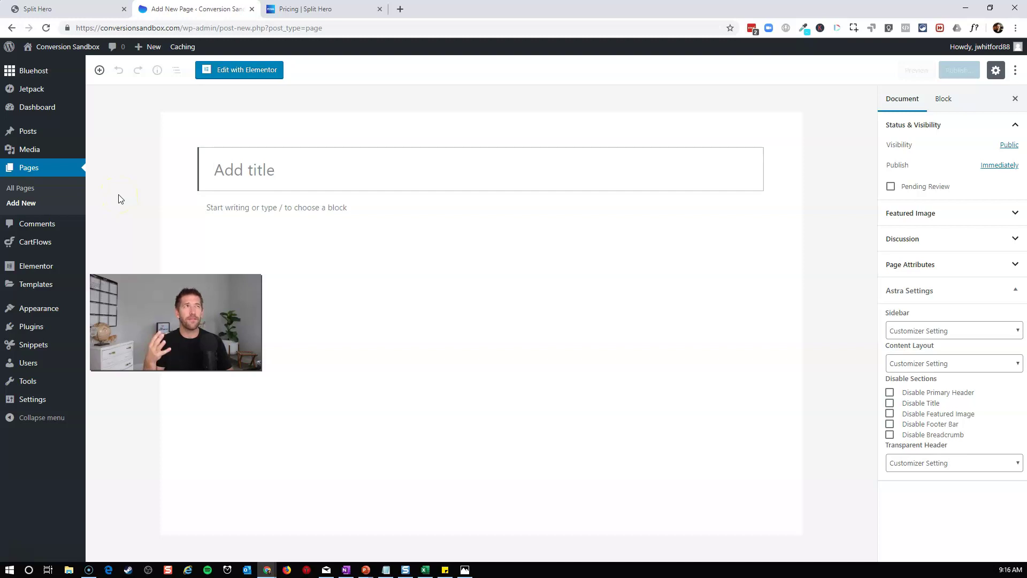
left_click(130, 218)
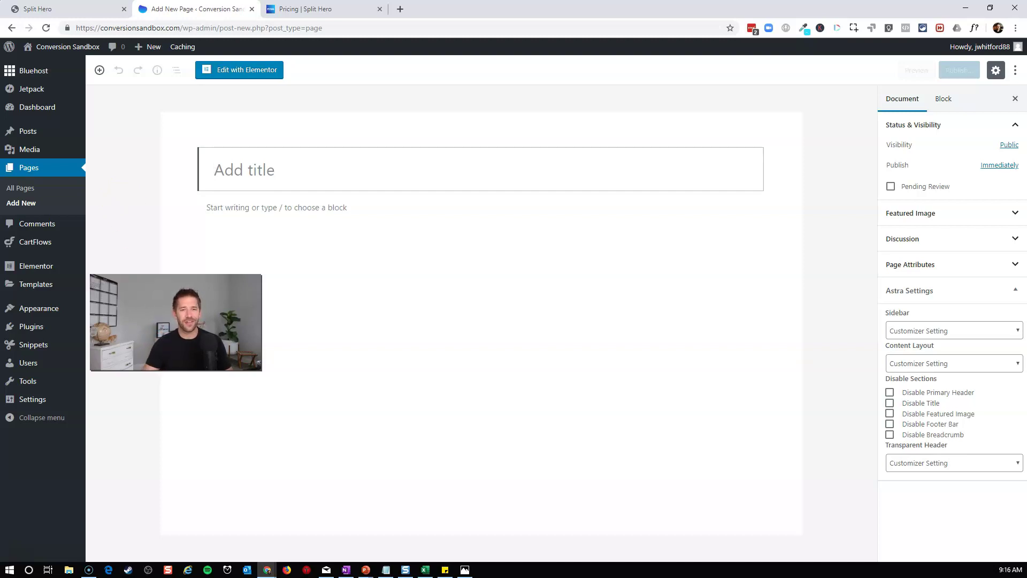
left_click(310, 177)
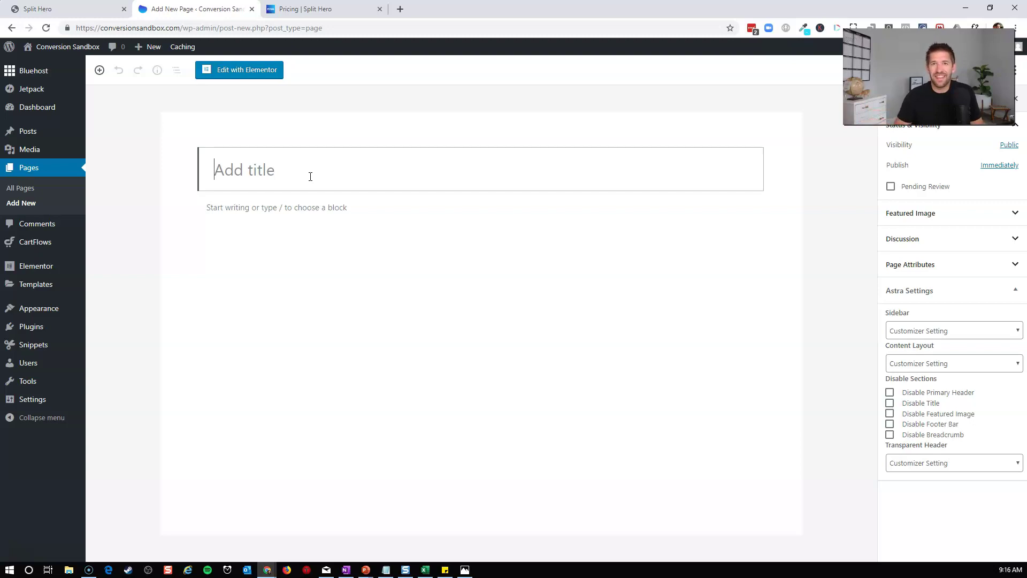
type("G")
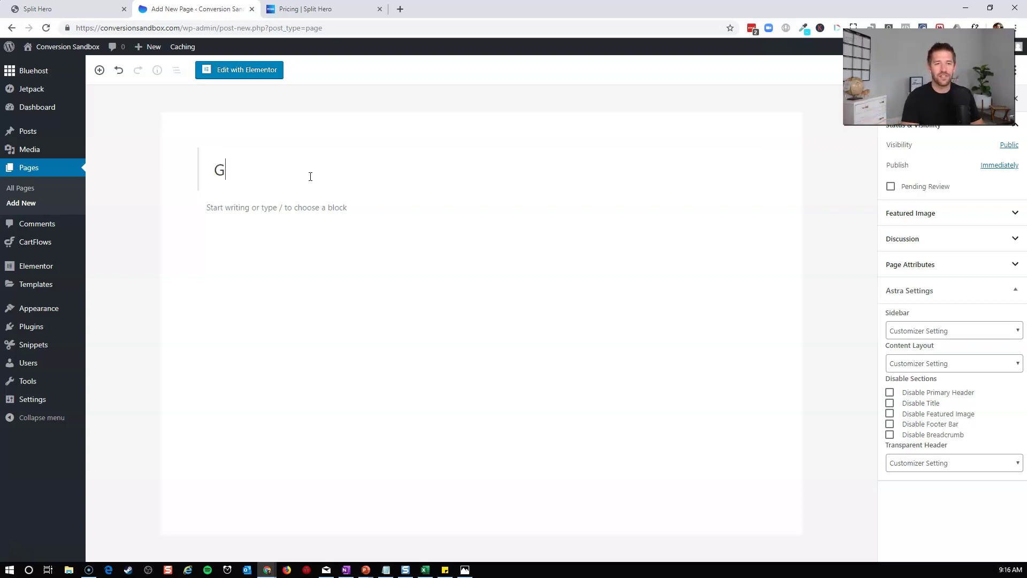
type("utenberg Variation")
key("Return")
left_click(183, 207)
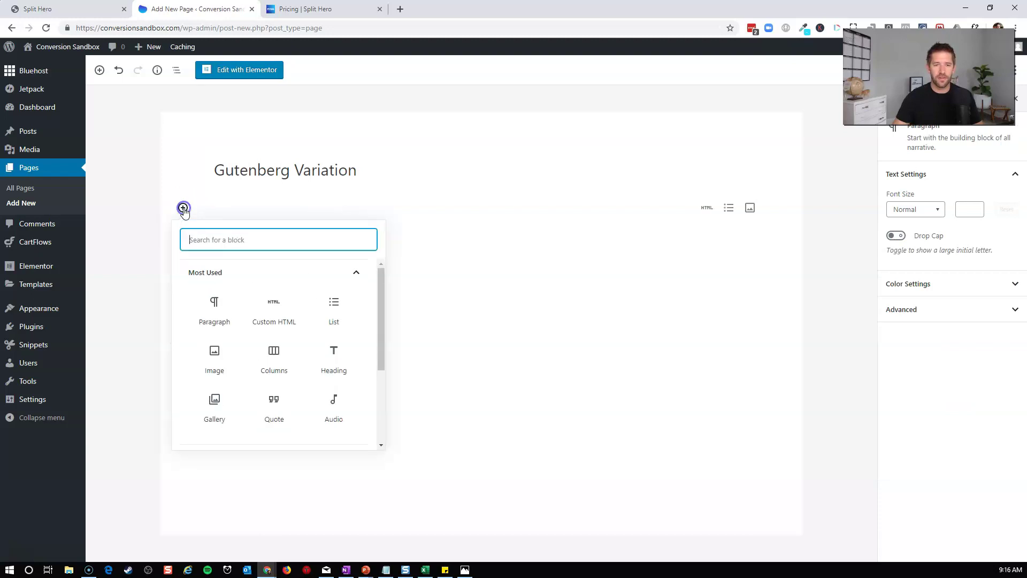
type("call")
key("BackSpace")
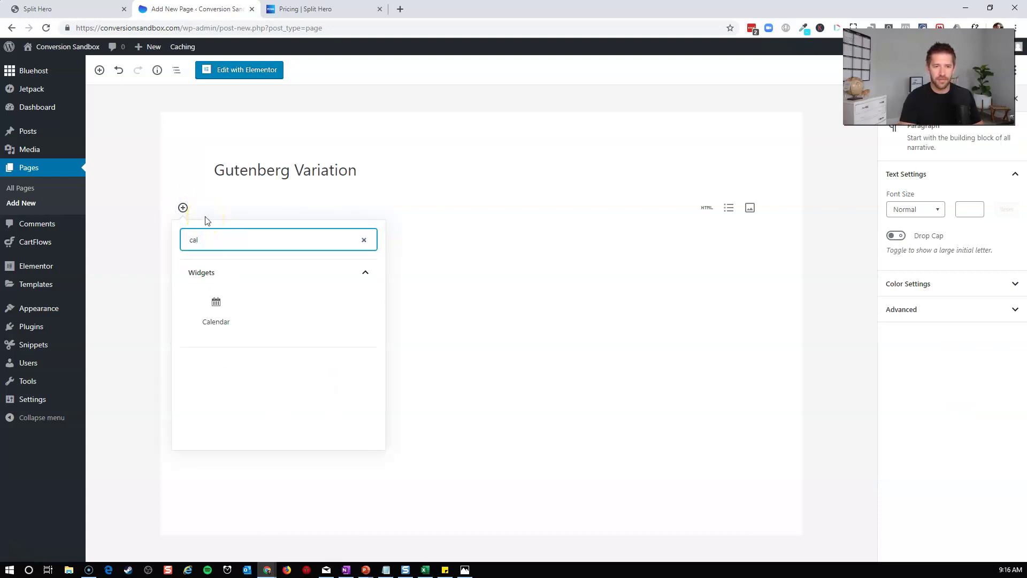
key("BackSpace")
key("BackSpace")
key("BackSpace")
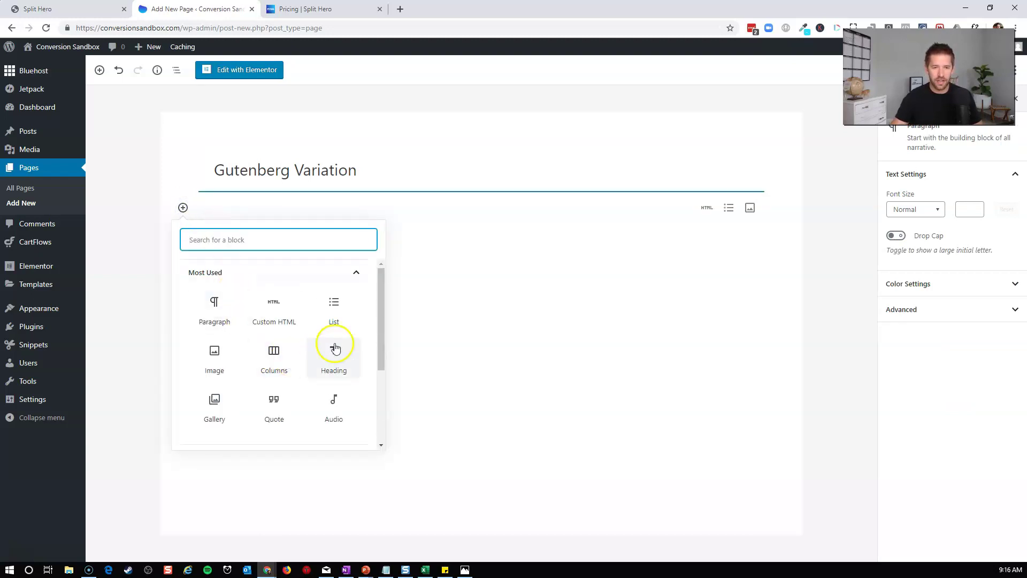
Step: Insert a heading block reading "YOU WANT TO DOWNLOAD THIS TOOL, RIGHT?" with an empty paragraph after it
left_click(336, 348)
type("YOU WANT TO DOWNLOAD THIS TOOL, RIGHT?")
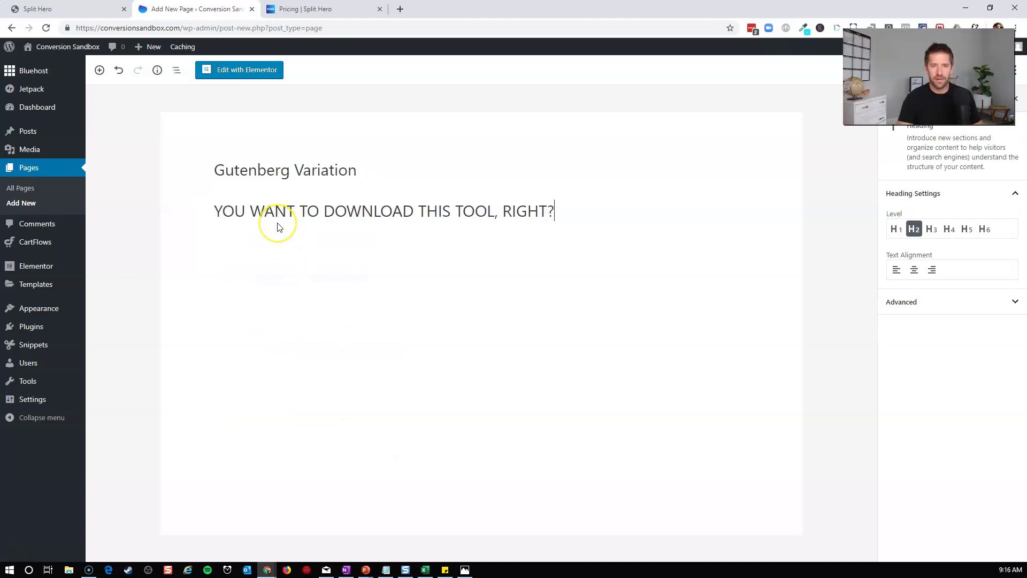
key("Return")
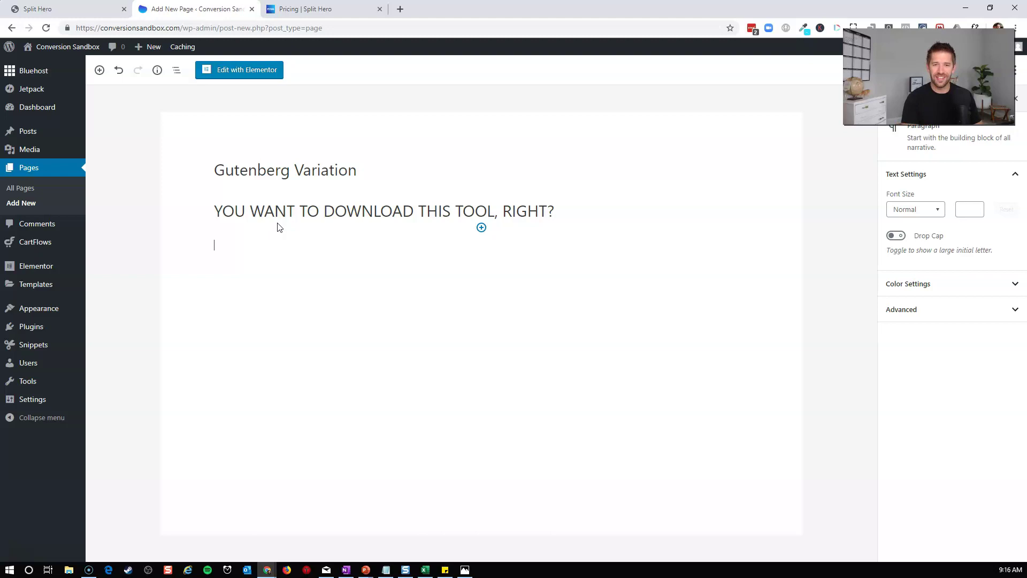
Step: Add a button block below the heading with the text "Get it Now!"
type("/button")
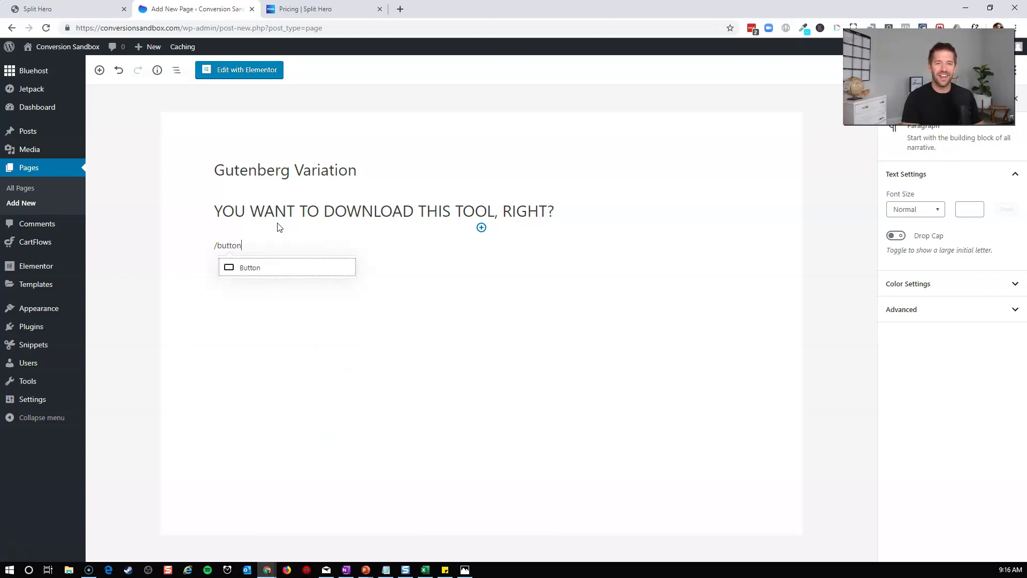
key("Return")
left_click(252, 254)
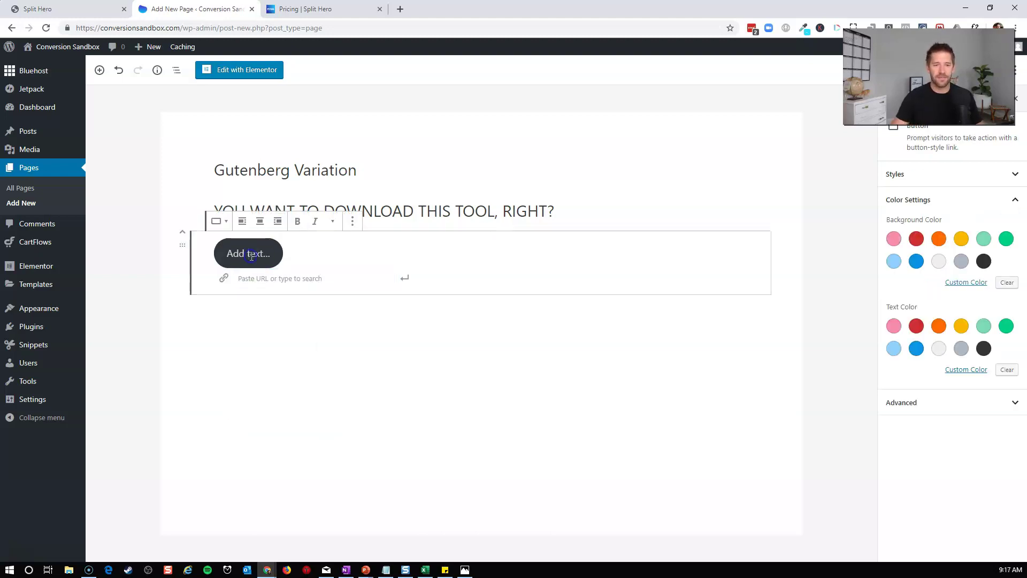
type("Get it Now!")
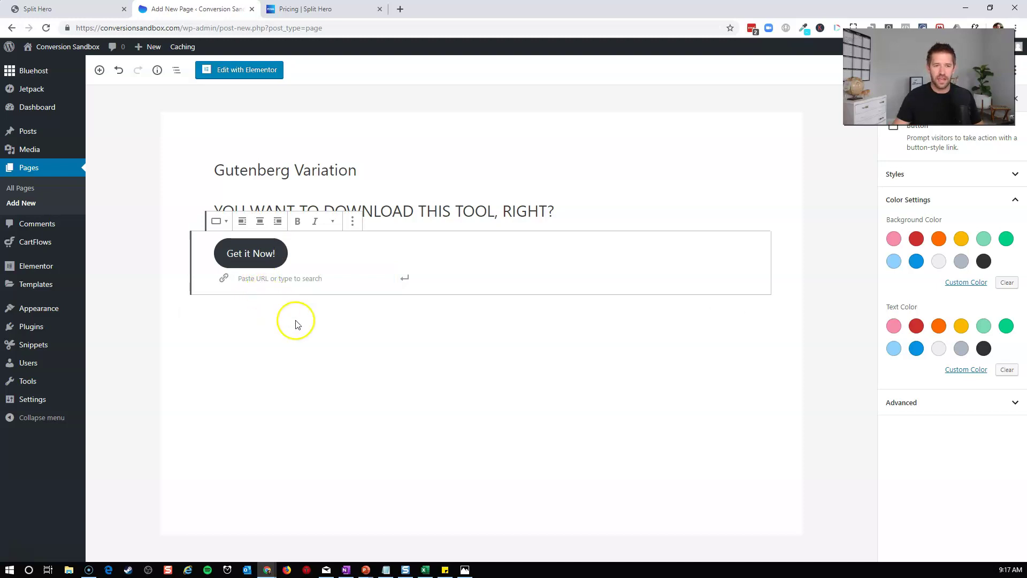
Step: Insert the Team-1-1.png image from the media library between the heading and the button, and publish the page
left_click(294, 321)
type("/image")
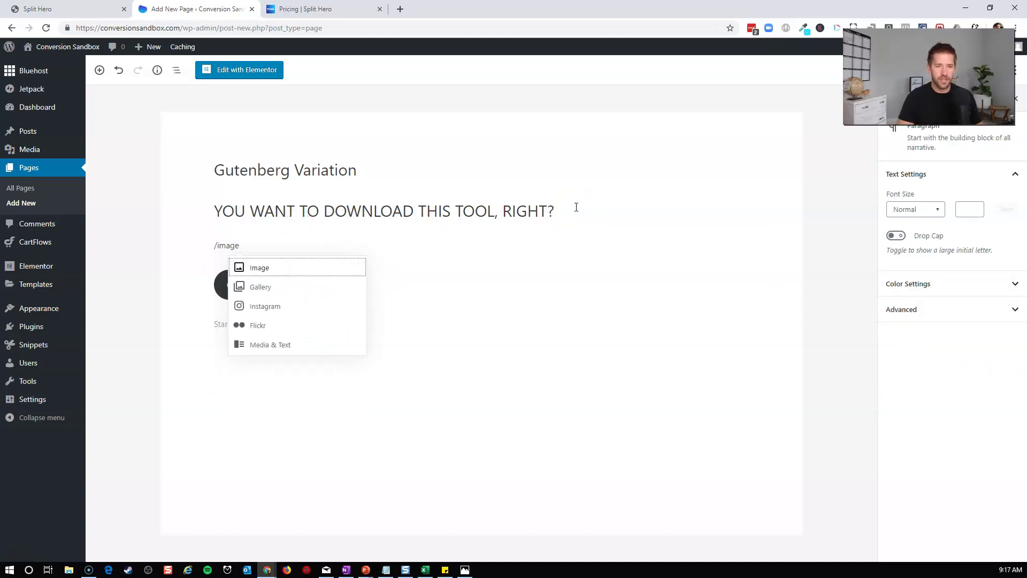
key("Return")
left_click(500, 302)
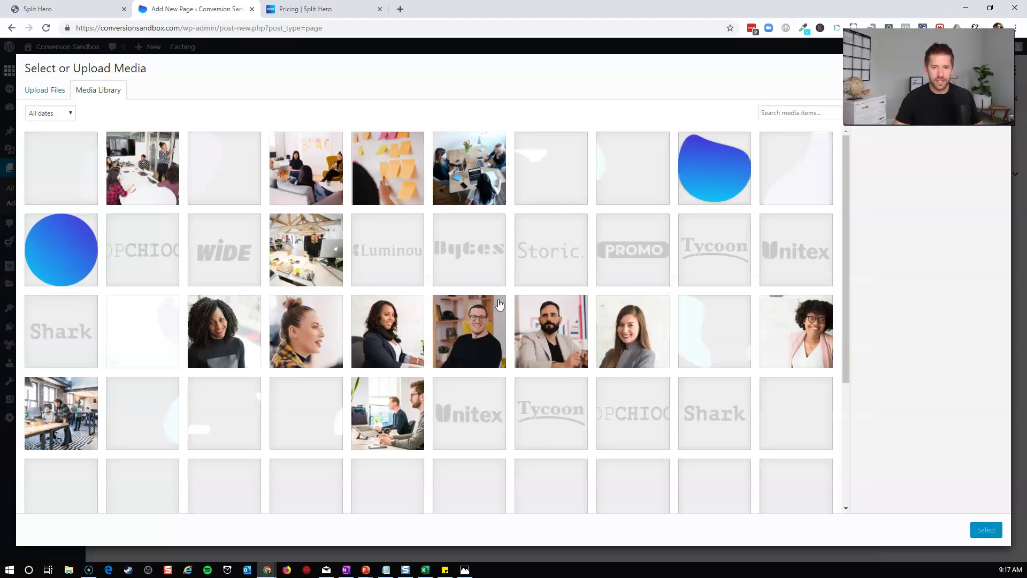
left_click(484, 343)
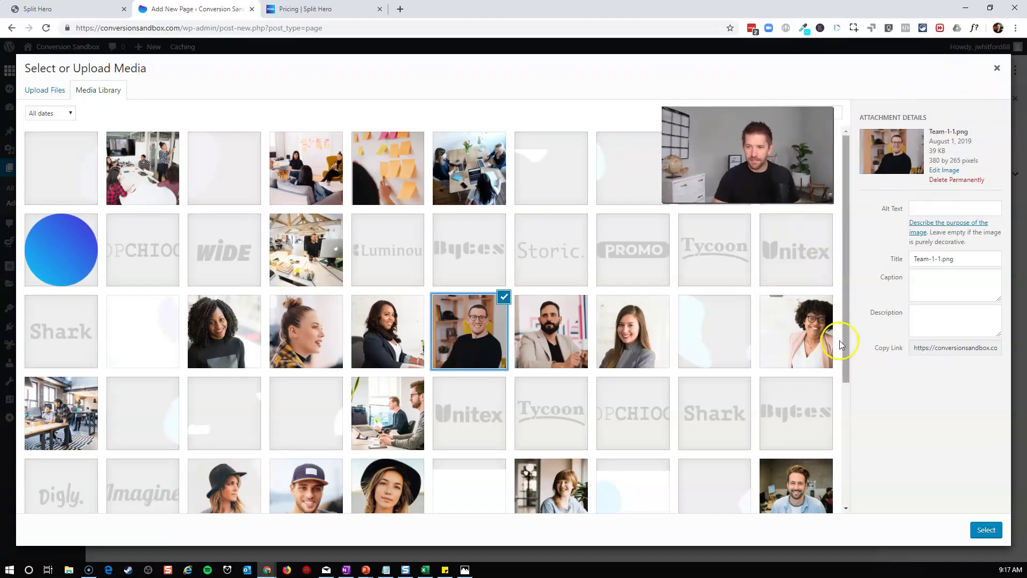
left_click(985, 529)
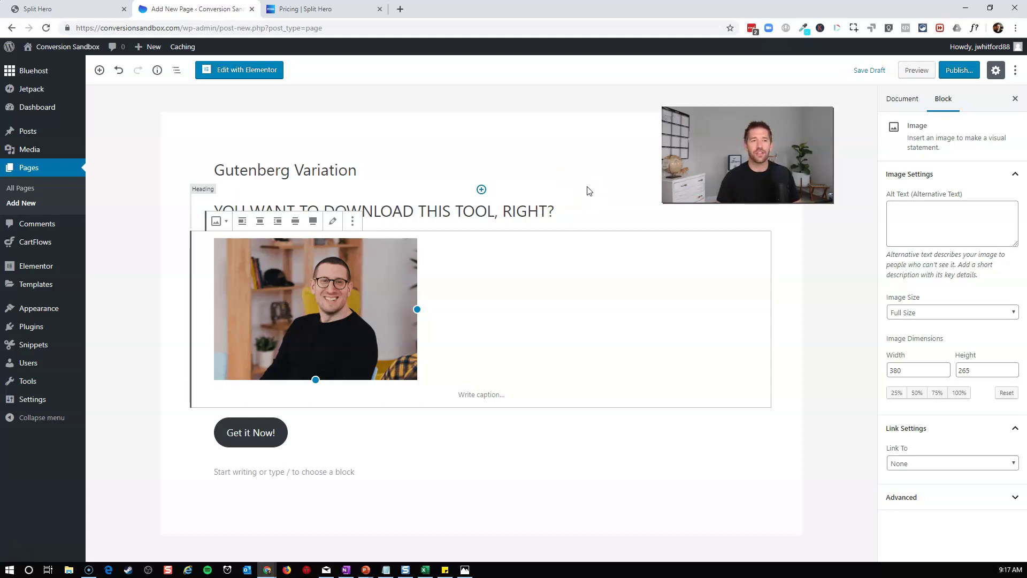
left_click(955, 74)
left_click(956, 73)
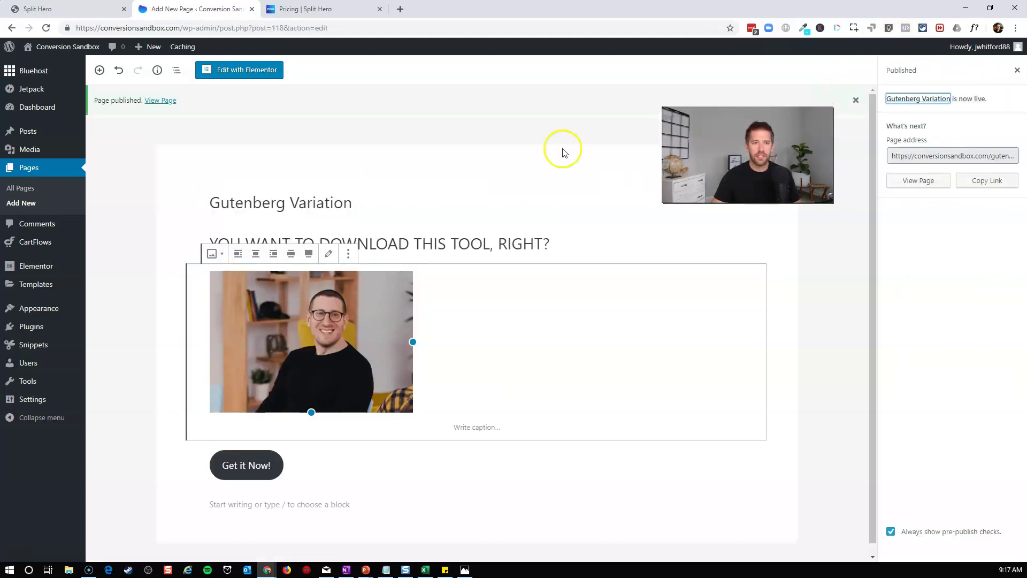
Step: Start another new page in a separate browser tab and title it "Thank you for converting!"
left_click(38, 206, "ctrl")
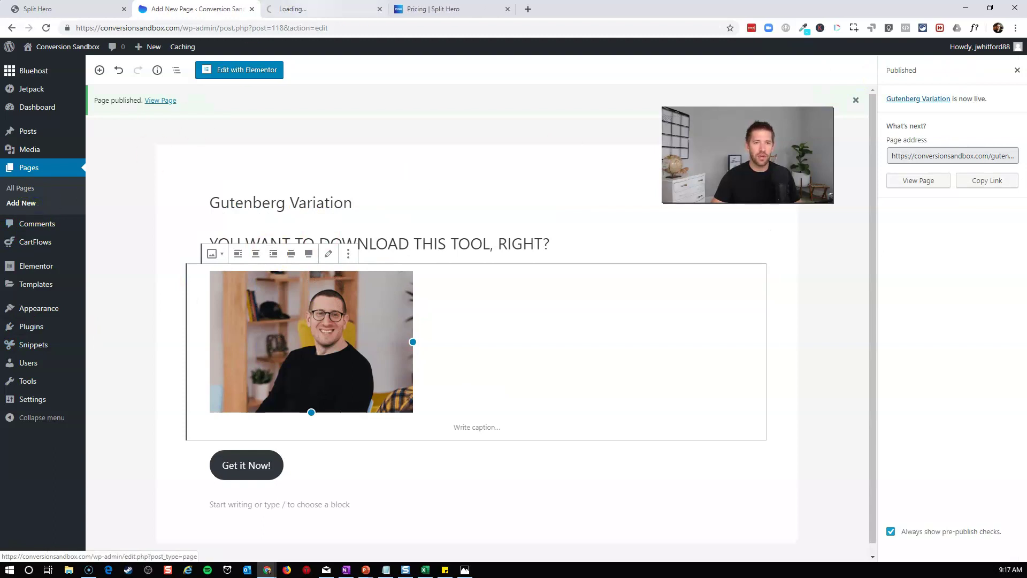
left_click(320, 7)
left_click(260, 166)
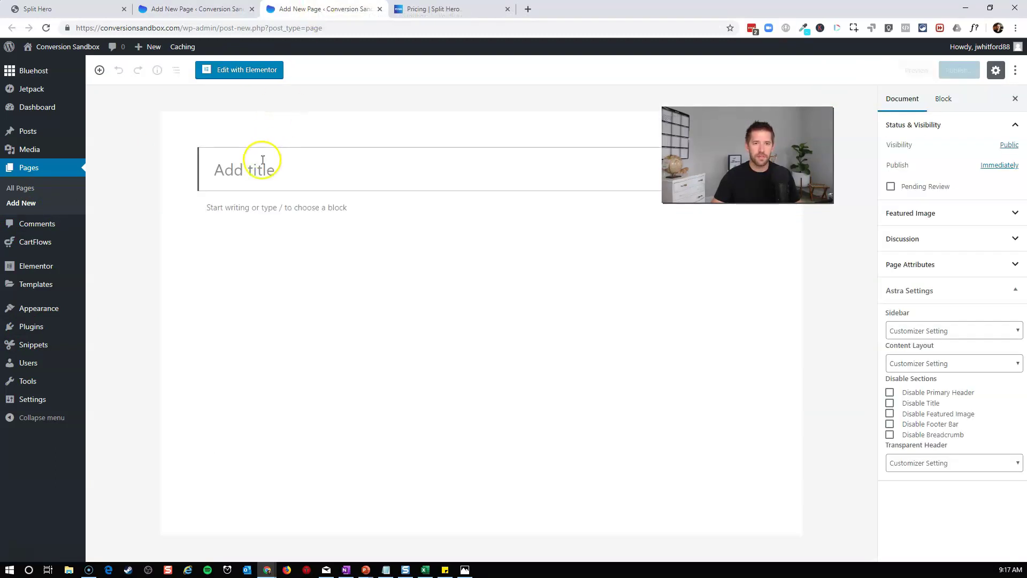
type("Thank you for converting!")
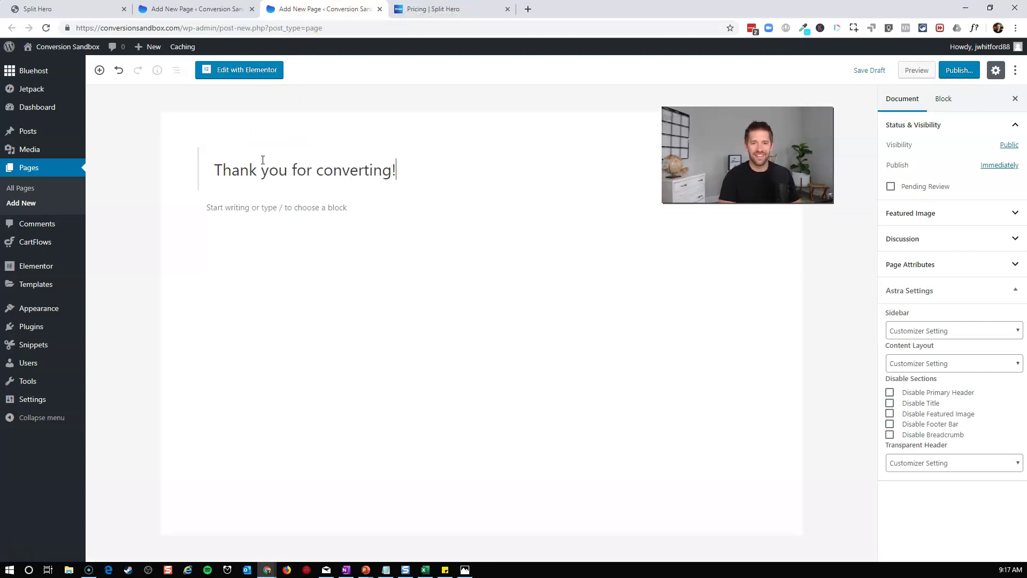
Step: Open the "Thank you for converting!" page for editing in Elementor
key("Return")
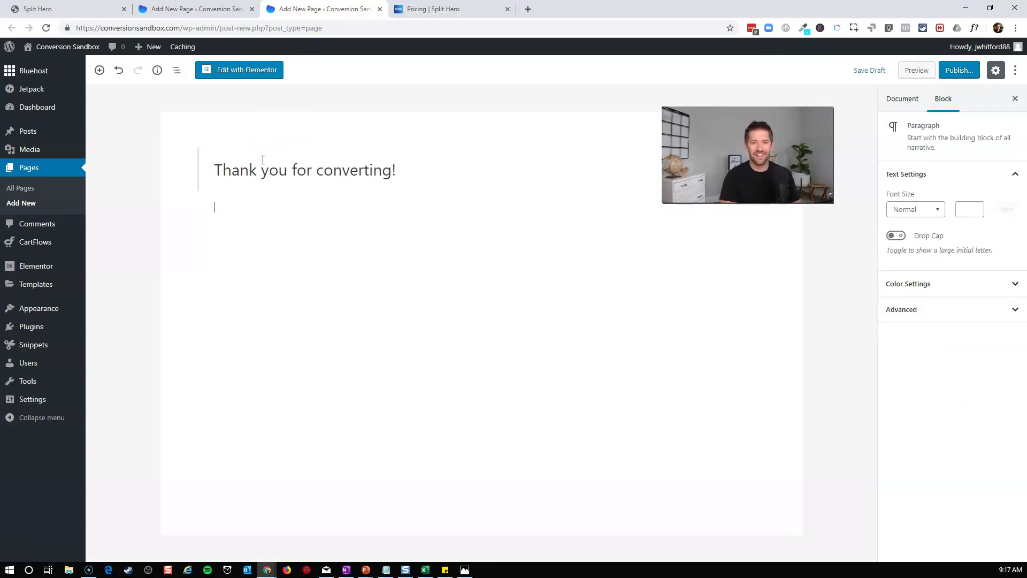
left_click(232, 70)
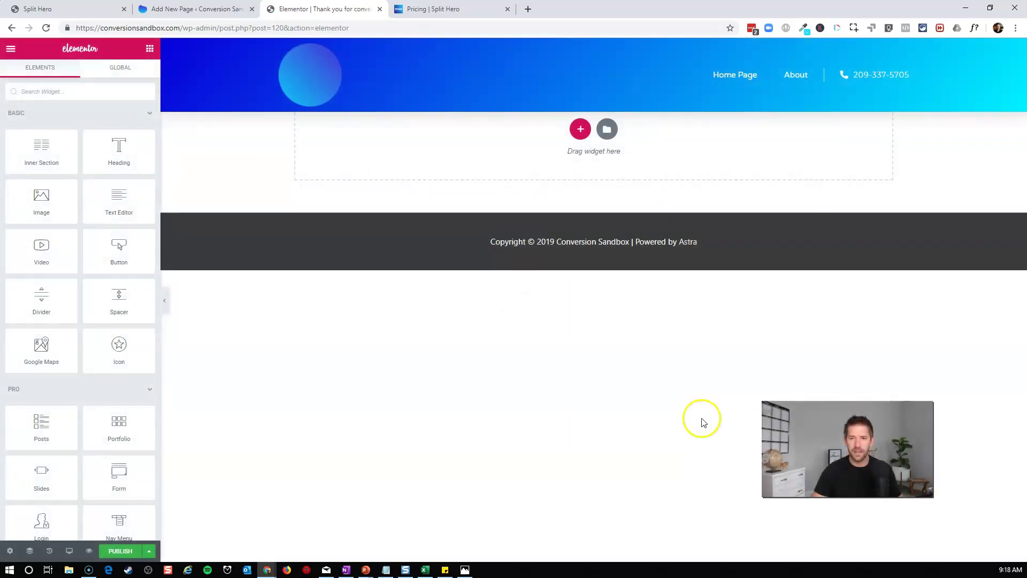
left_click_drag(129, 167, 507, 142)
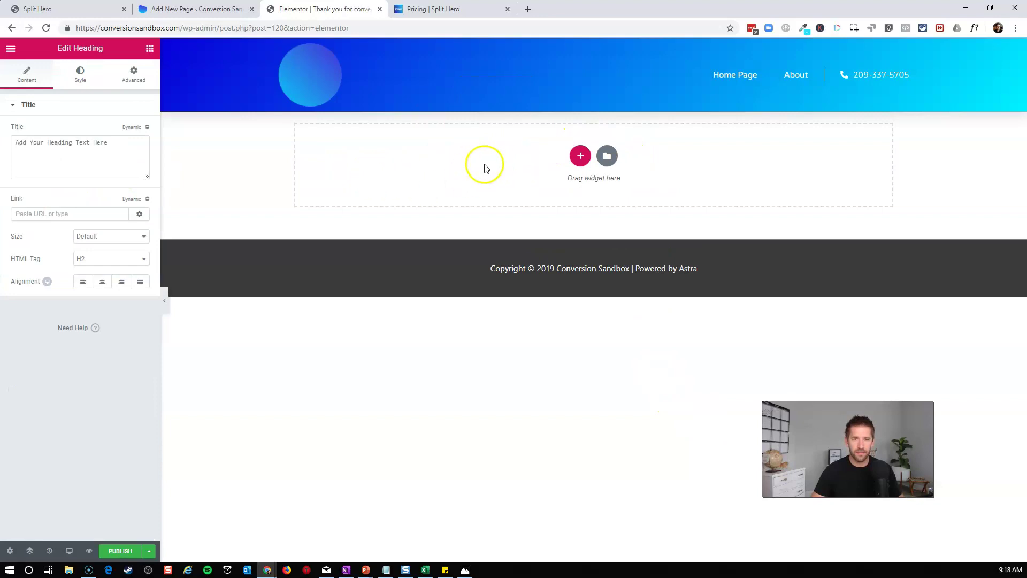
right_click(389, 192)
left_click(410, 258)
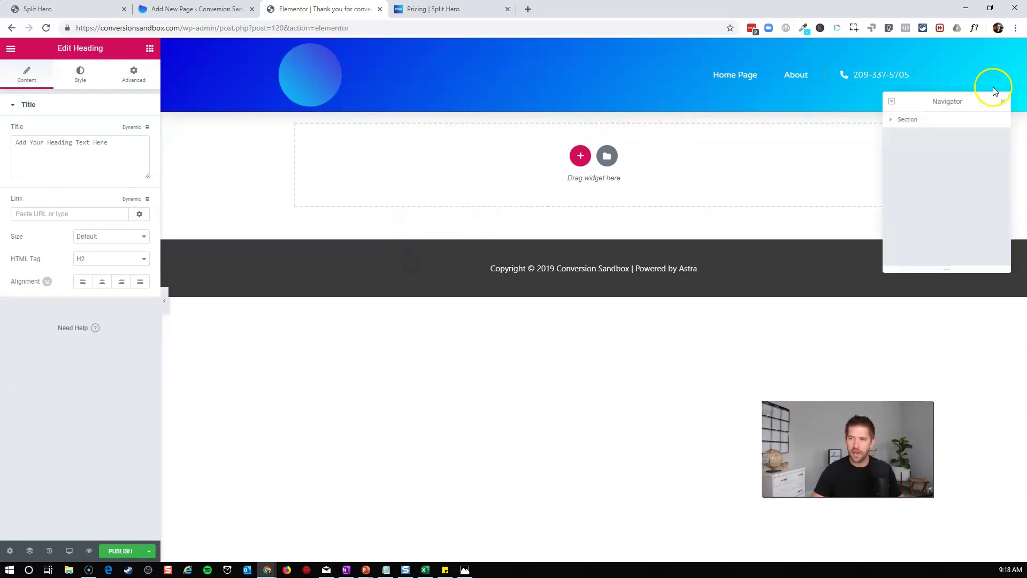
left_click(955, 120)
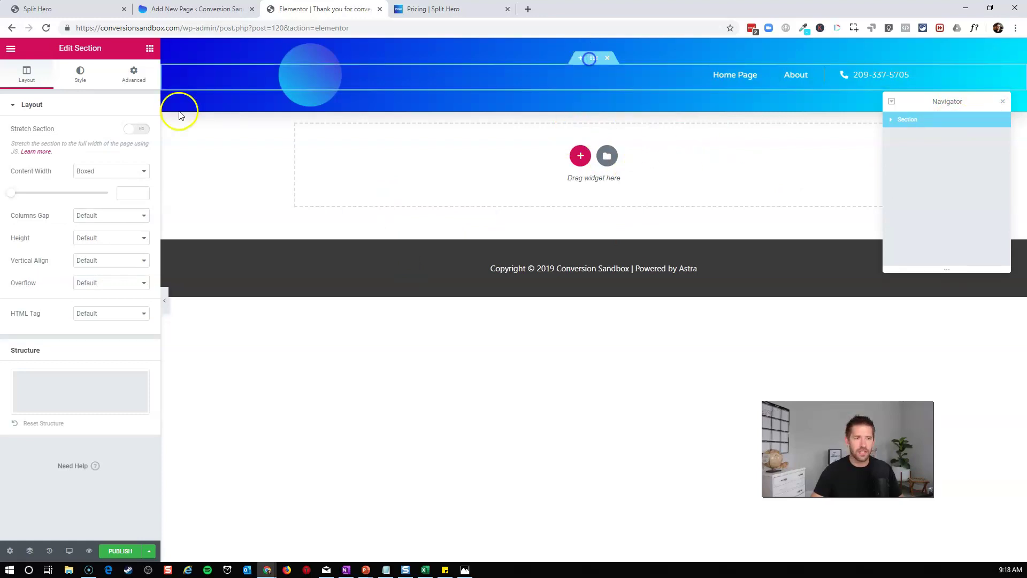
left_click(149, 49)
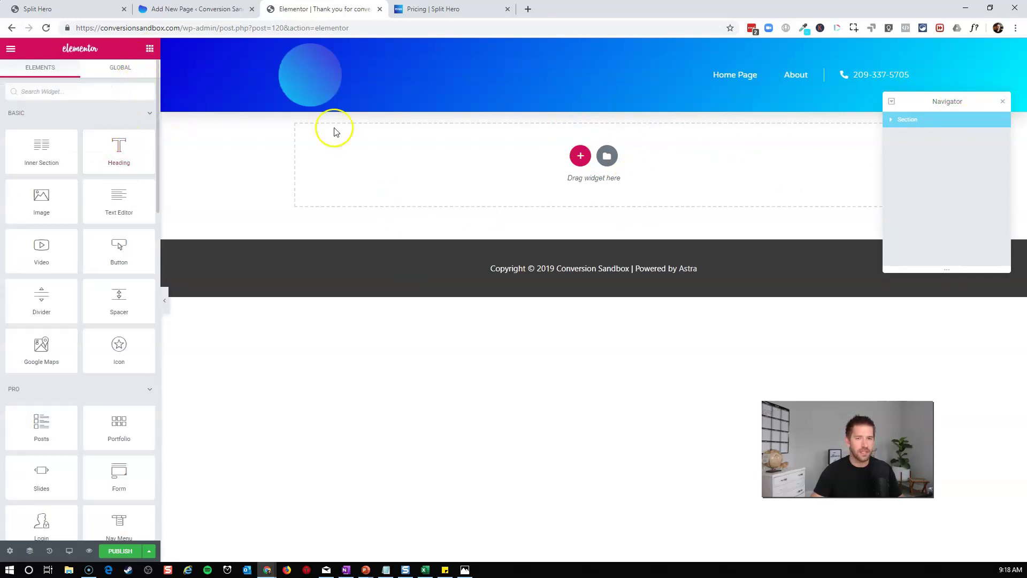
key("ctrl+z")
key("ctrl+z")
Step: Add a heading reading "Thank you for your amazing conversion! Means the world to me, really :)" and insert Team-6.png from the media library below it
type("Thank you for your amazing co")
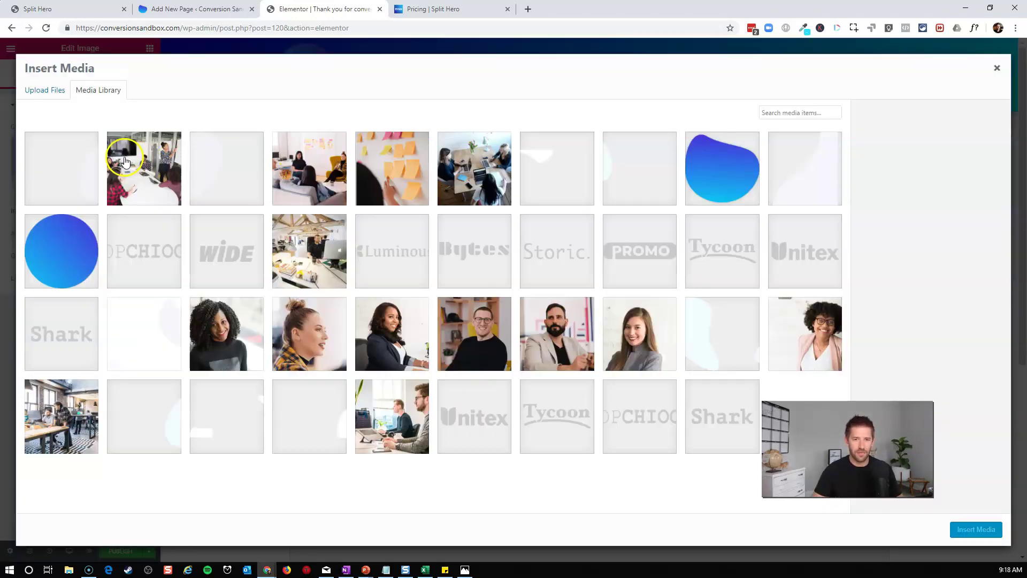
left_click(238, 329)
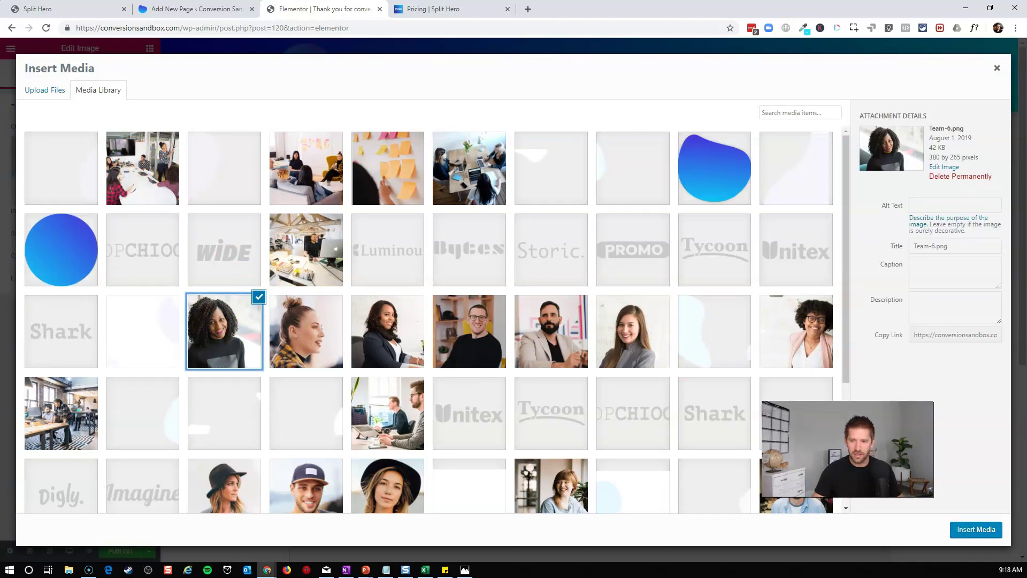
left_click(971, 530)
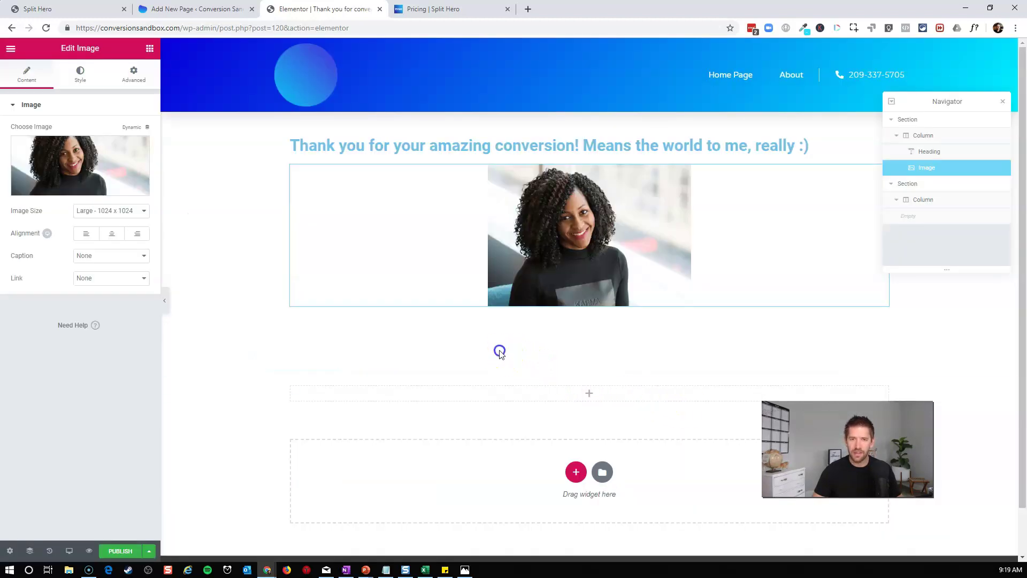
Step: With the Navigator docked beside the canvas, set the page layout to Elementor Canvas and publish the thank-you page
left_click_drag(918, 102, 987, 96)
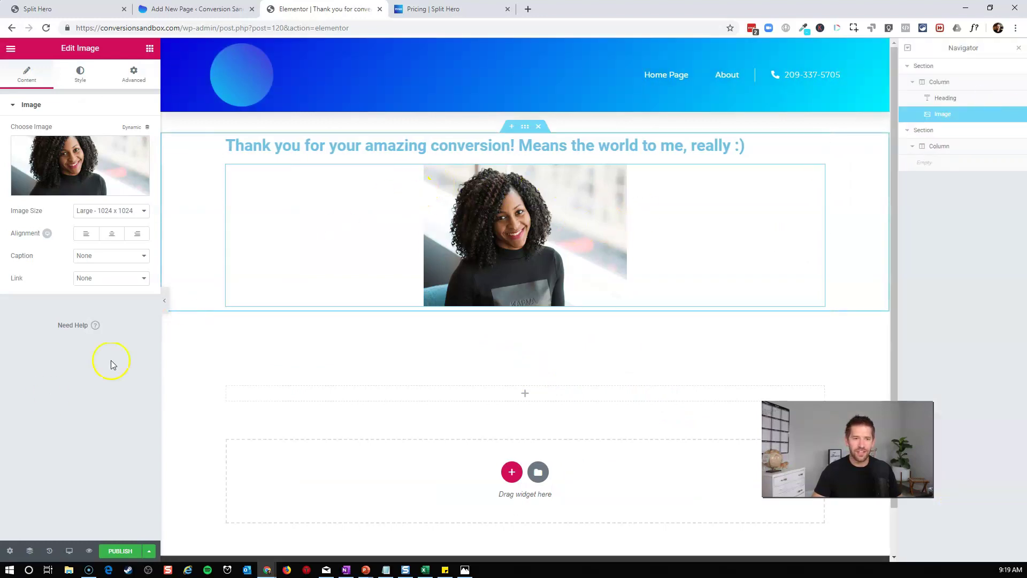
left_click(10, 551)
left_click(119, 304)
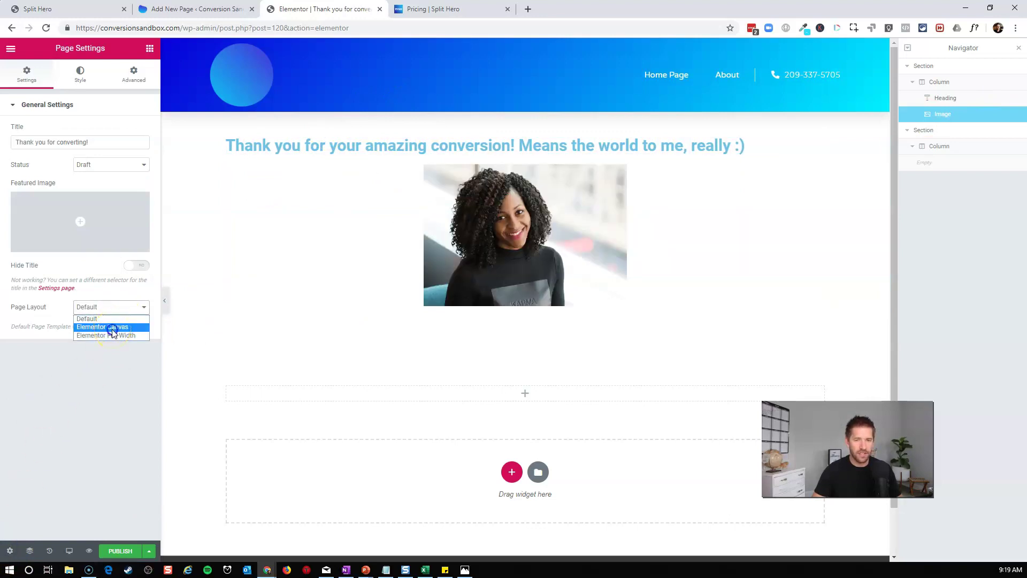
left_click(112, 327)
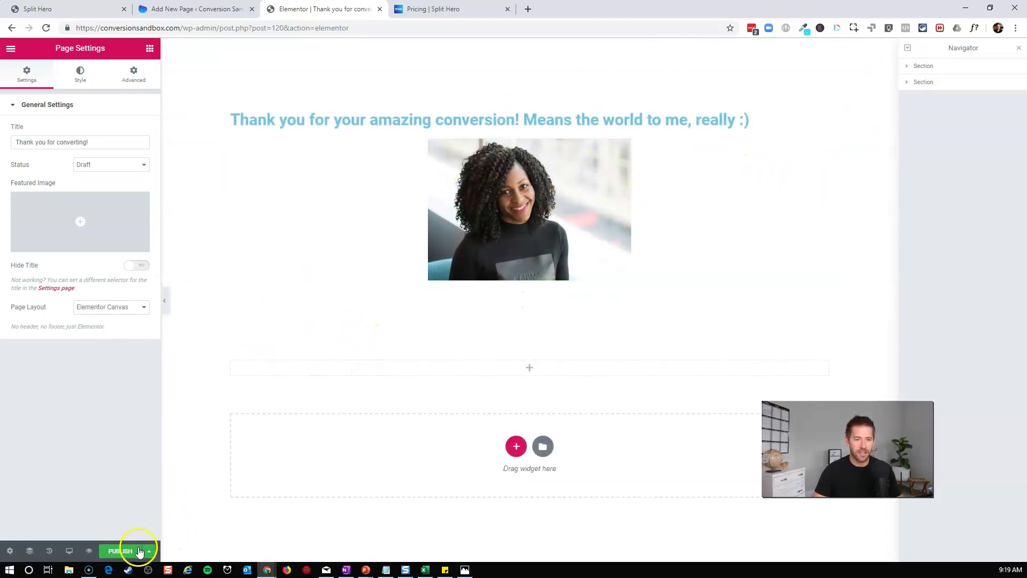
left_click(134, 557)
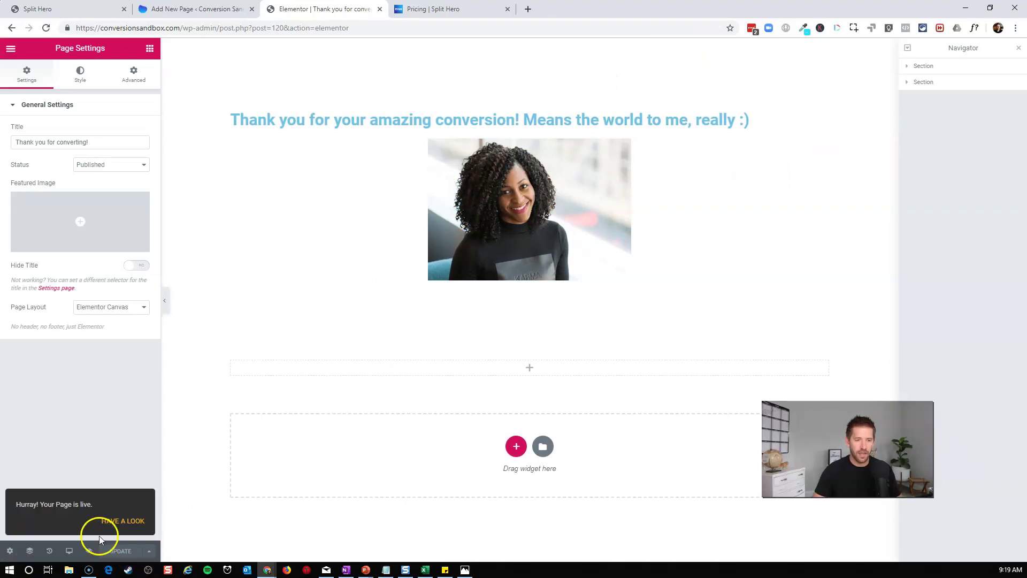
Step: View the live thank-you page and copy its web address
left_click(111, 523)
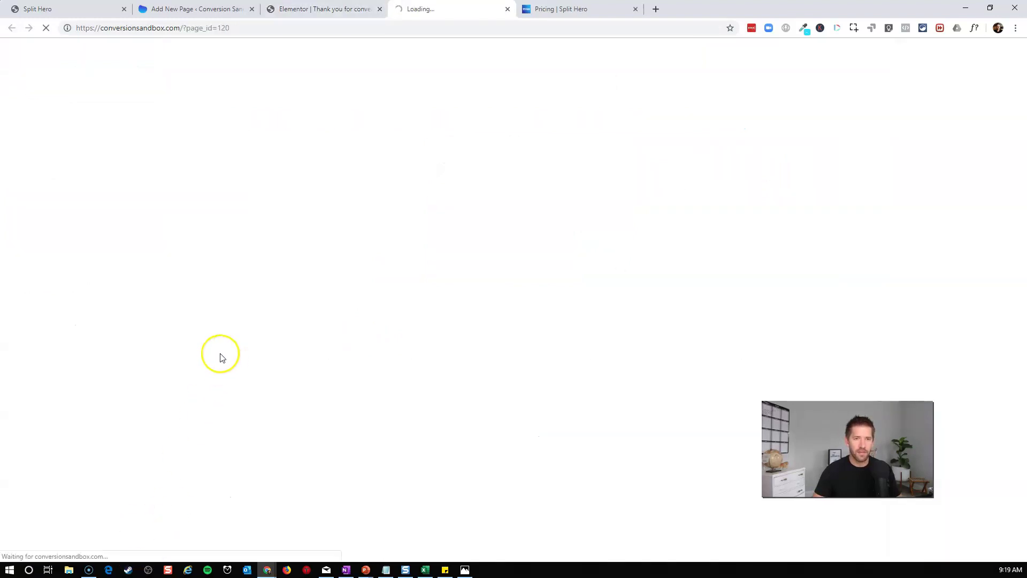
left_click(213, 28)
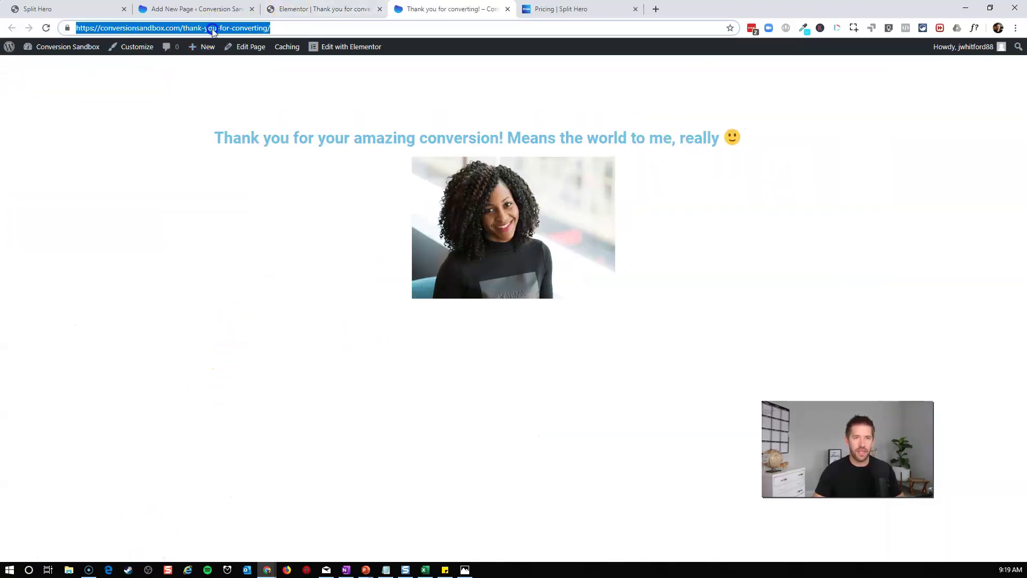
left_click(363, 259)
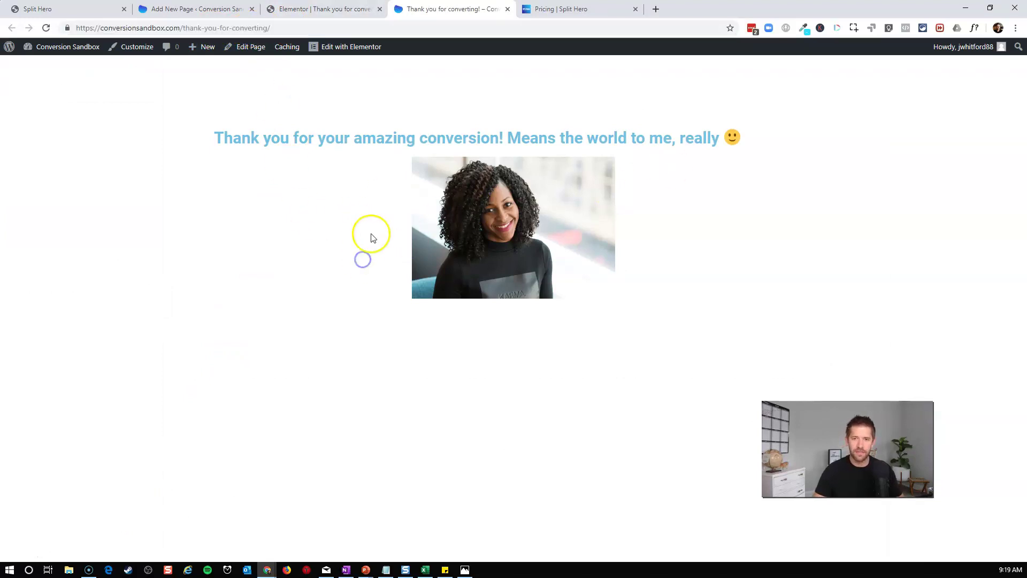
left_click(274, 28)
key("ctrl+c")
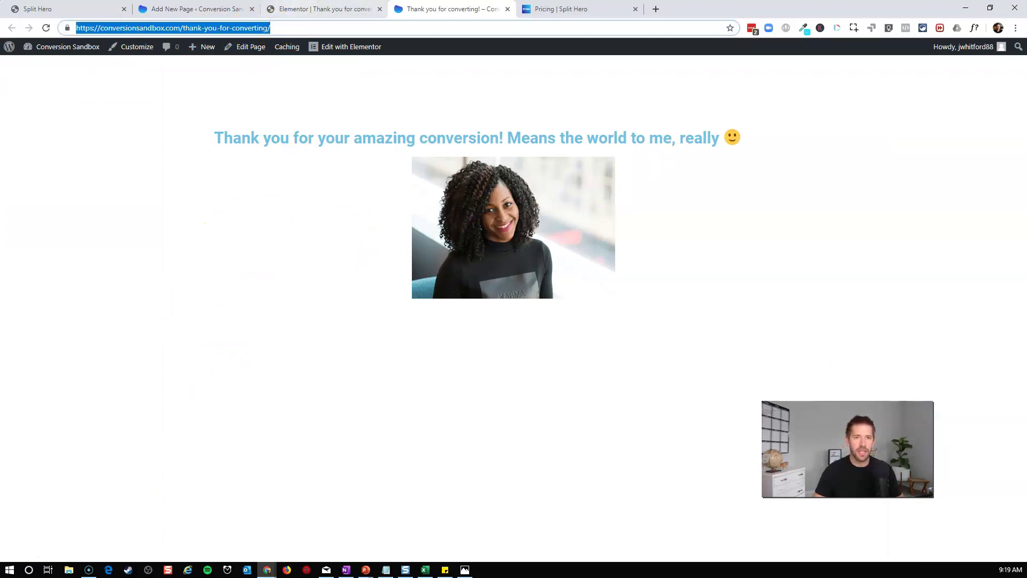
Step: On the Gutenberg Variation page, link the "Get it Now!" button to the copied thank-you page address and update the page
left_click(214, 9)
left_click(268, 202)
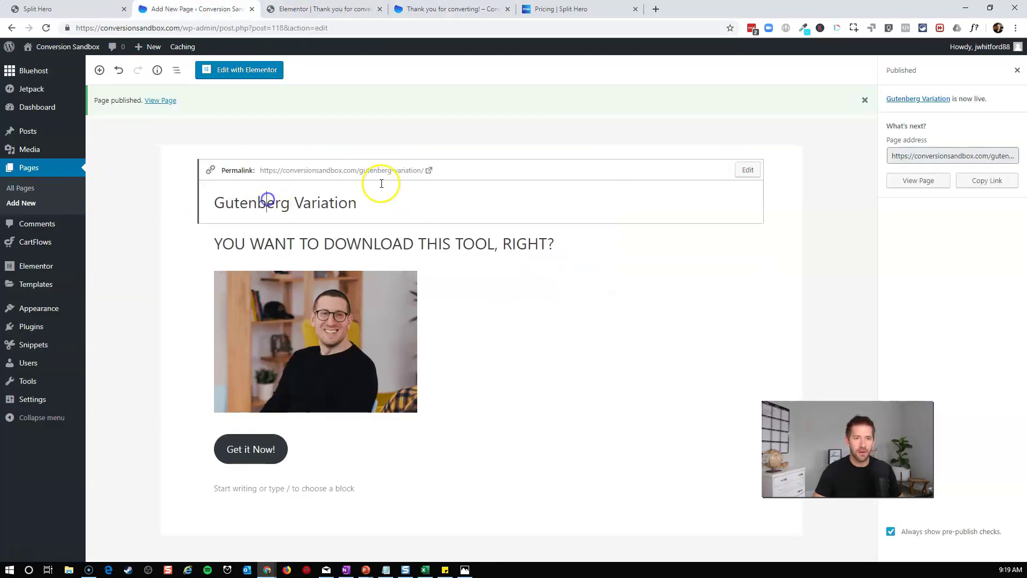
left_click(384, 197)
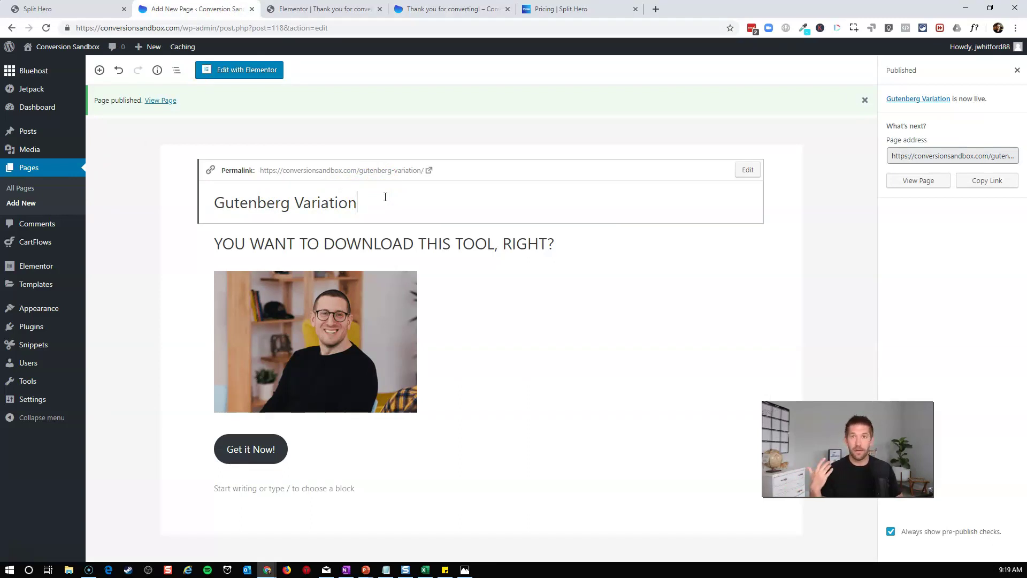
left_click(236, 449)
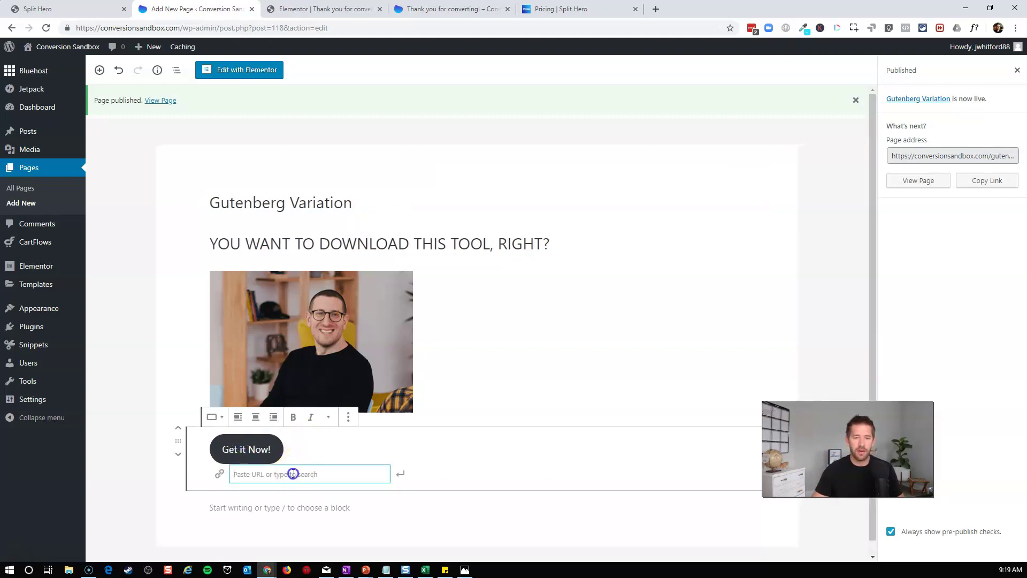
key("ctrl+v")
left_click(400, 474)
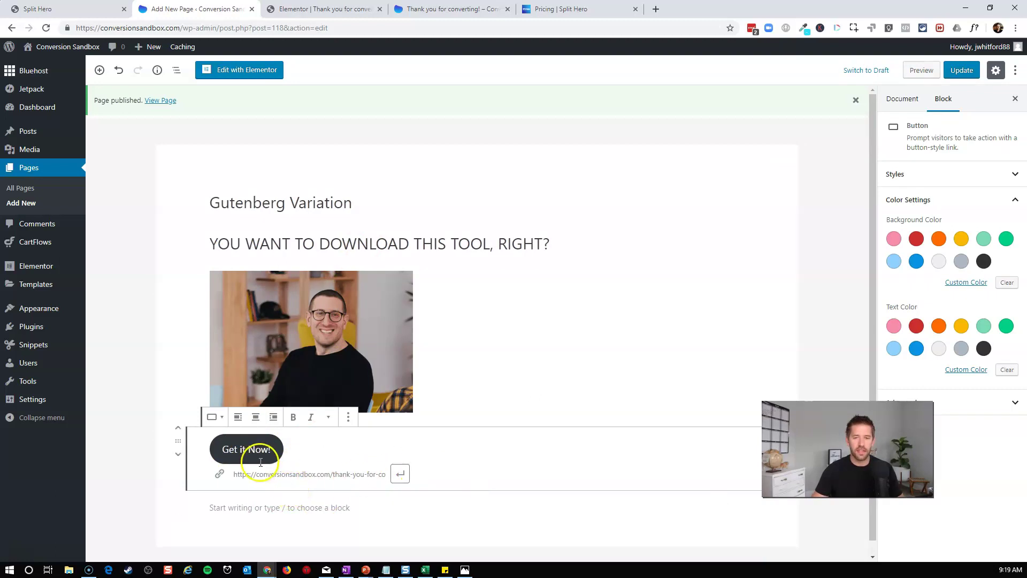
left_click(958, 70)
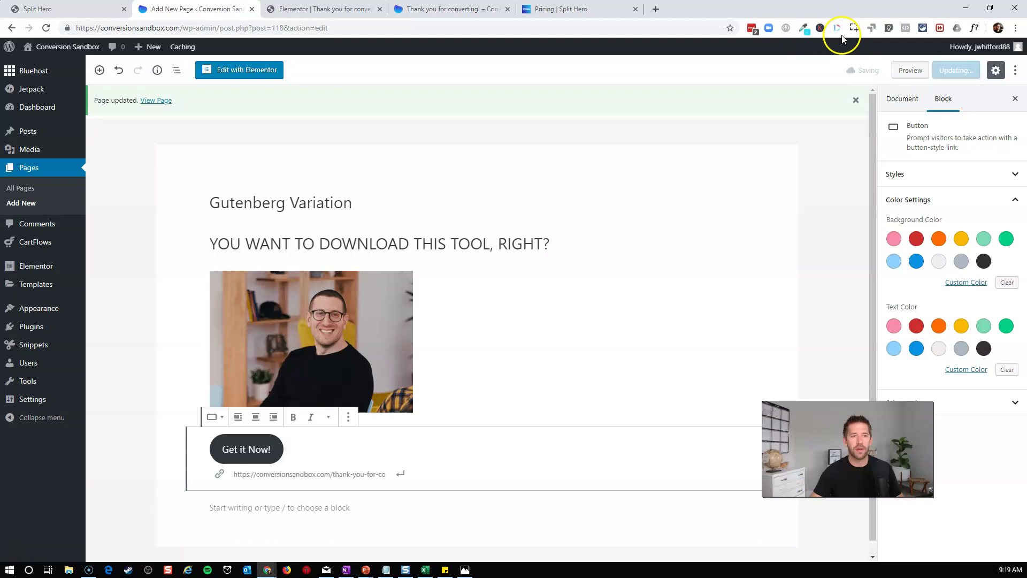
Step: Start another new page titled "Elementor Variation" in Elementor and insert the "Join Over Million People" block from the library
left_click(33, 211)
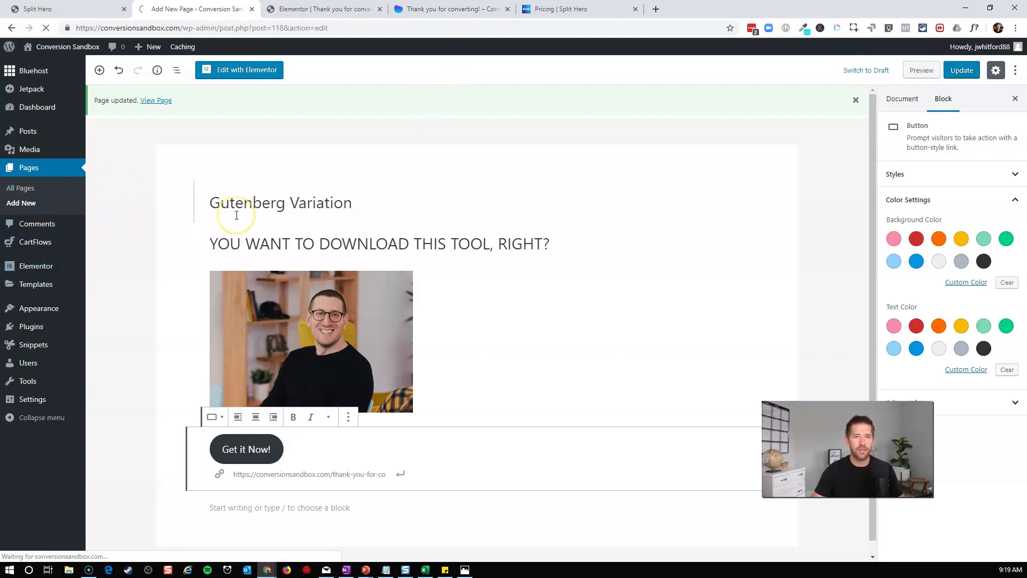
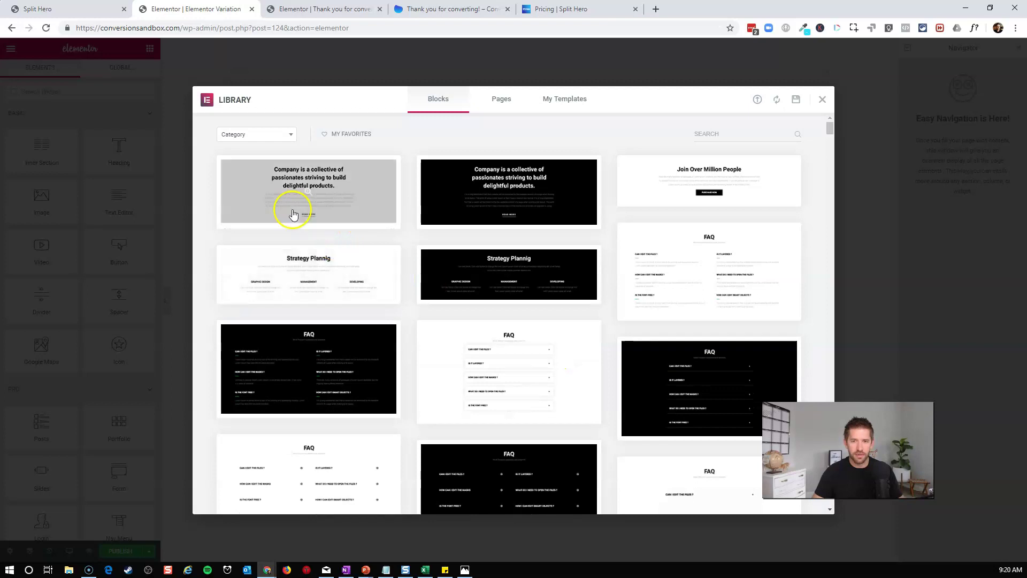
left_click(638, 199)
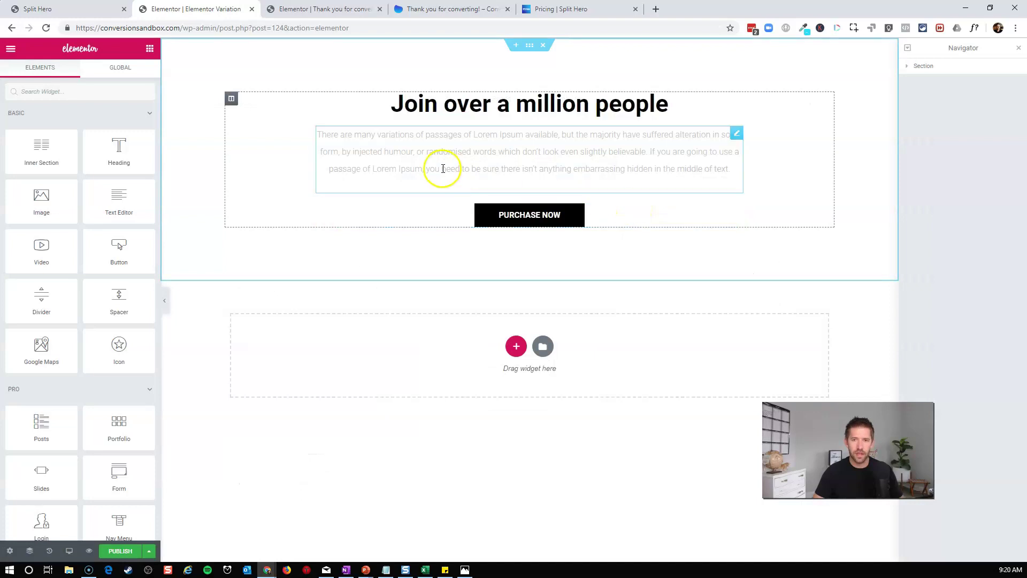
Step: Replace the inserted block's heading text with "GET MY FREE THING"
triple_click(542, 100)
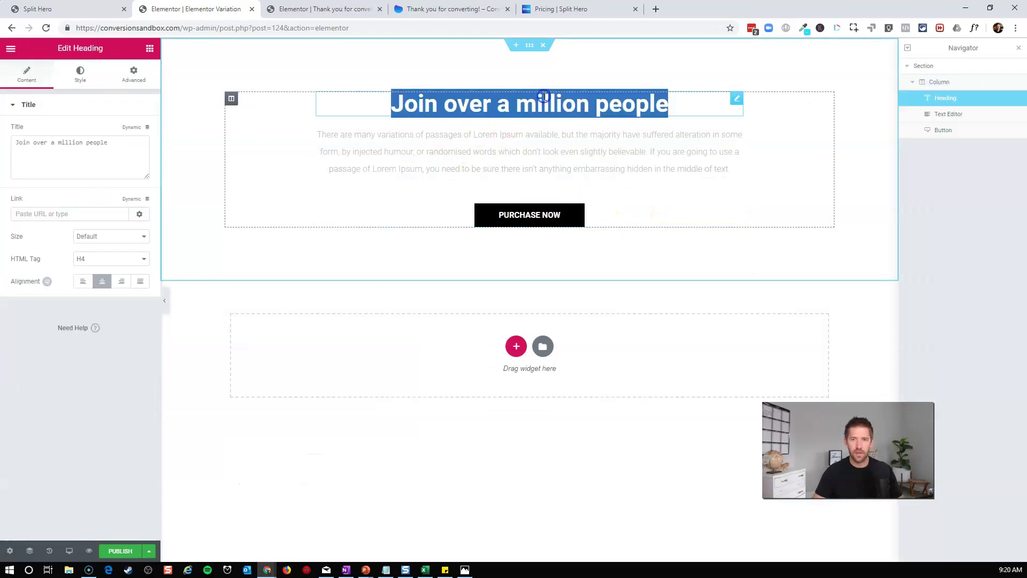
type("GET MY FREE THING")
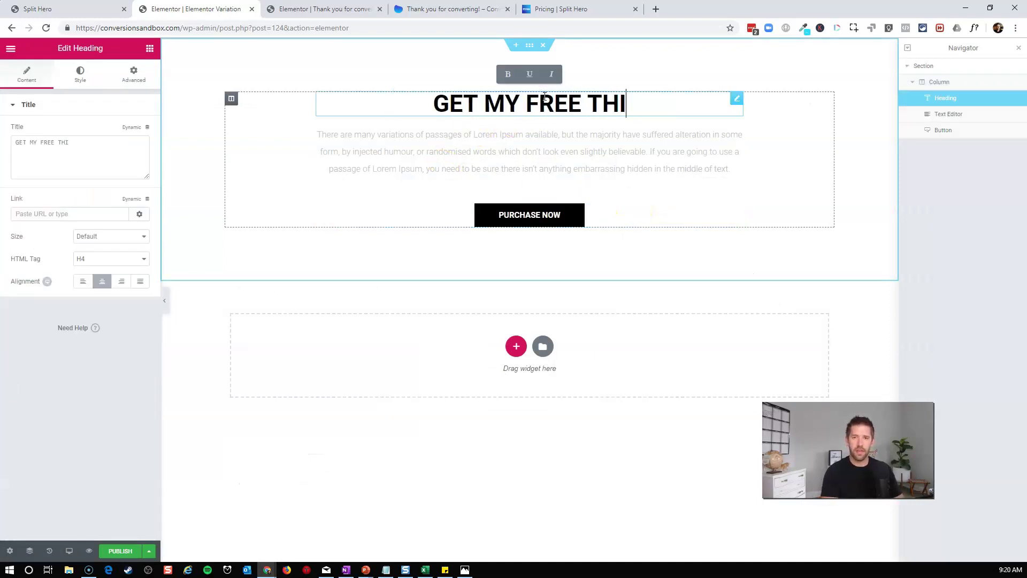
Step: Link the "Purchase Now" button to the existing "Thank you for converting!" page
left_click(532, 216)
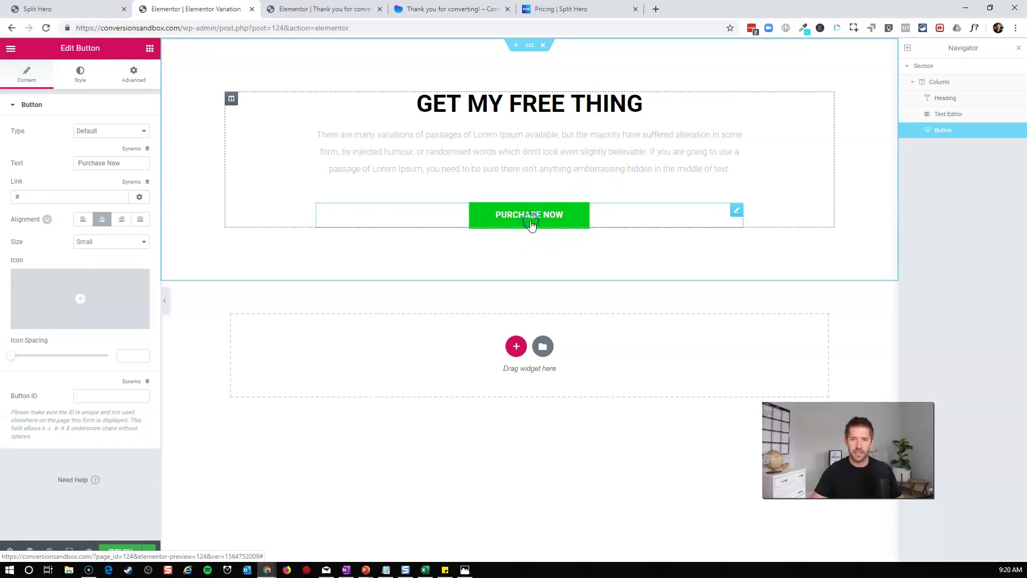
triple_click(80, 197)
key("ctrl+v")
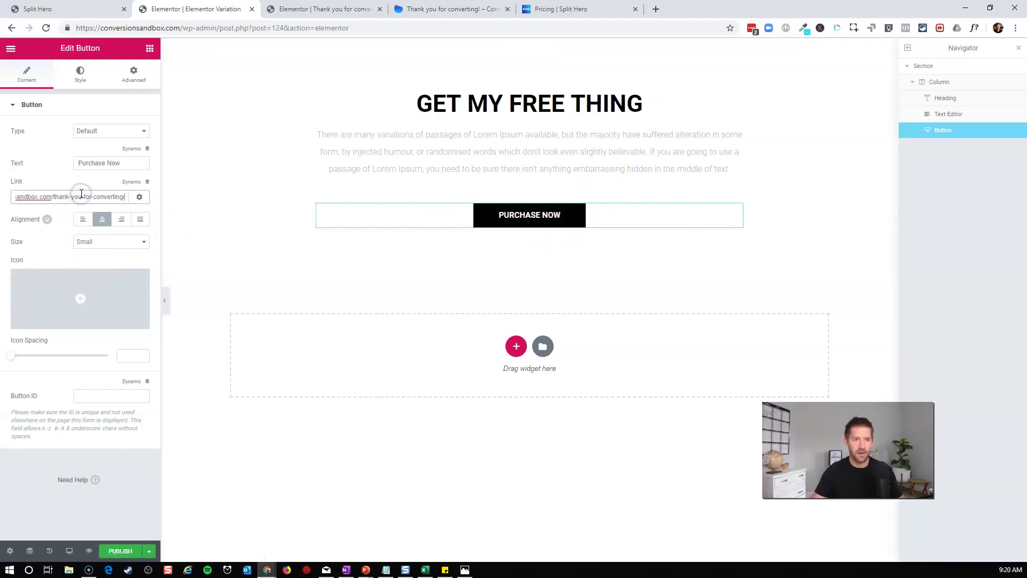
triple_click(80, 197)
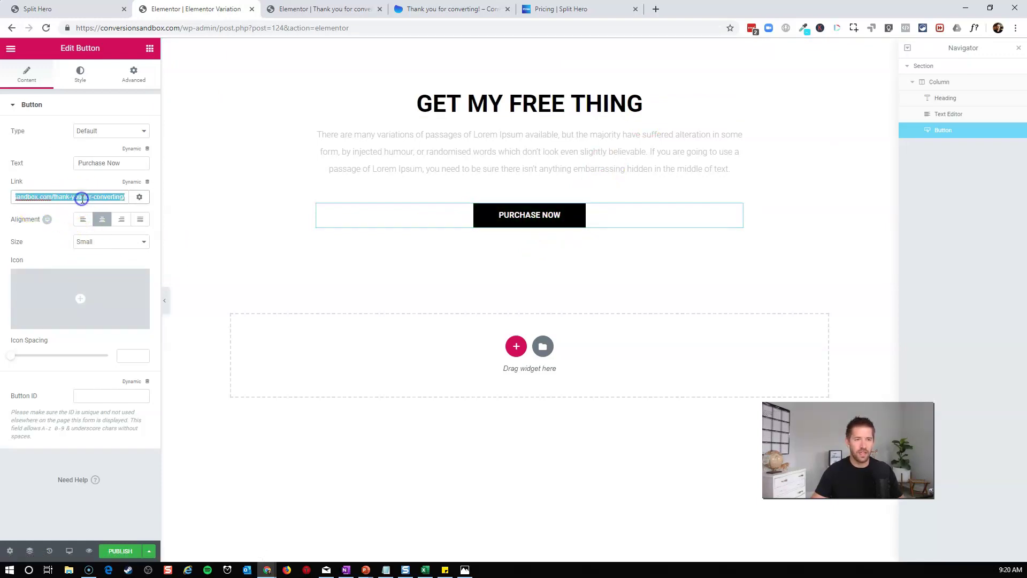
type("t")
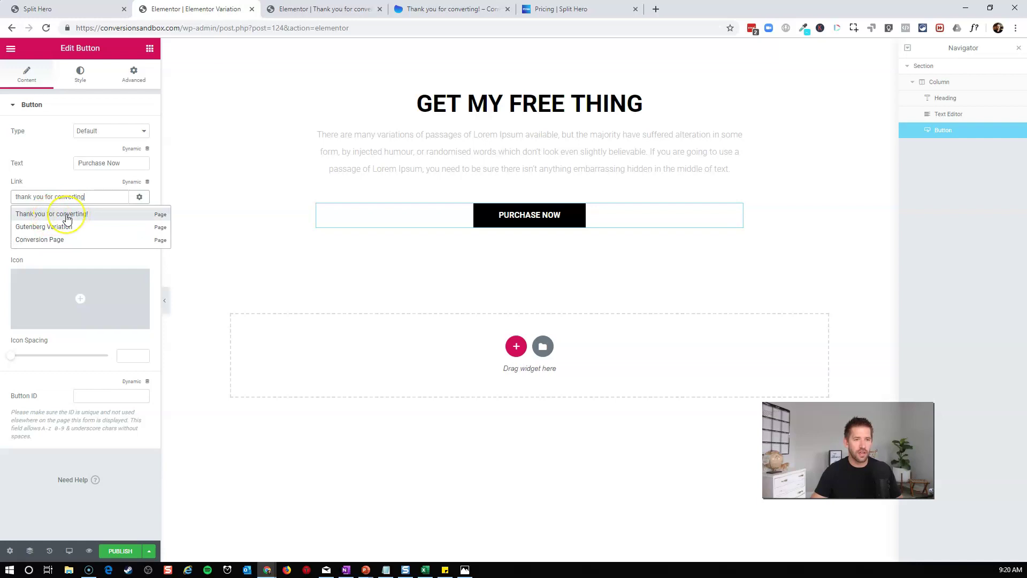
left_click(67, 217)
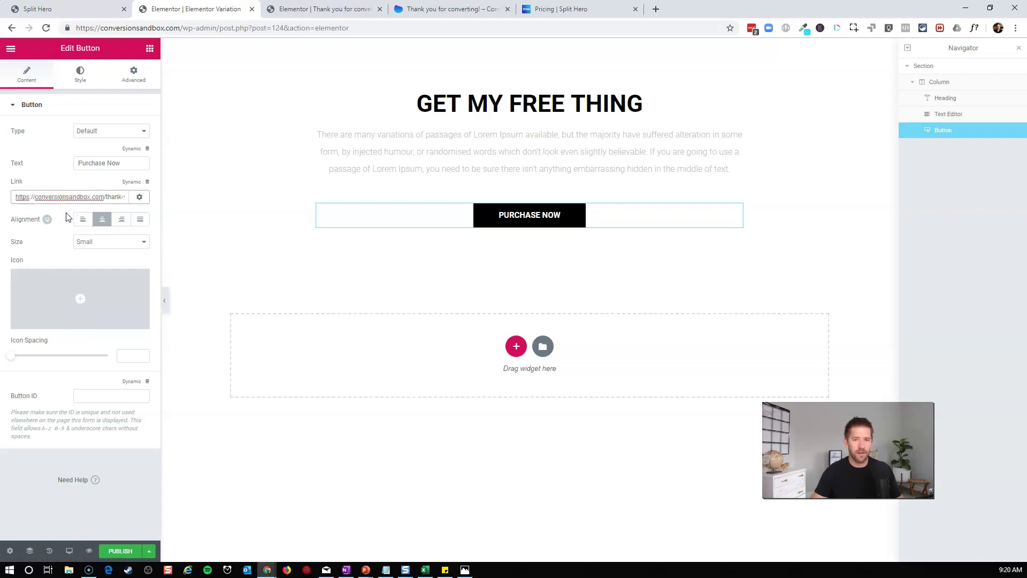
left_click(117, 552)
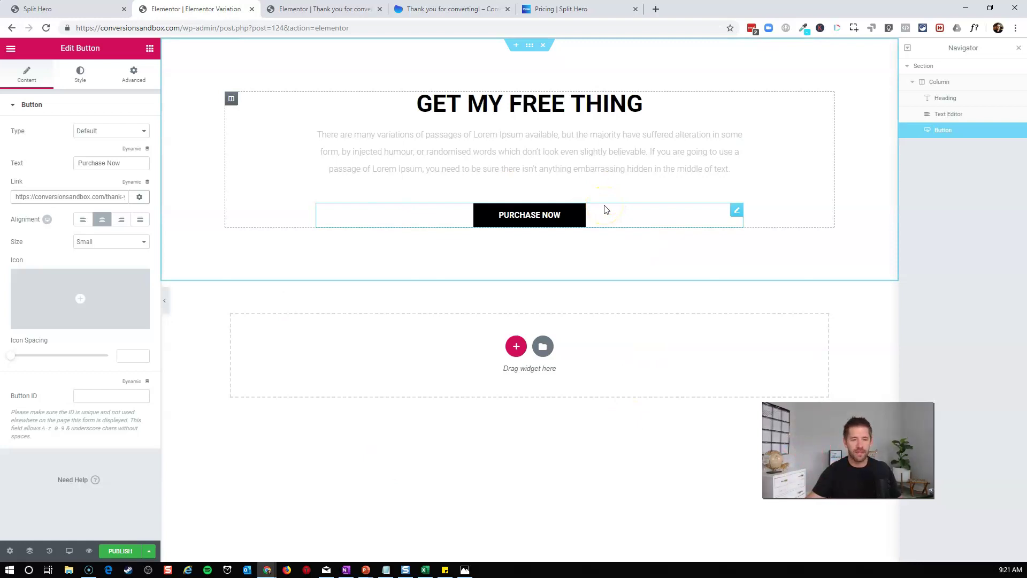
Step: Save the page design to the library as a template named "Elementor Sales Example" and close the library
left_click(149, 551)
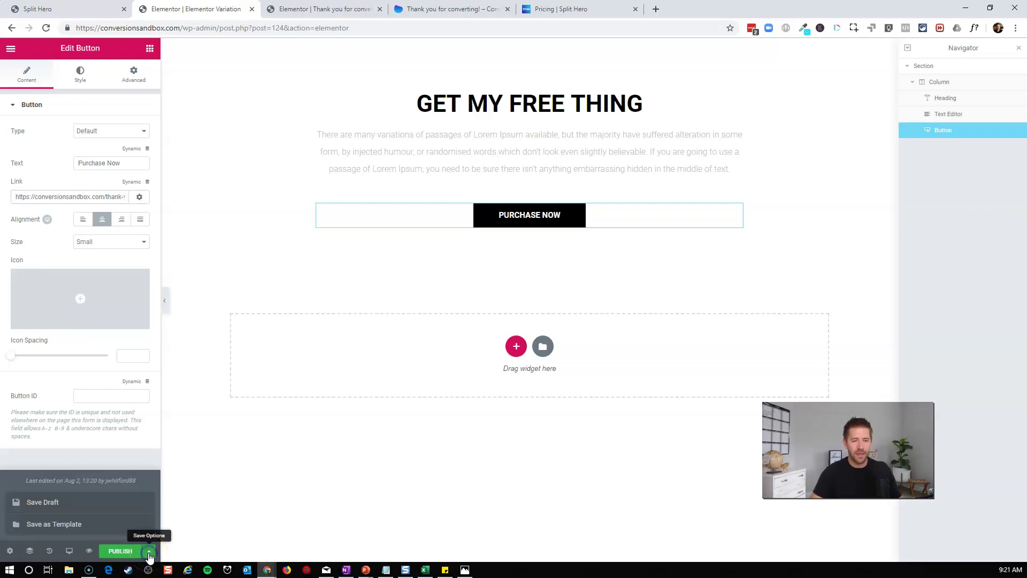
left_click(47, 521)
left_click(418, 290)
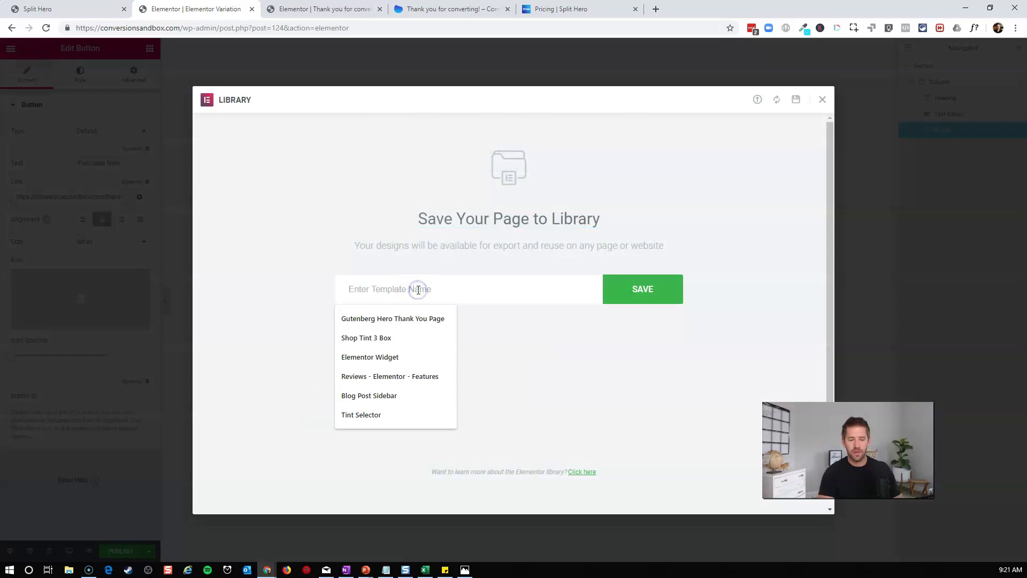
type("Elementor Sa")
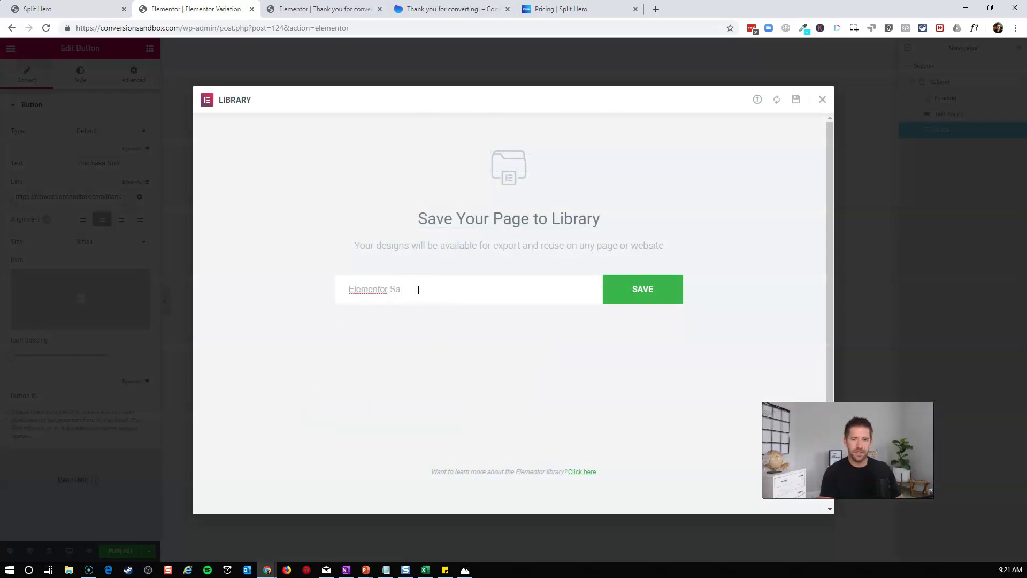
type("les Example")
left_click(646, 279)
left_click(983, 213)
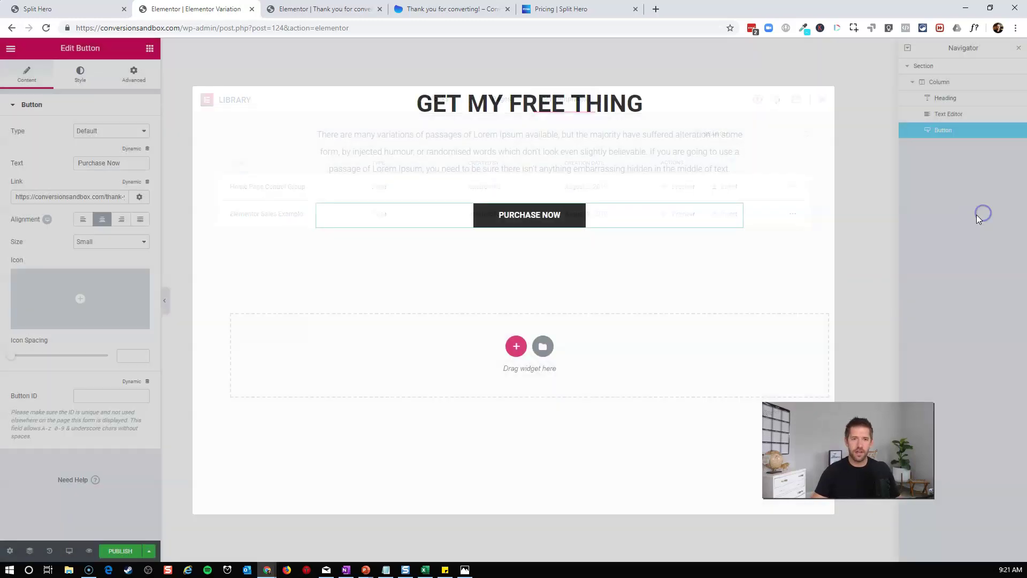
Step: Exit to the WordPress dashboard, create a new page titled "Elementor Variation 2" and open it for editing with Elementor
left_click(11, 48)
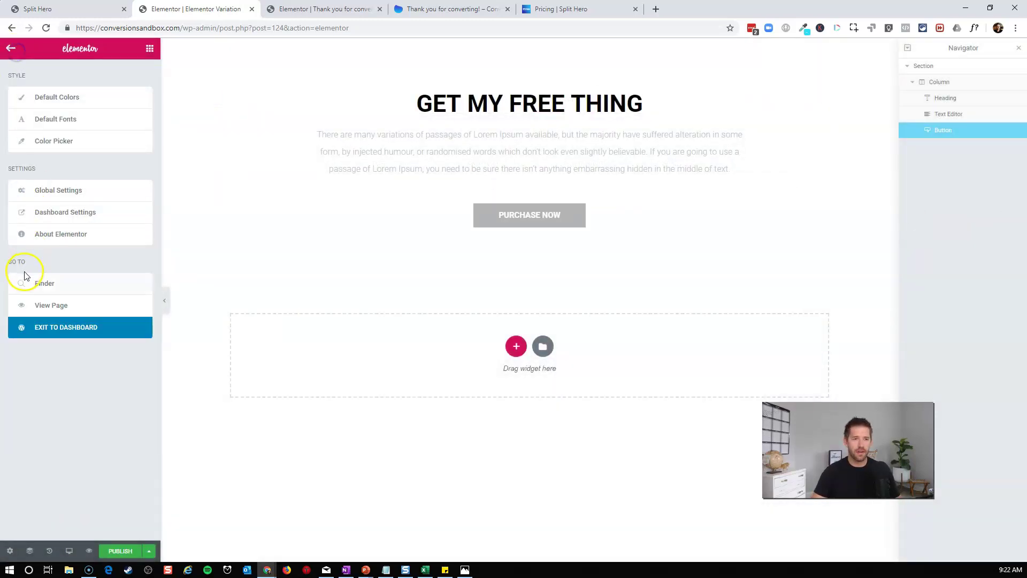
left_click(29, 334)
left_click(29, 204)
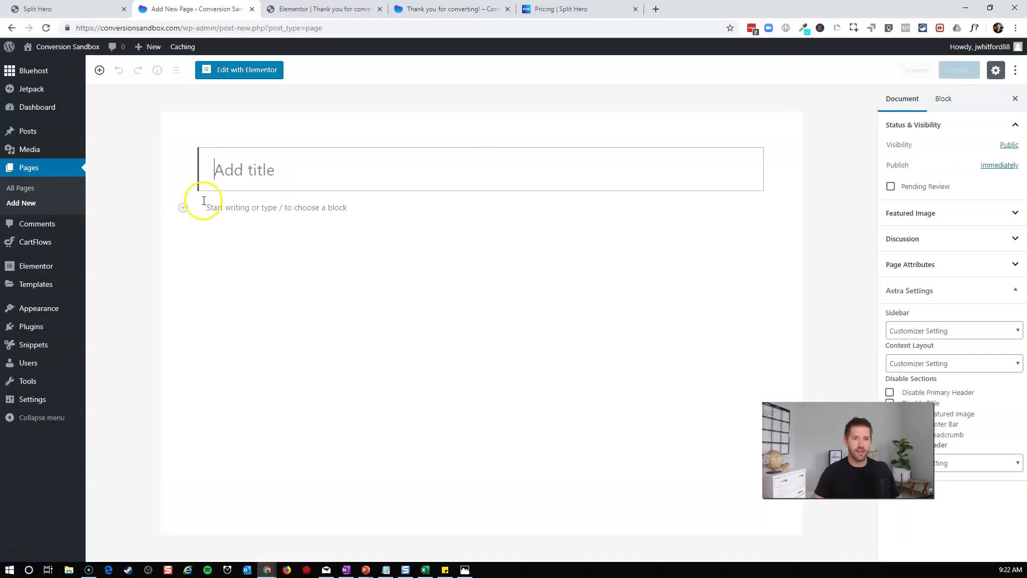
left_click(238, 166)
type("Elementor Variation 2")
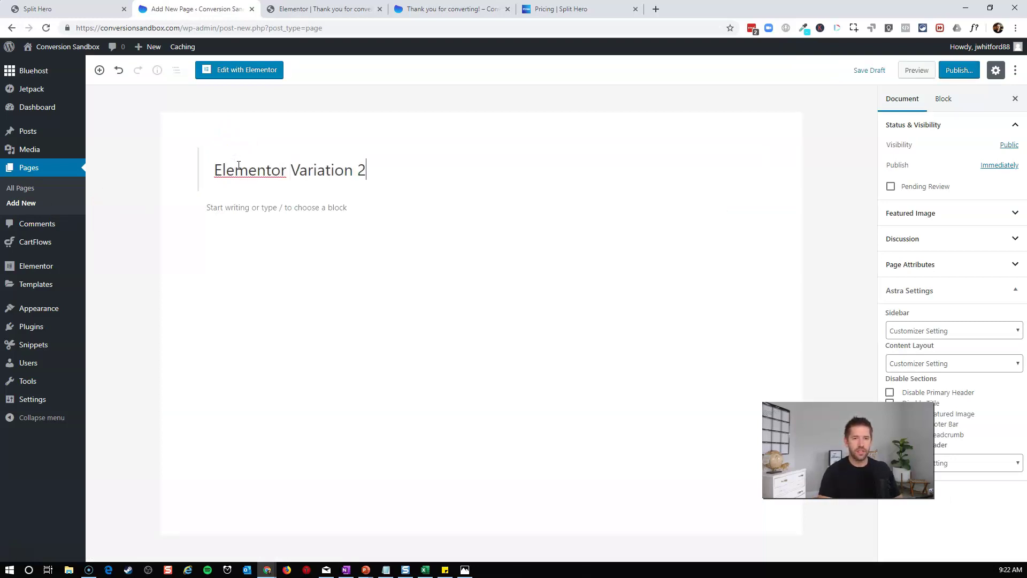
left_click(375, 172)
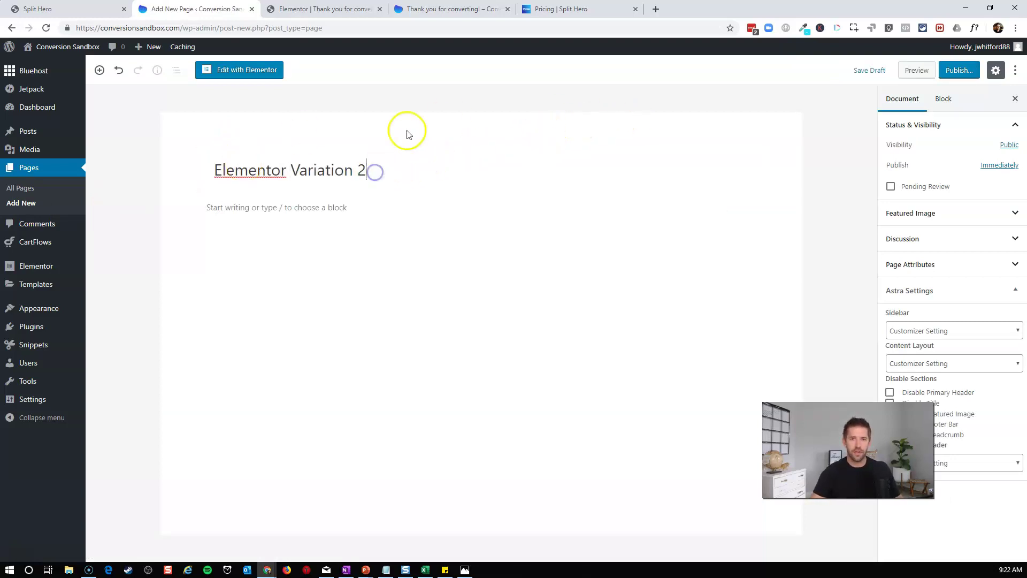
left_click(259, 70)
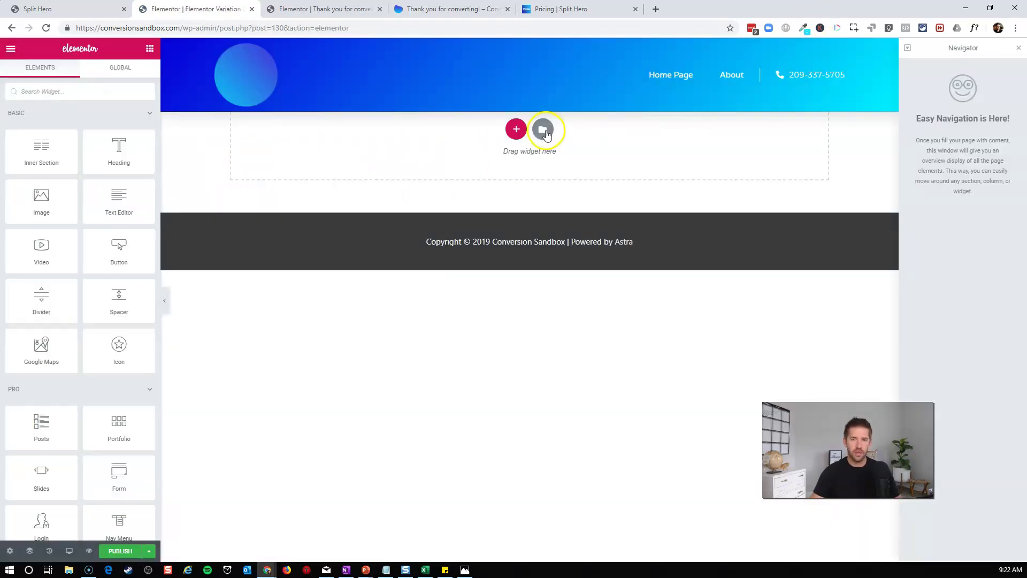
Step: Insert the saved "Elementor Sales Example" template into the page, importing its document settings as well
left_click(544, 129)
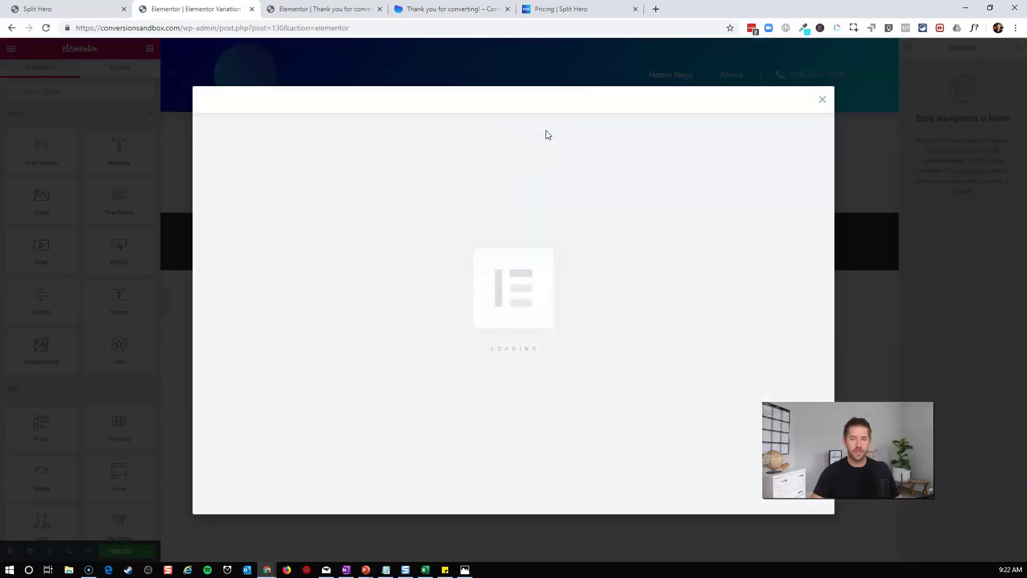
left_click(547, 106)
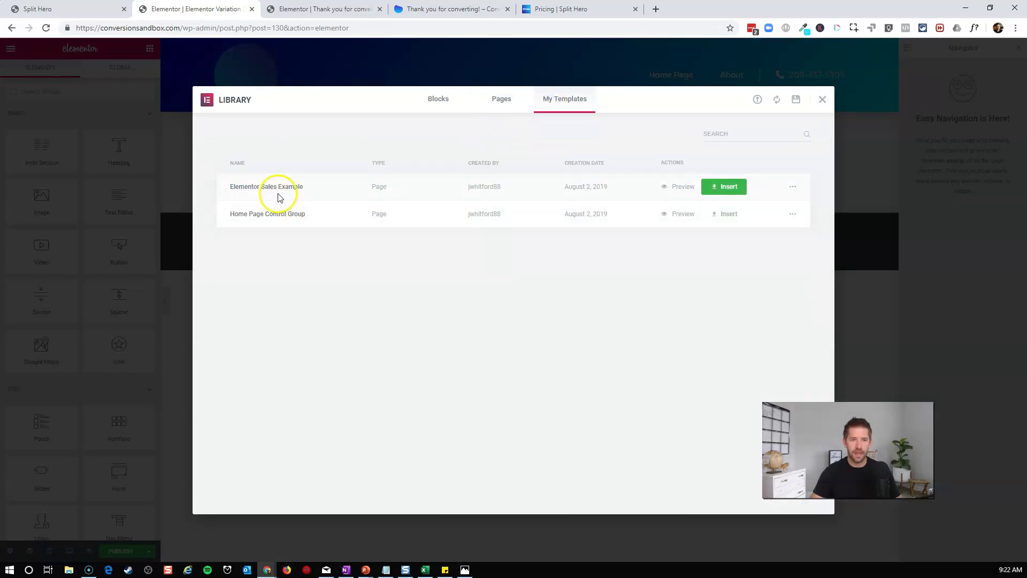
left_click(725, 186)
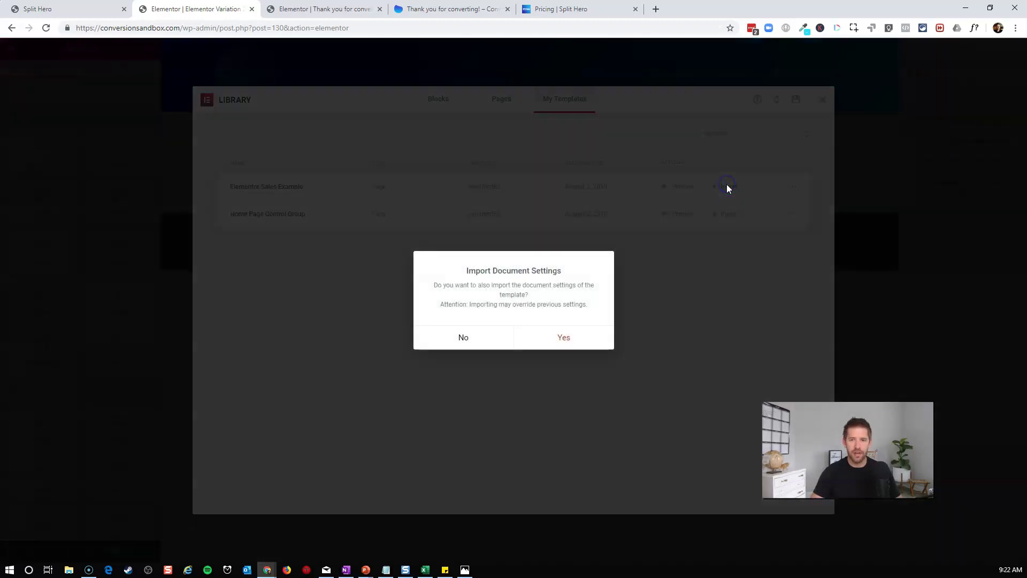
left_click(561, 338)
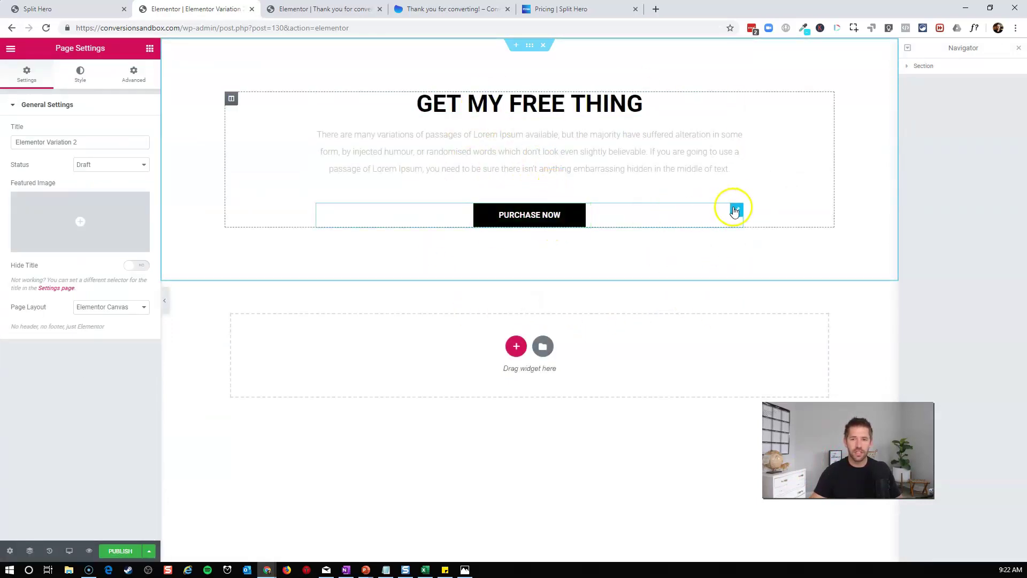
Step: Set the "Purchase Now" button's normal background colour to green #61ce70 and its hover background to black #000000
left_click(734, 210)
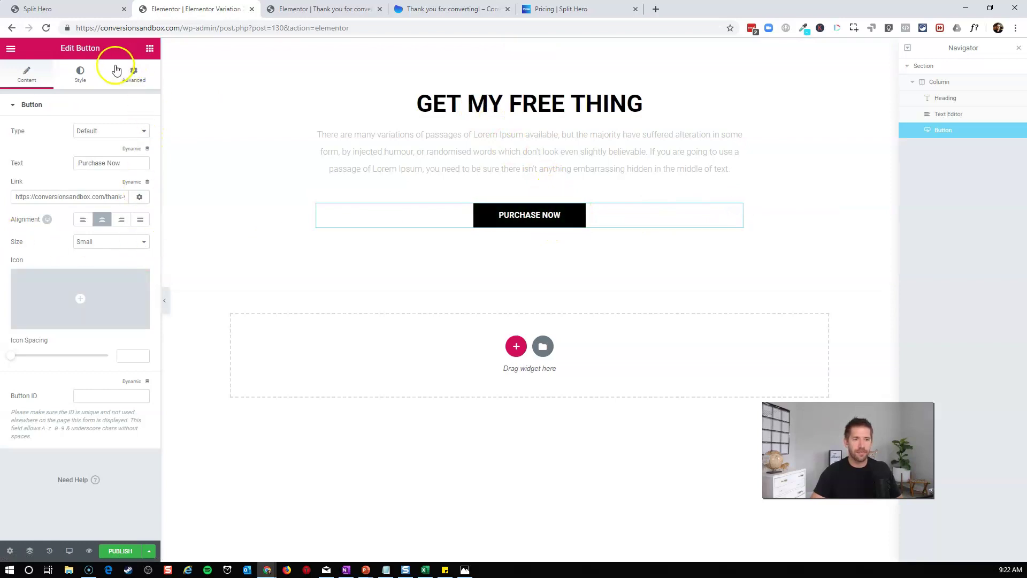
left_click(80, 75)
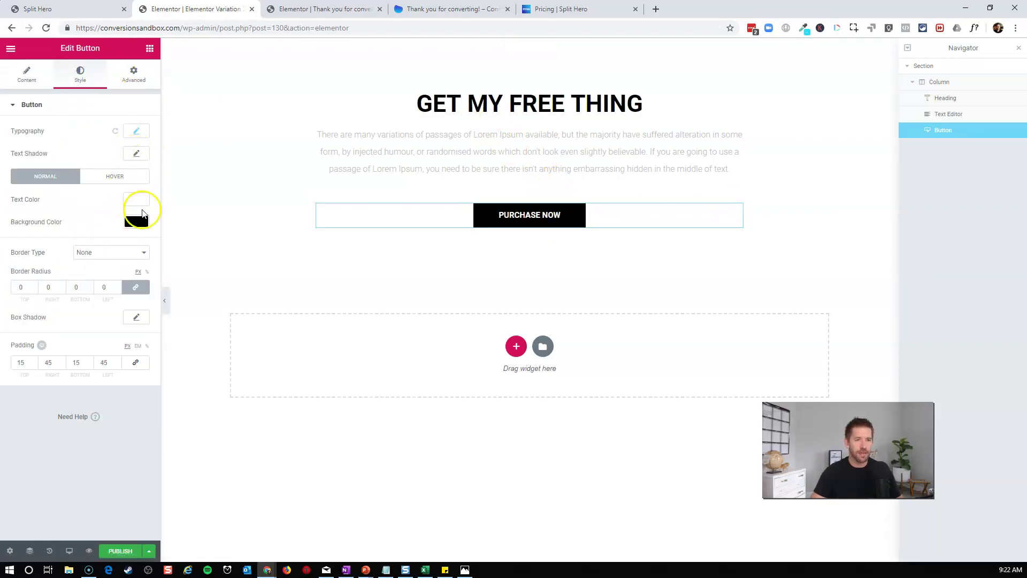
left_click(137, 222)
left_click(58, 348)
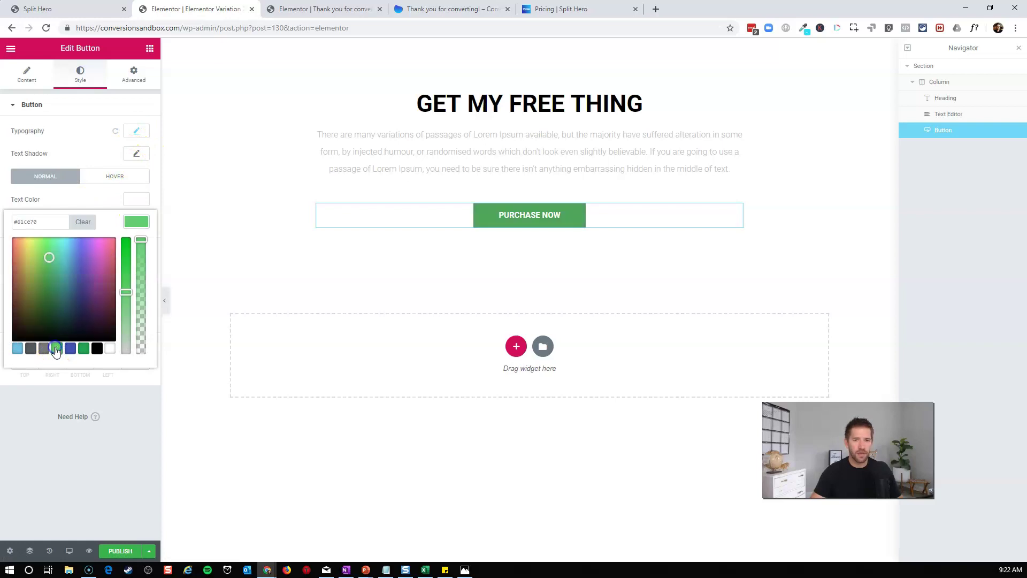
left_click(134, 179)
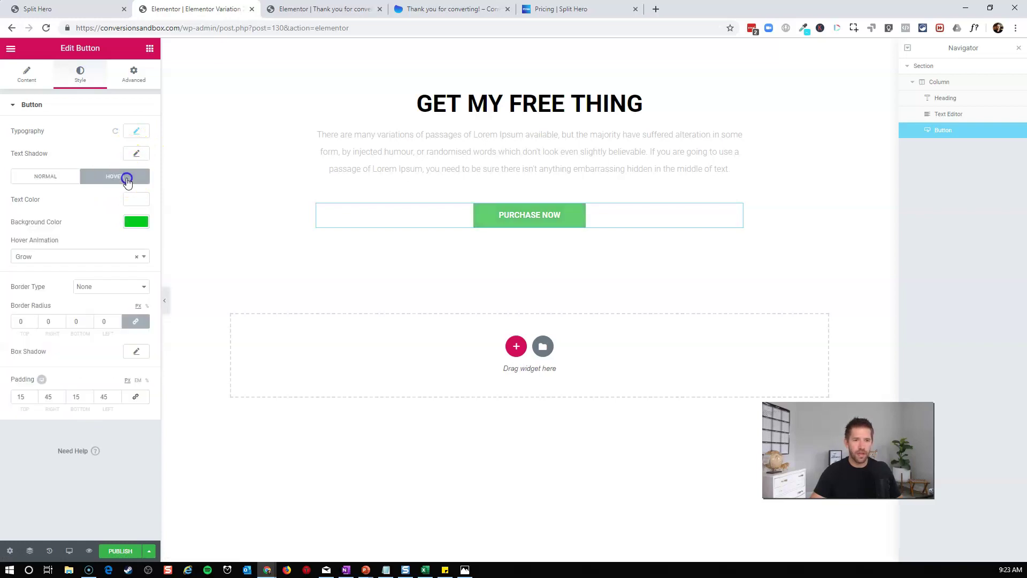
left_click(137, 221)
left_click(96, 348)
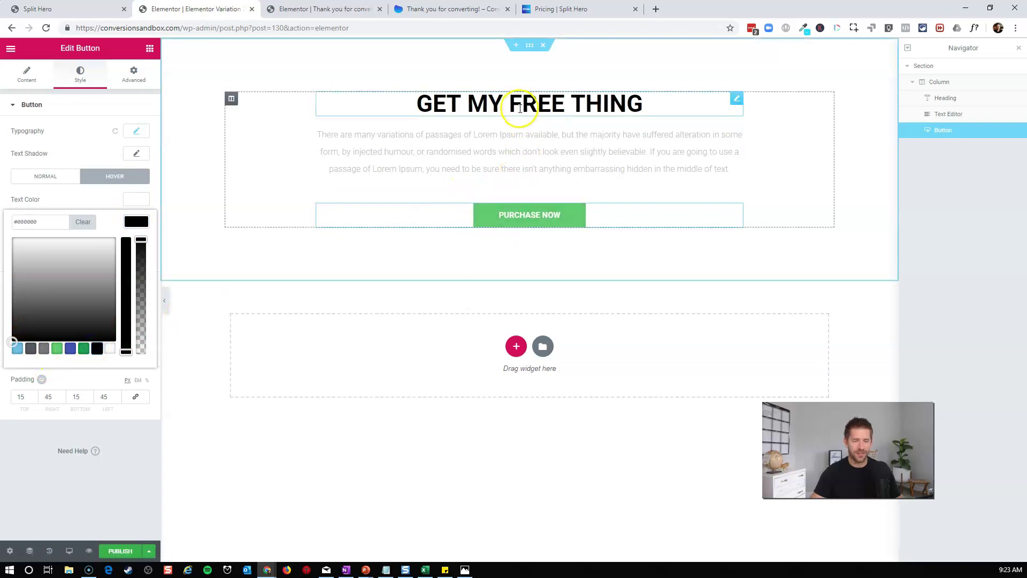
Step: Add a photo of the woman seated at a desk between the heading and body text, then publish and view the page
left_click(150, 48)
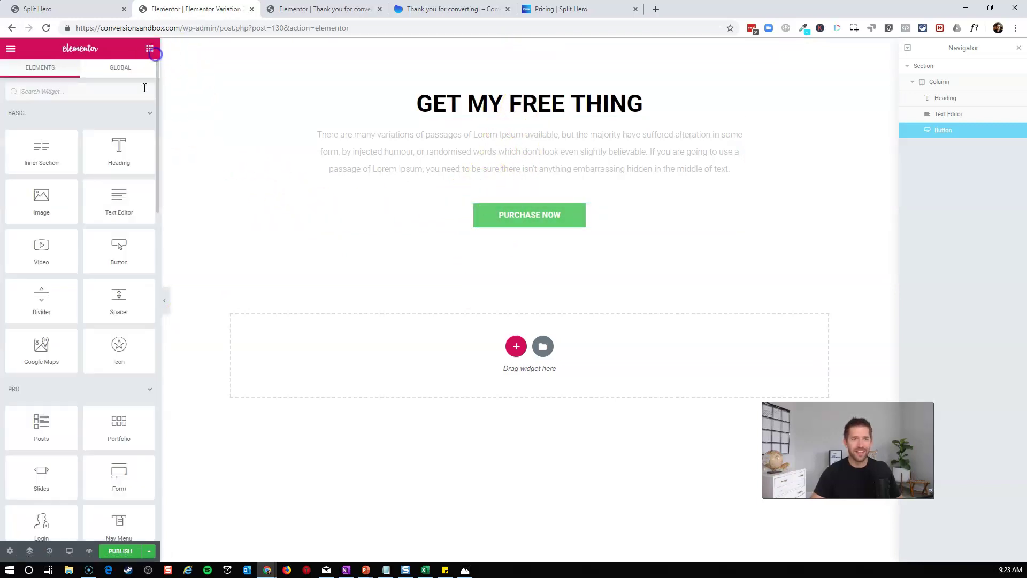
left_click_drag(11, 209, 535, 91)
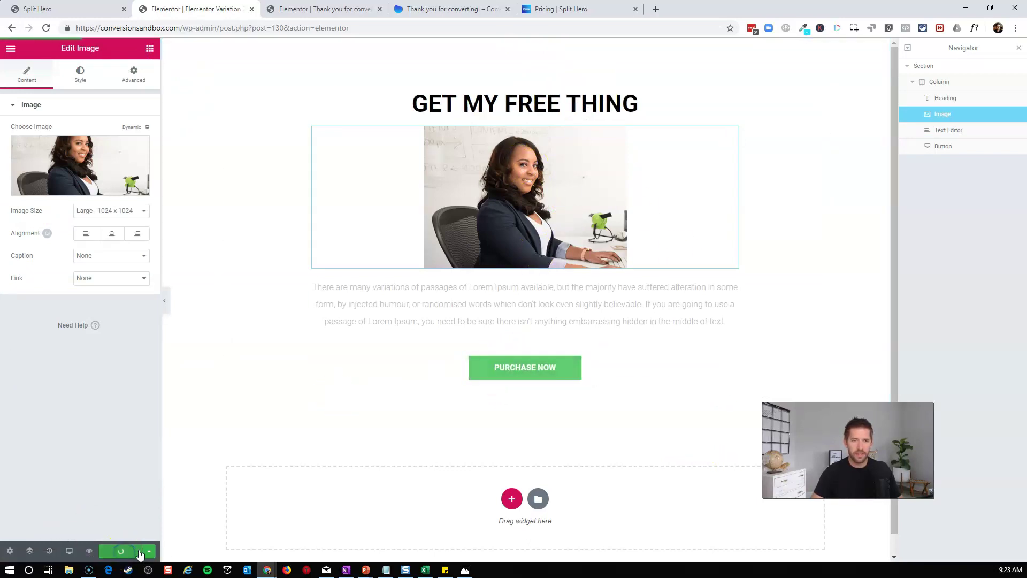
left_click(111, 516)
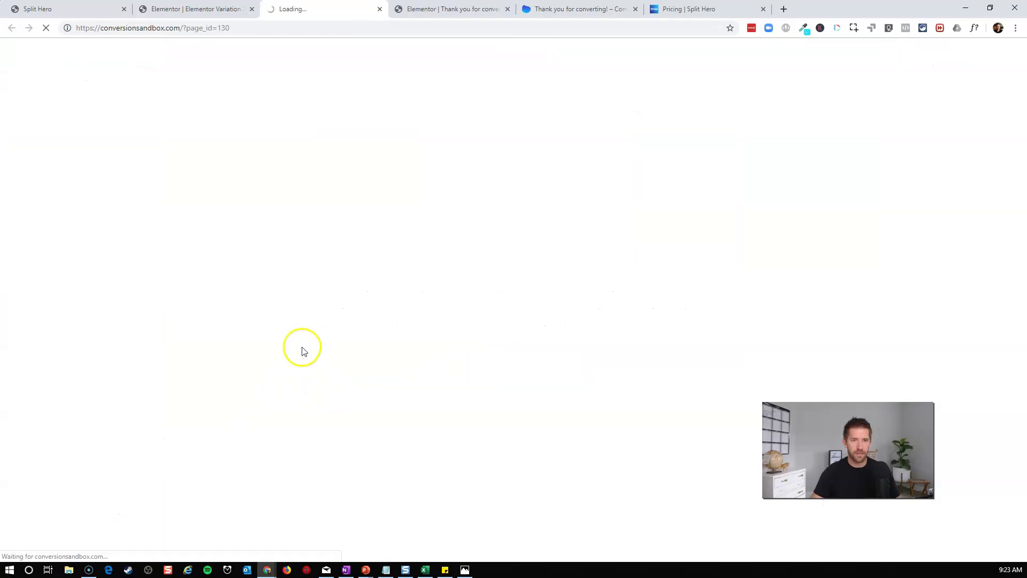
Step: Test the "Purchase Now" link on the published page and return to the variation page
left_click(492, 393)
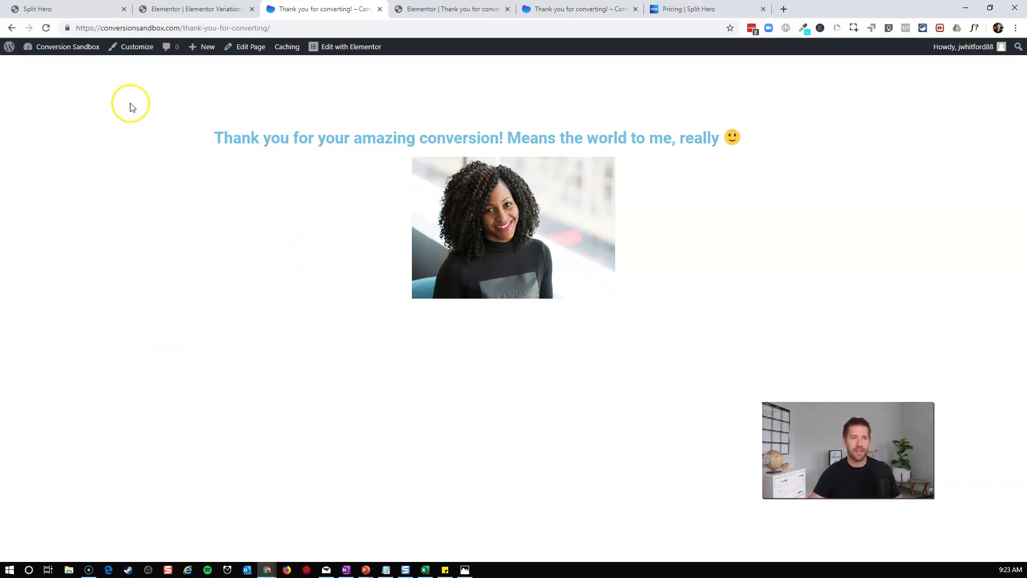
key("alt+Left")
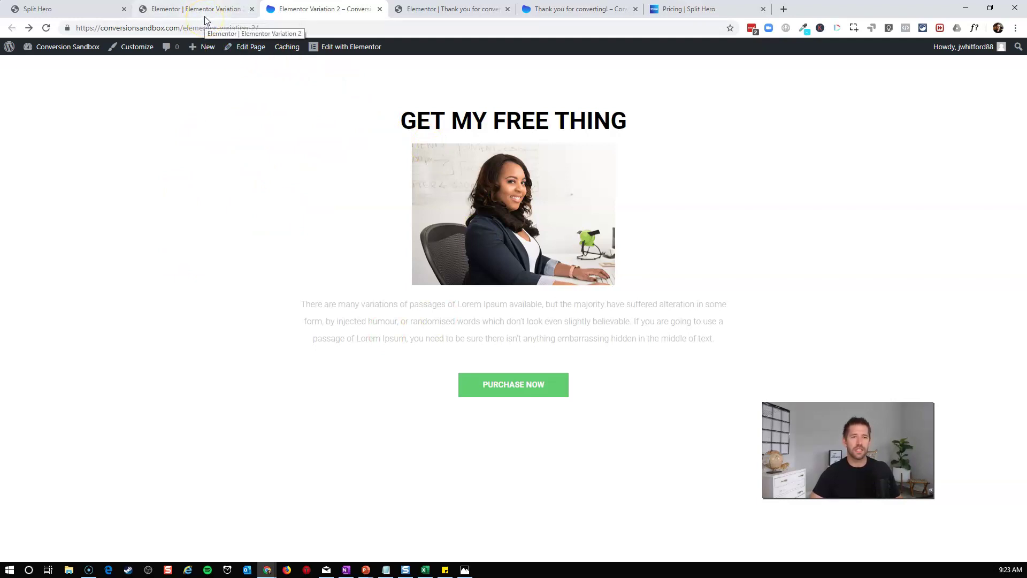
left_click(183, 33)
left_click(181, 30)
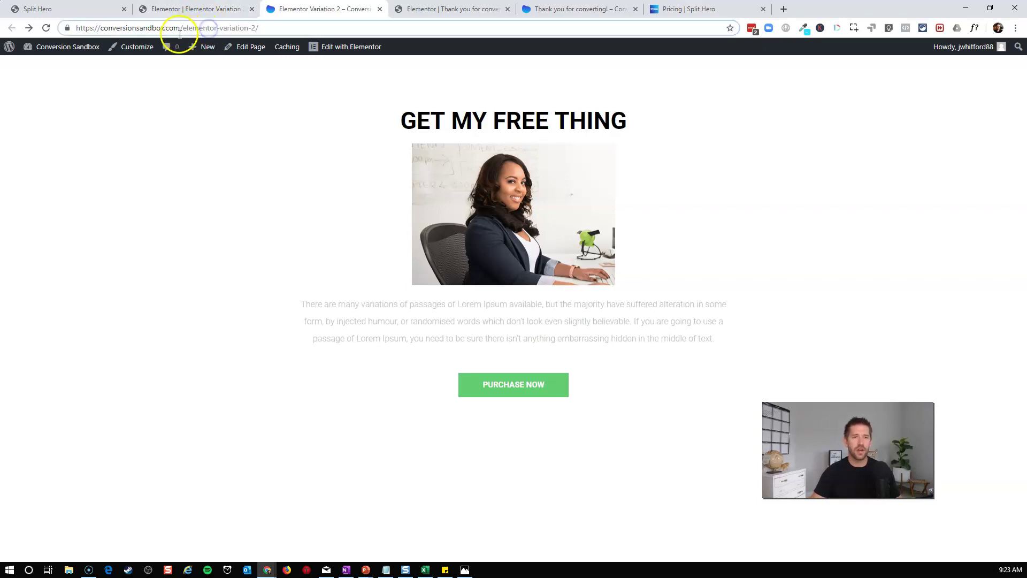
left_click_drag(182, 30, 275, 24)
left_click(277, 26)
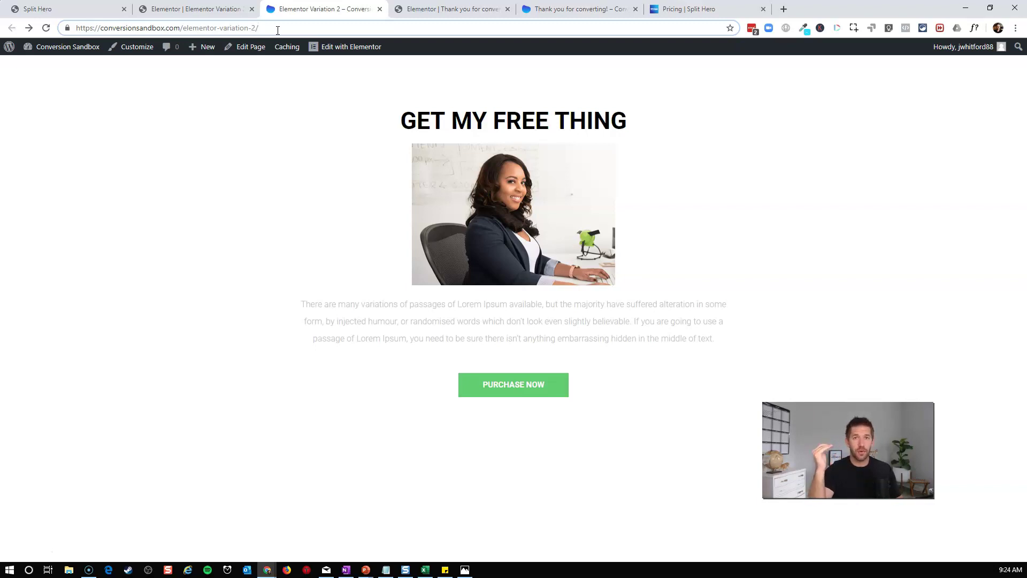
left_click(228, 31)
left_click_drag(183, 34, 275, 26)
left_click(275, 26)
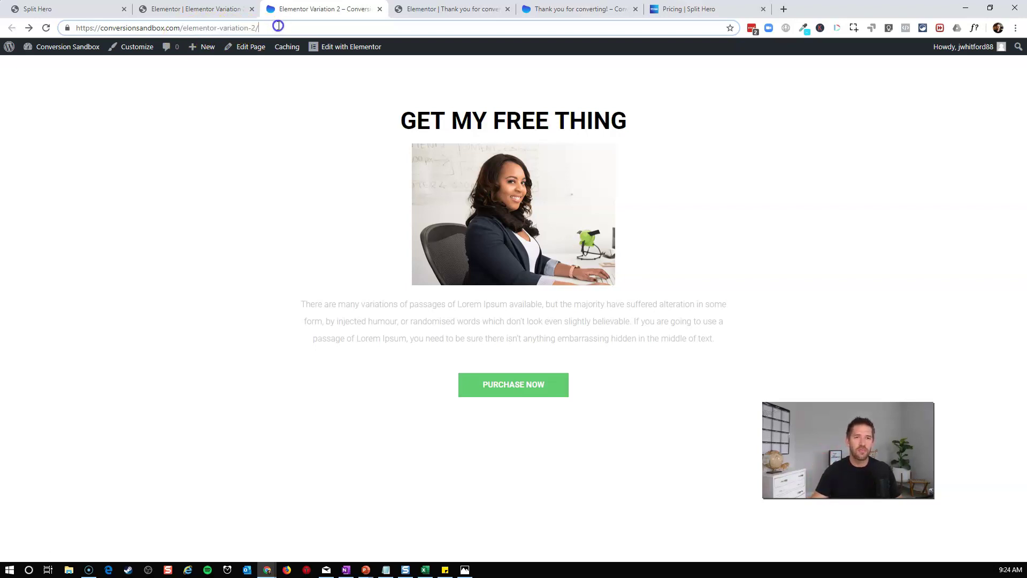
left_click_drag(405, 116, 655, 89)
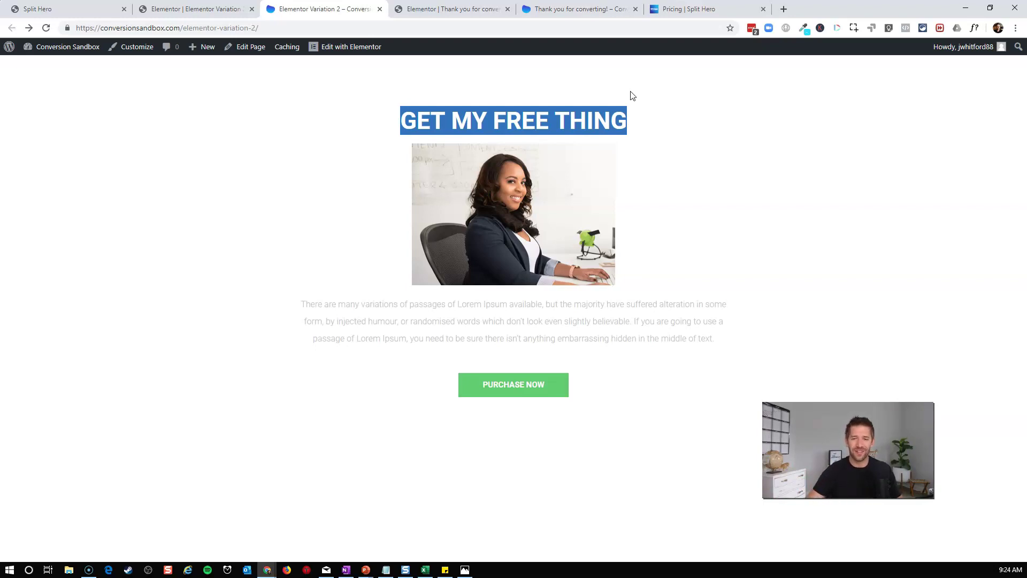
left_click(374, 194)
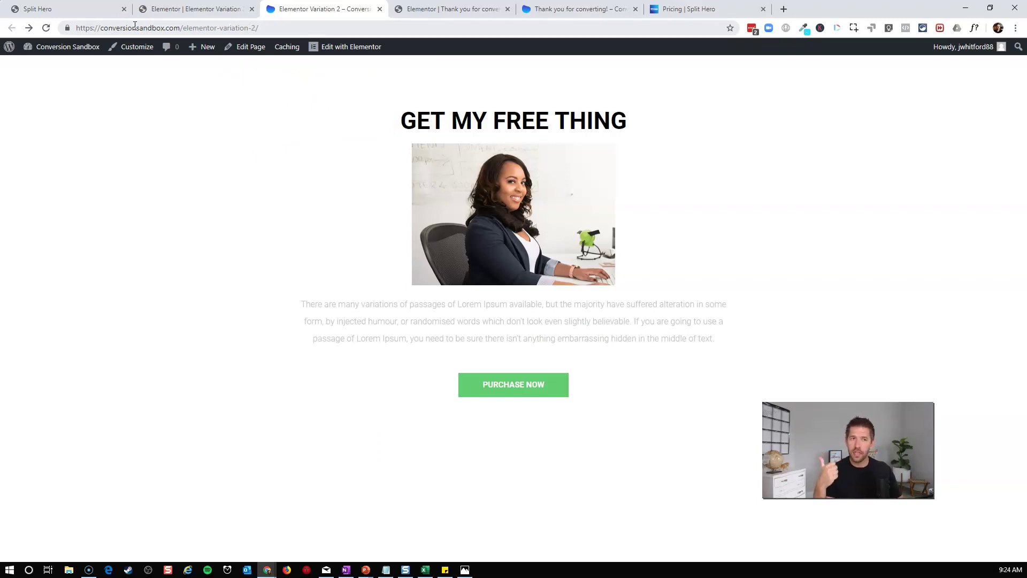
left_click(78, 11)
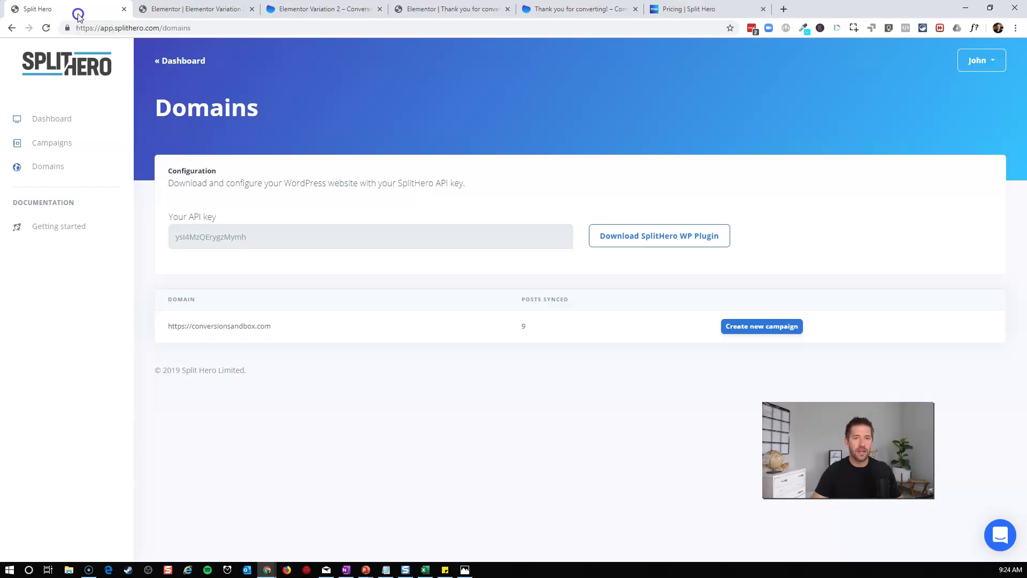
left_click(312, 5)
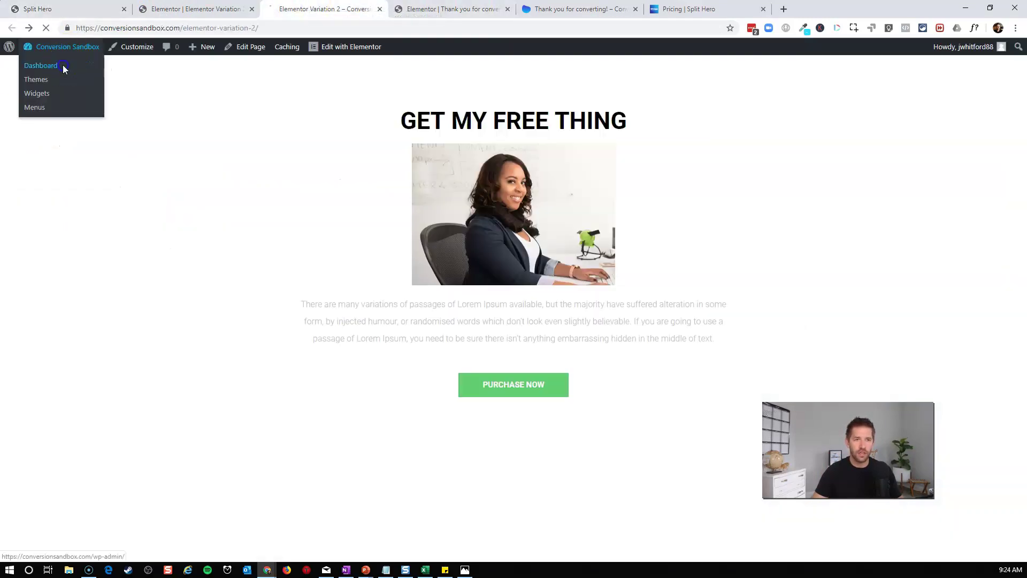
Step: Open the Split Hero settings in the WordPress dashboard and sync the site's posts and pages to Split Hero
left_click(62, 65)
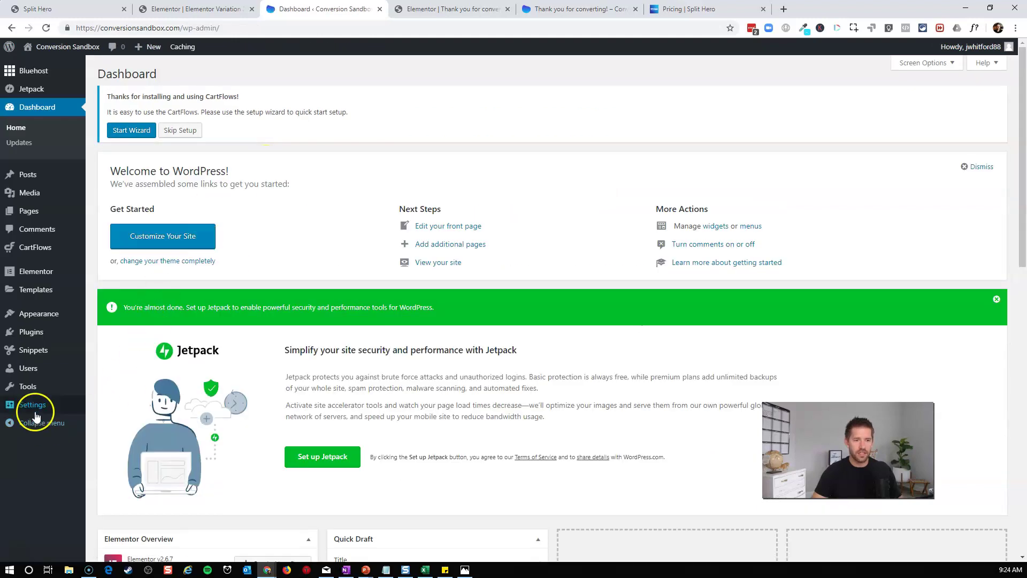
mouse_move(57, 413)
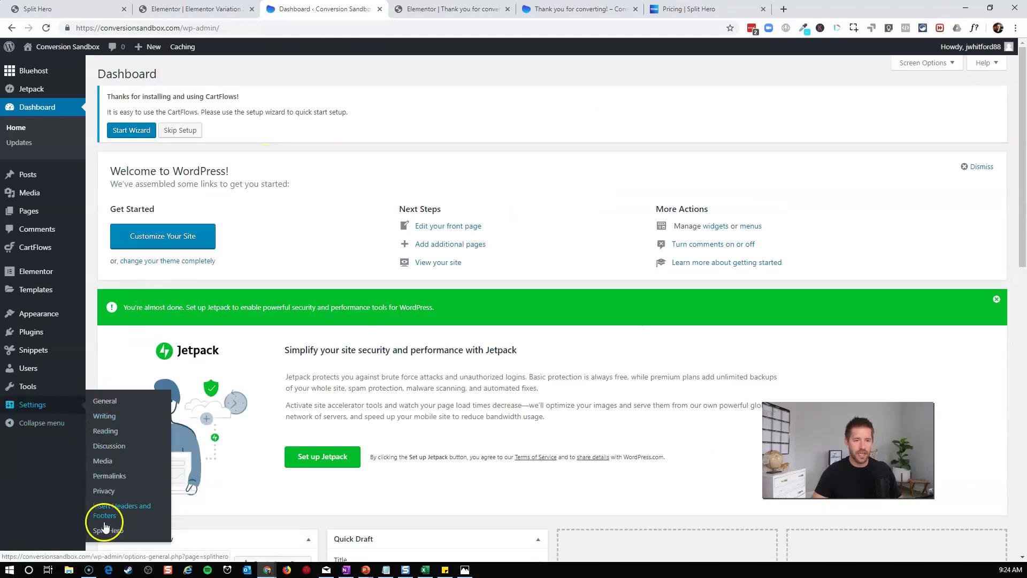
left_click(142, 514)
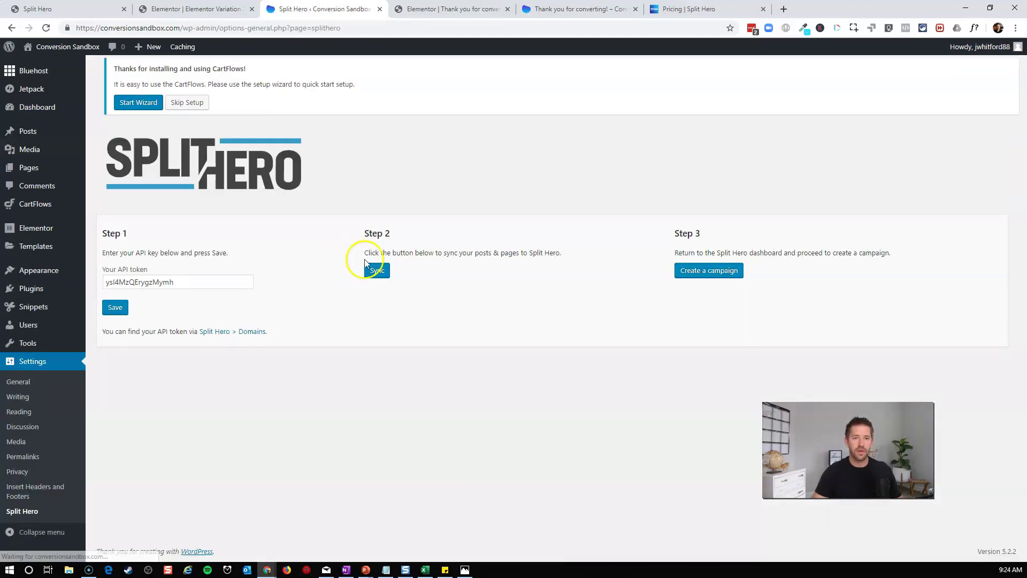
left_click_drag(761, 417, 732, 413)
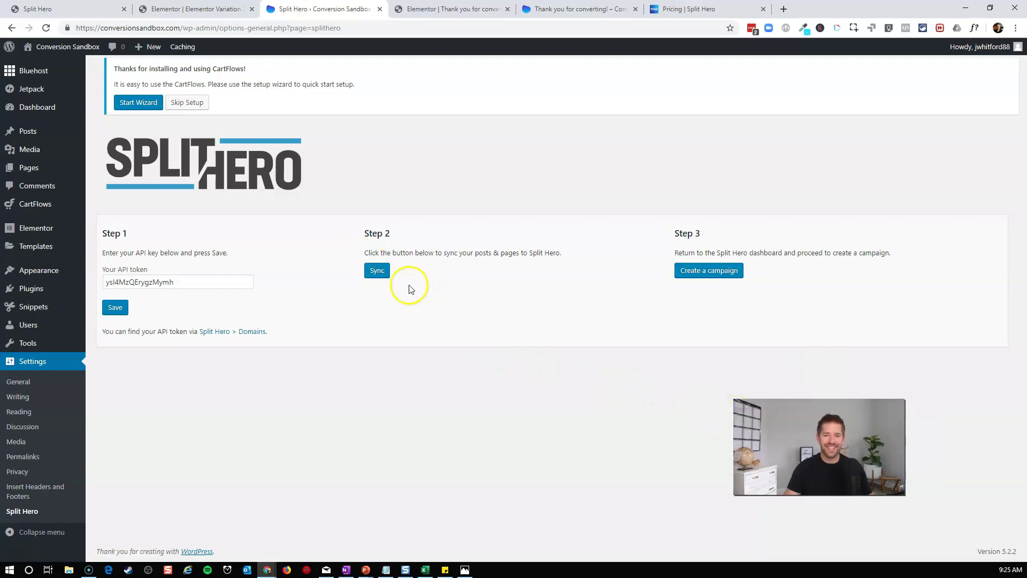
left_click(378, 274)
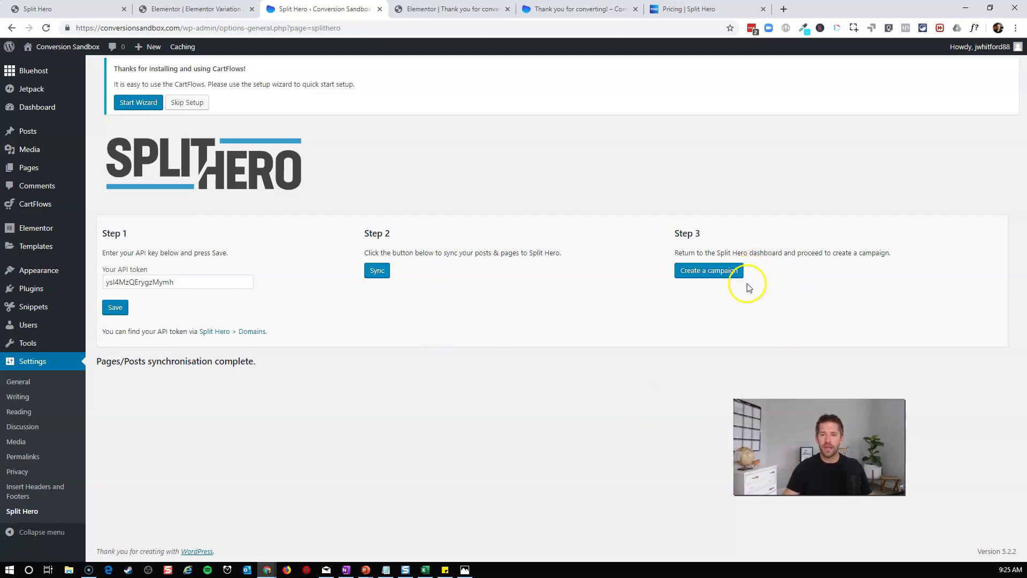
left_click(723, 278)
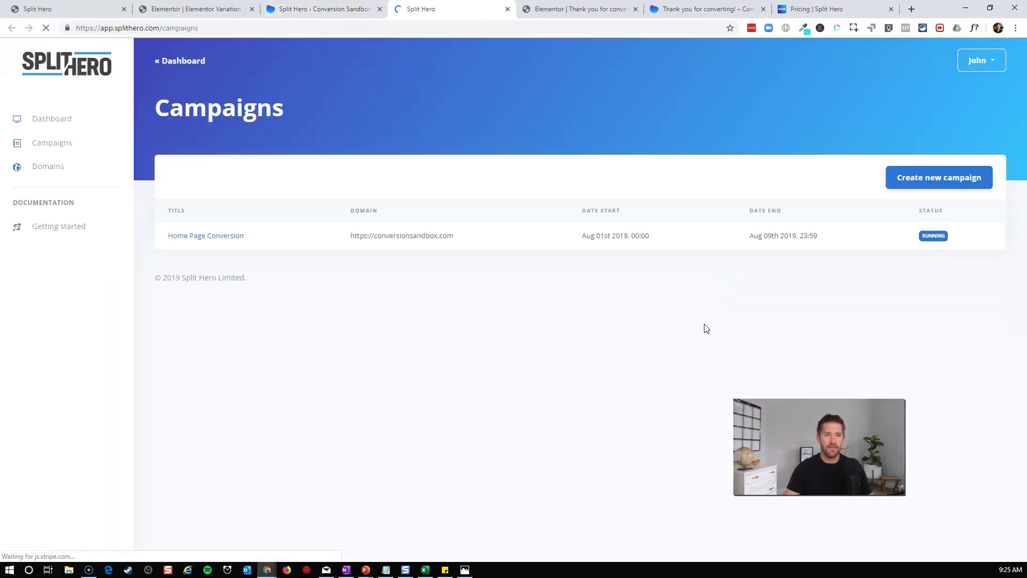
left_click(932, 178)
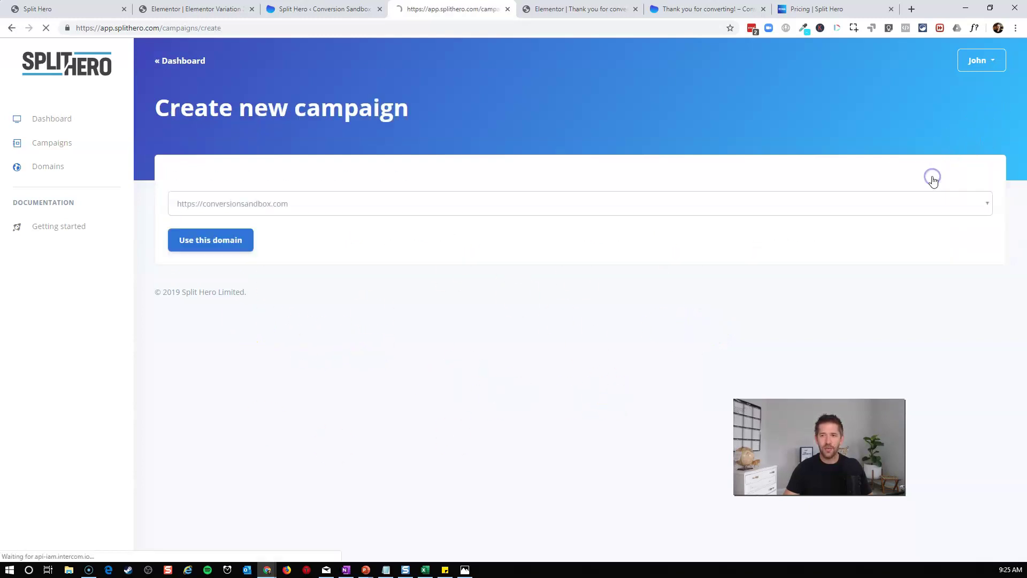
left_click(305, 208)
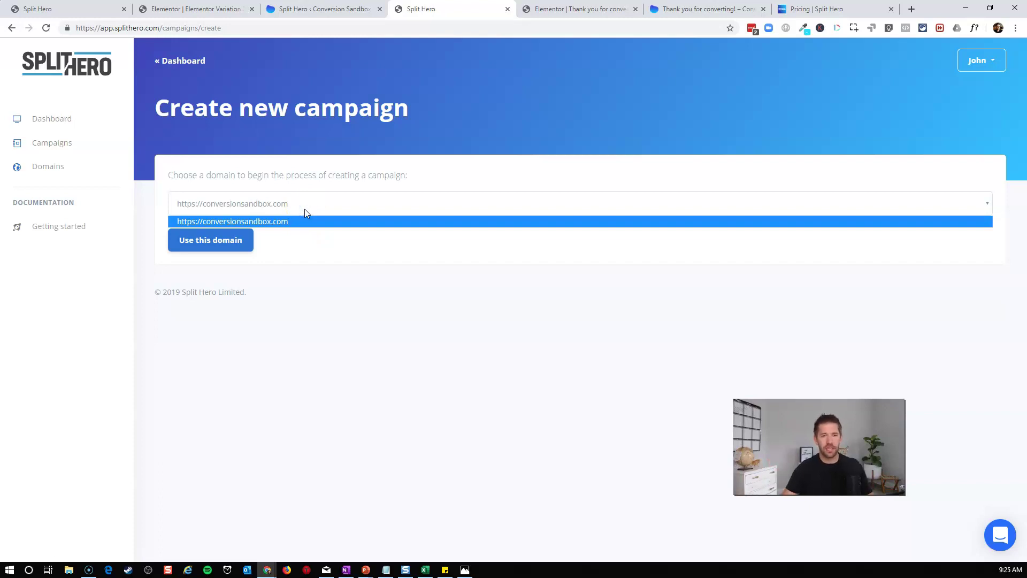
left_click(304, 208)
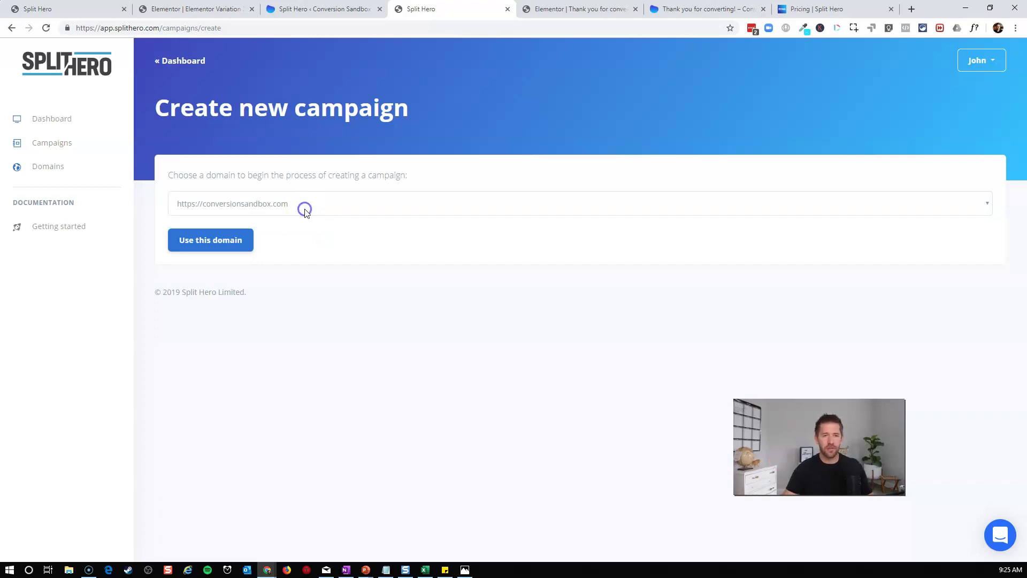
left_click(202, 247)
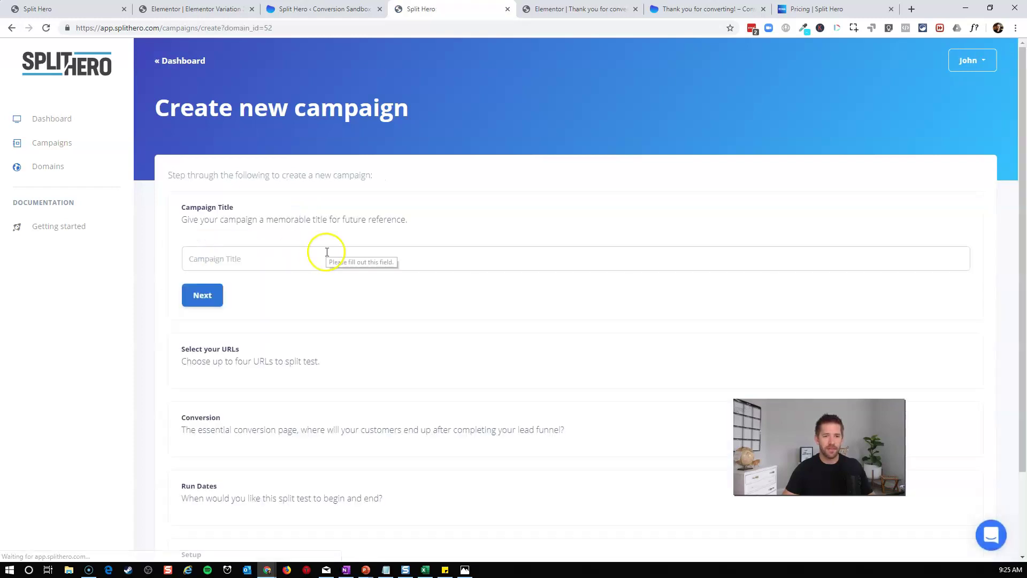
Step: Title the new campaign "3 Variations for CTA Click" and continue to the URL selection
left_click(324, 253)
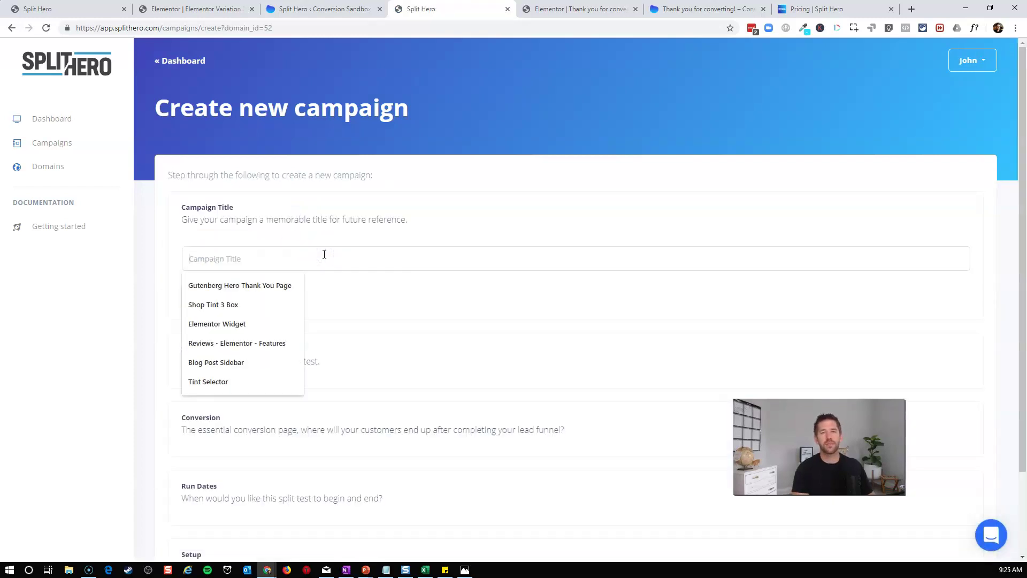
type("3 Variations for CTA Click")
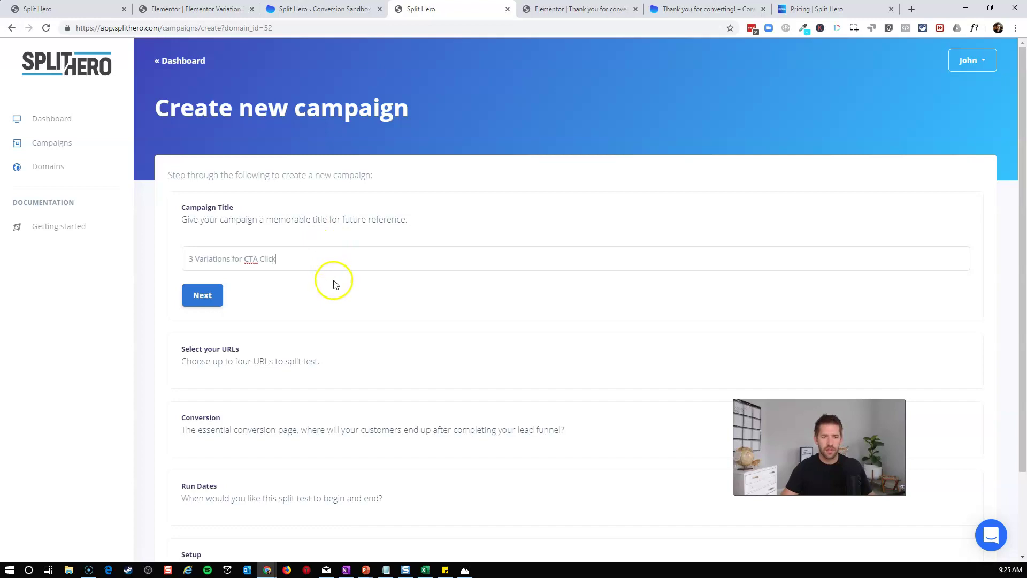
scroll(384, 288, "down", 1)
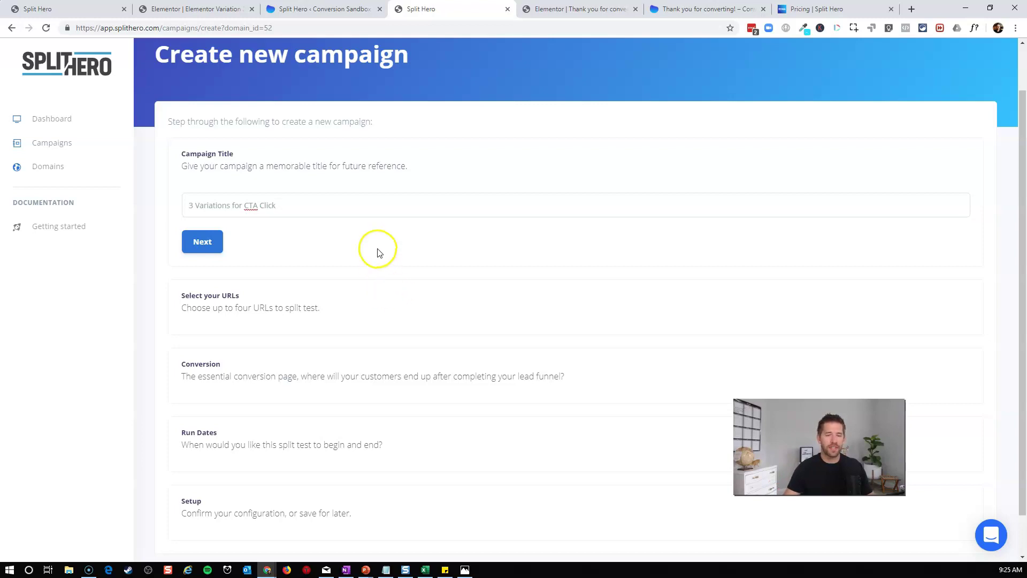
left_click(199, 249)
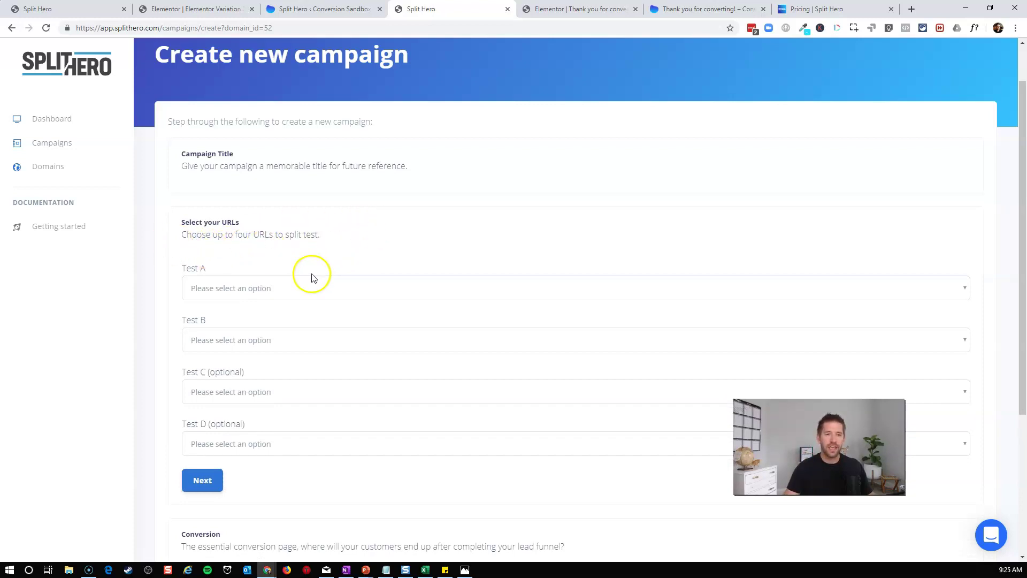
Step: Assign the Elementor Variation page to Test A and the Gutenberg Variation page to Test B
scroll(313, 274, "down", 1)
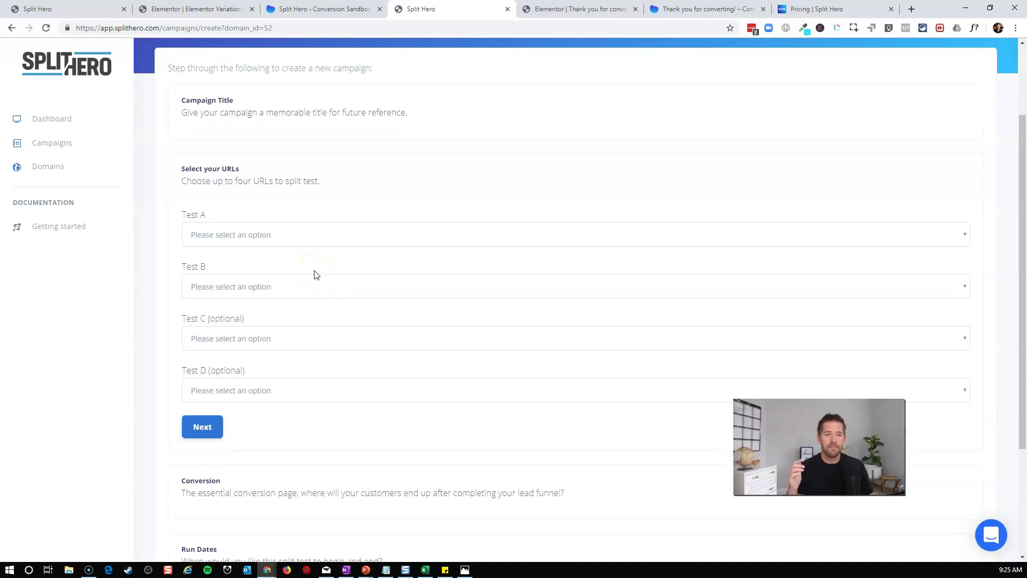
left_click(310, 234)
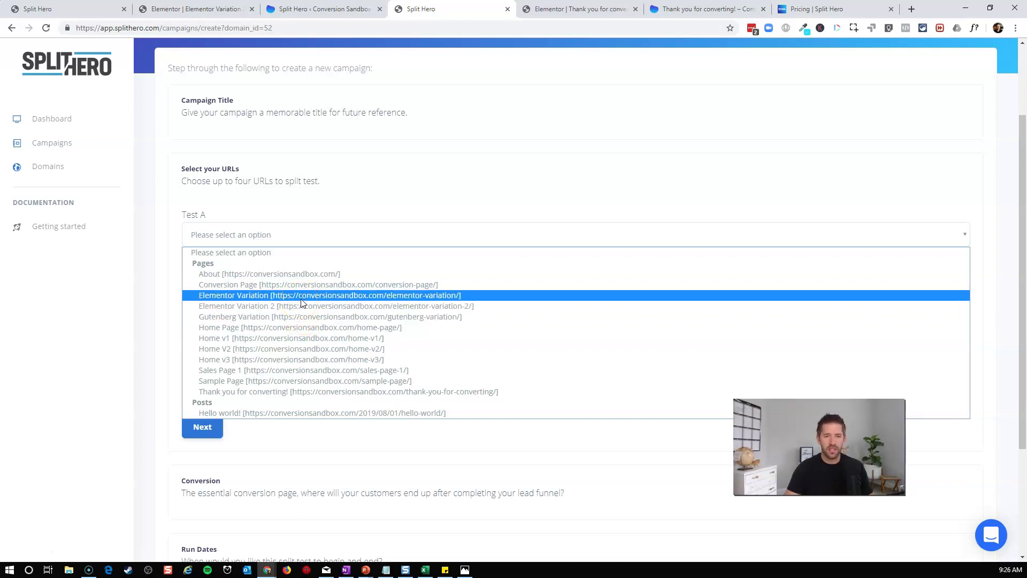
left_click(301, 296)
left_click(298, 291)
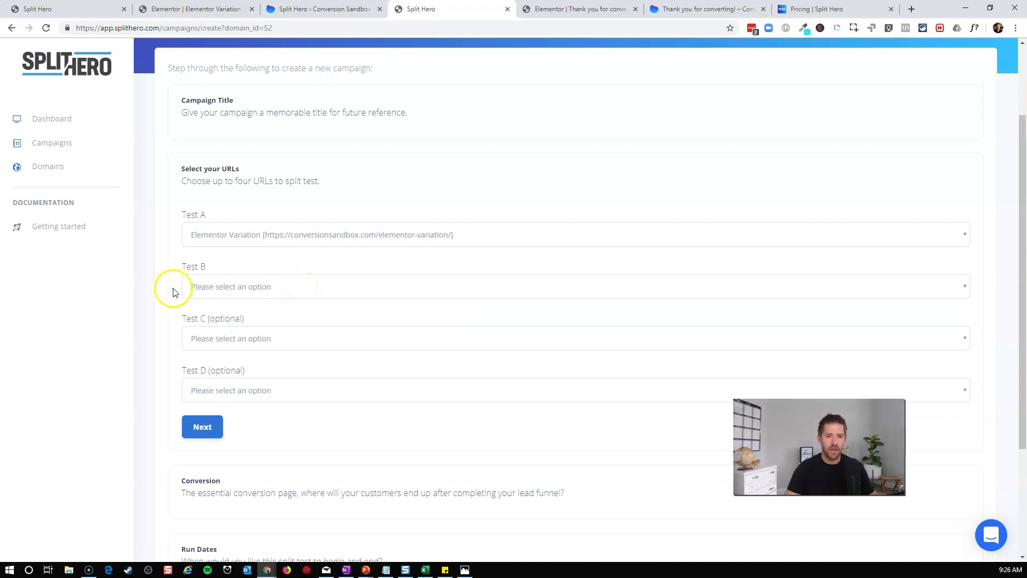
left_click(246, 294)
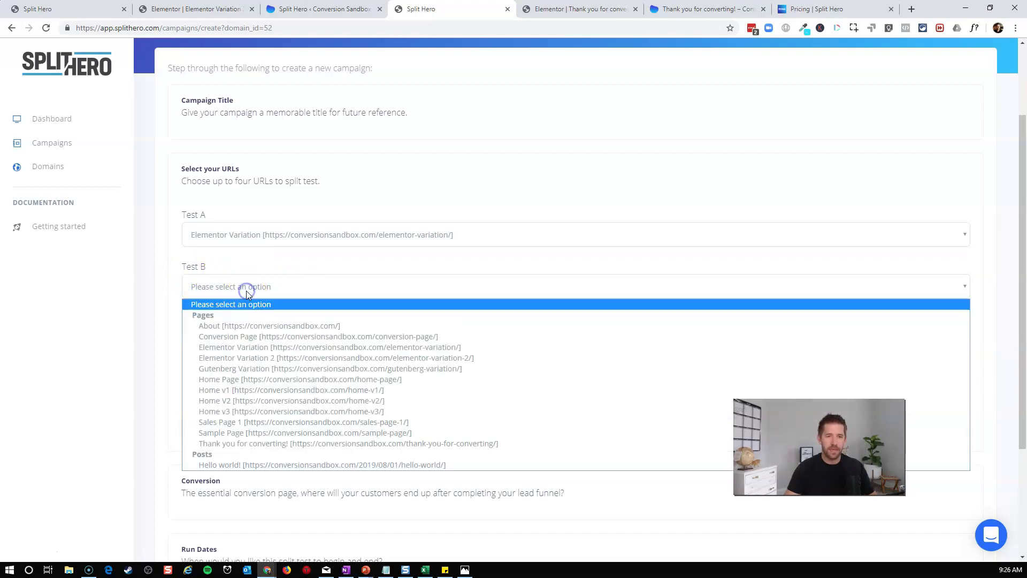
left_click(248, 368)
Step: Assign Elementor Variation 2 to Test C, leave Test D empty, and continue to the conversion settings
left_click(252, 342)
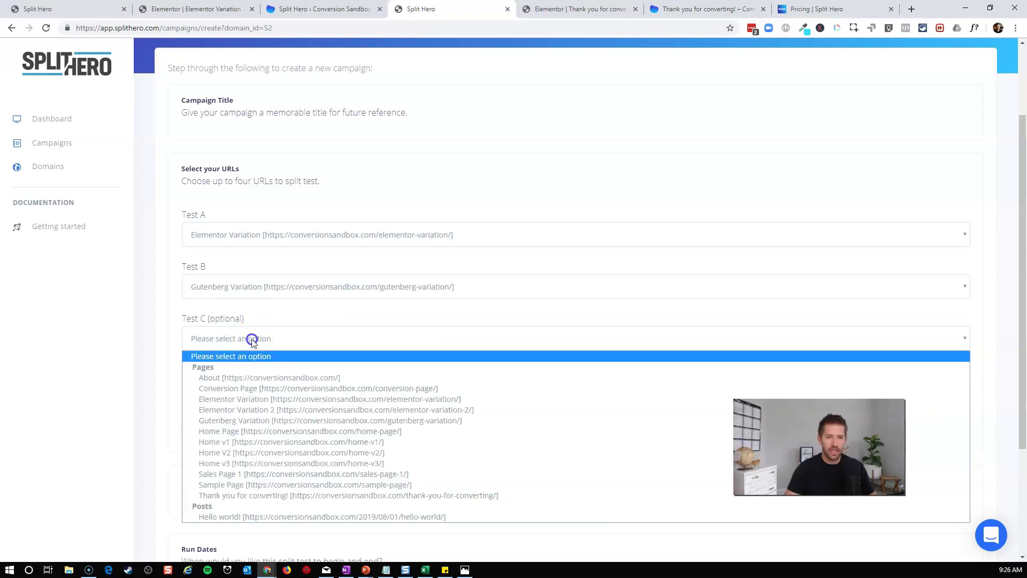
left_click(287, 409)
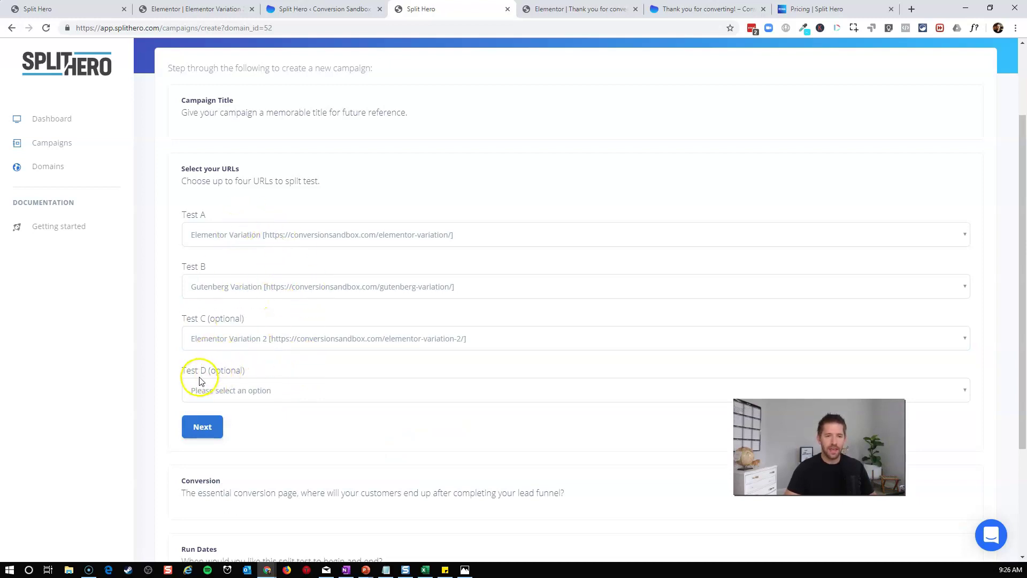
left_click_drag(179, 374, 262, 371)
left_click(260, 371)
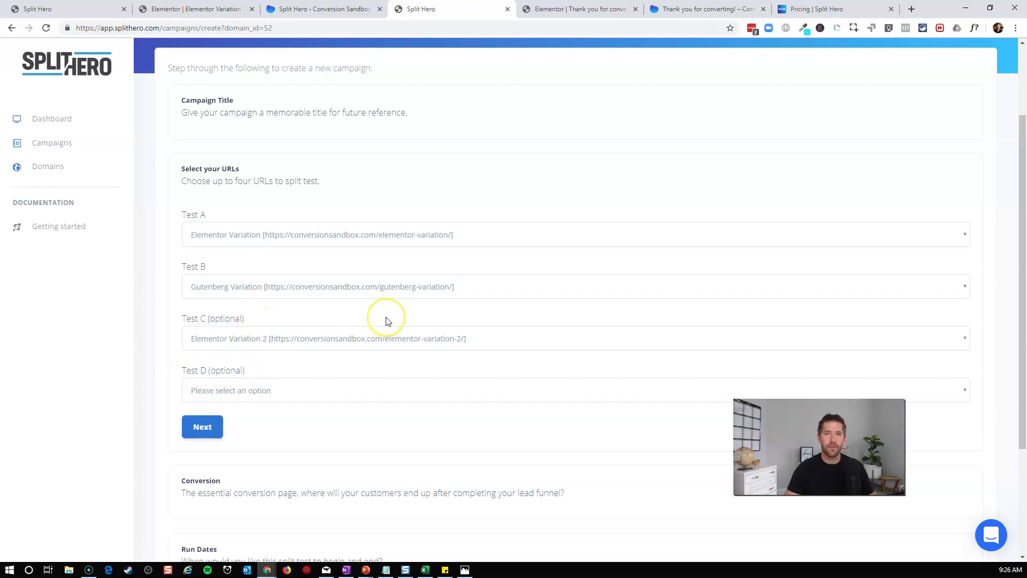
scroll(387, 321, "down", 3)
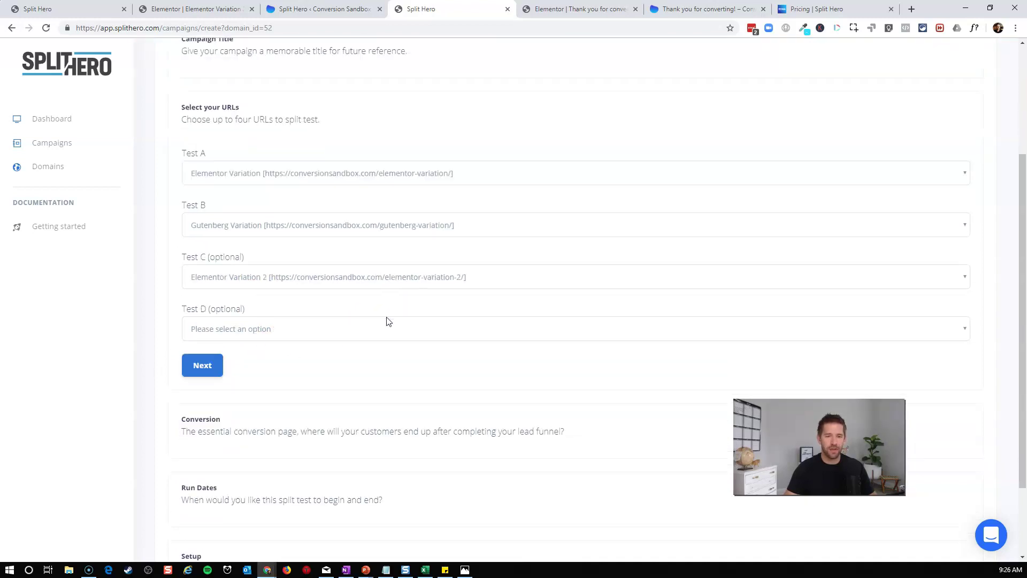
left_click(201, 267)
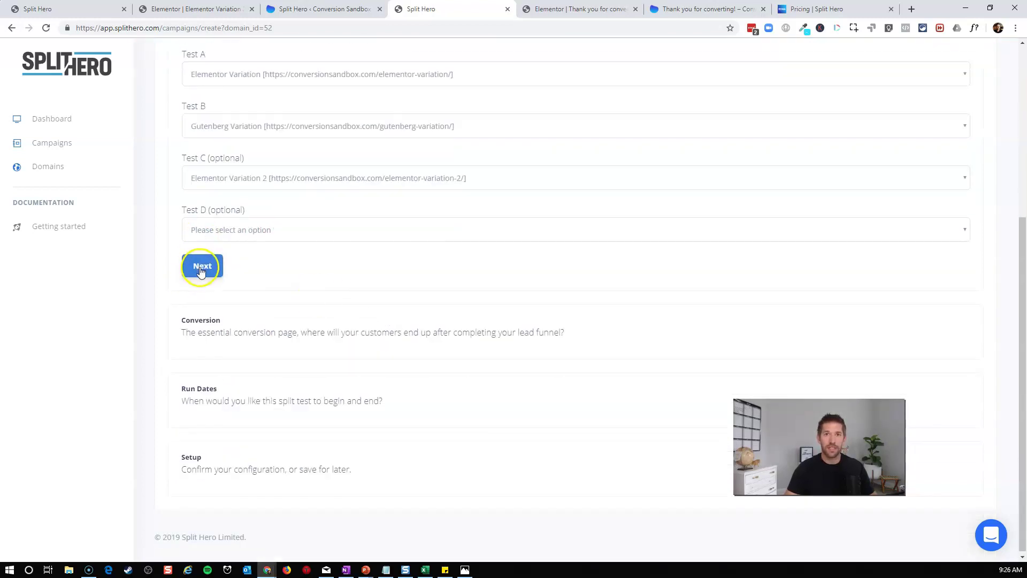
left_click(201, 268)
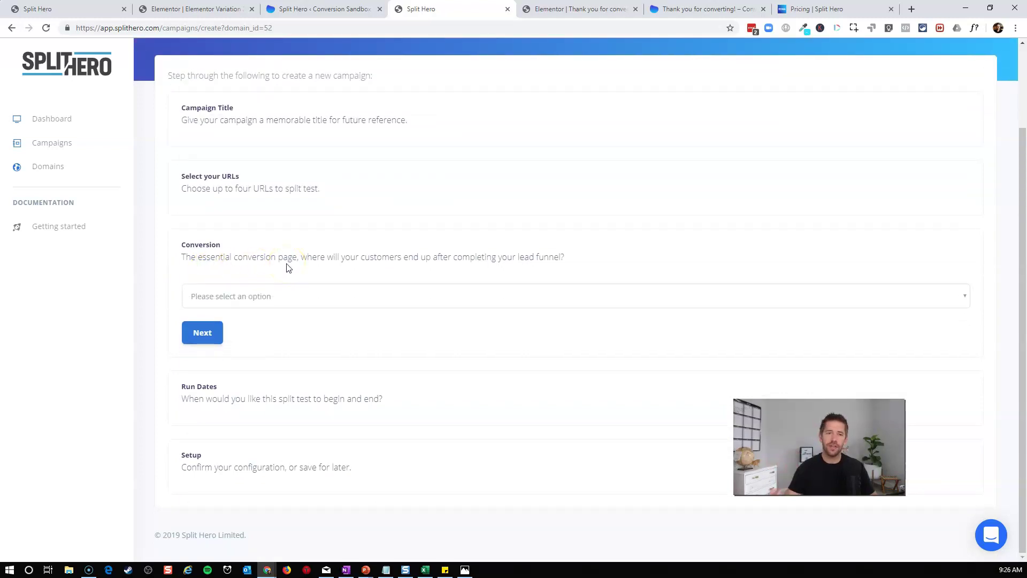
Step: Set "Thank you for converting!" as the campaign's conversion page and continue to the run dates
left_click(300, 294)
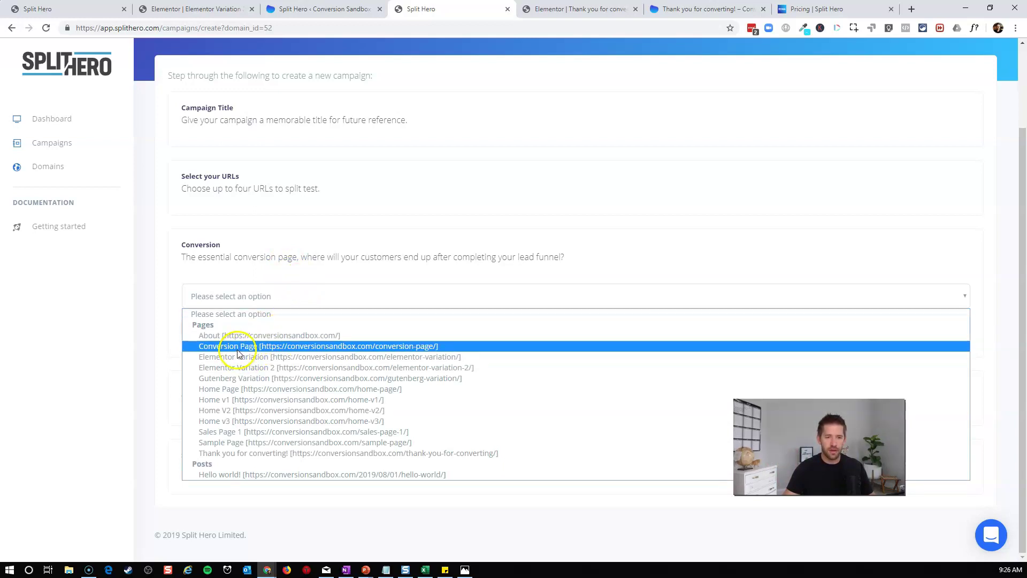
left_click(258, 455)
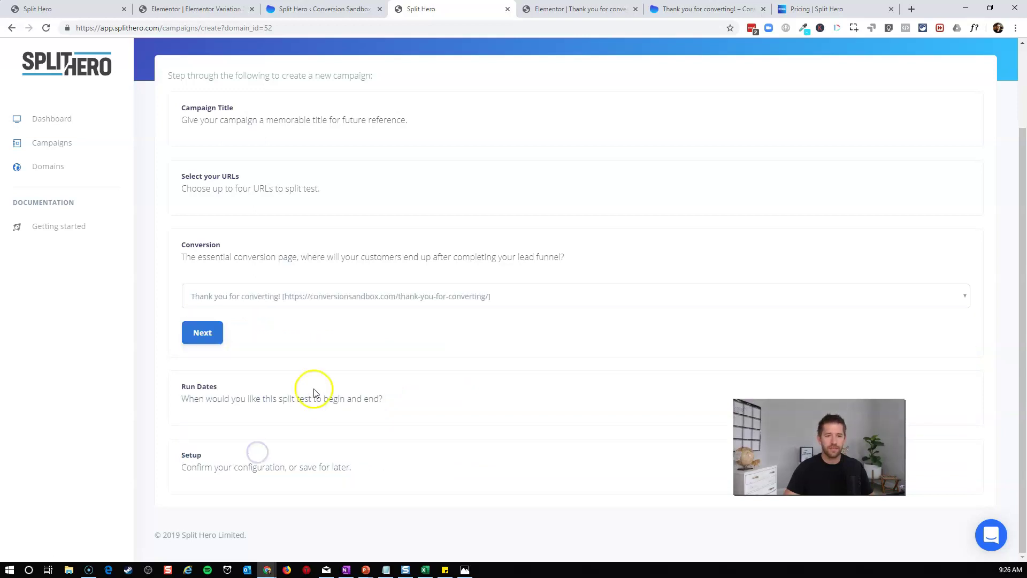
left_click(191, 345)
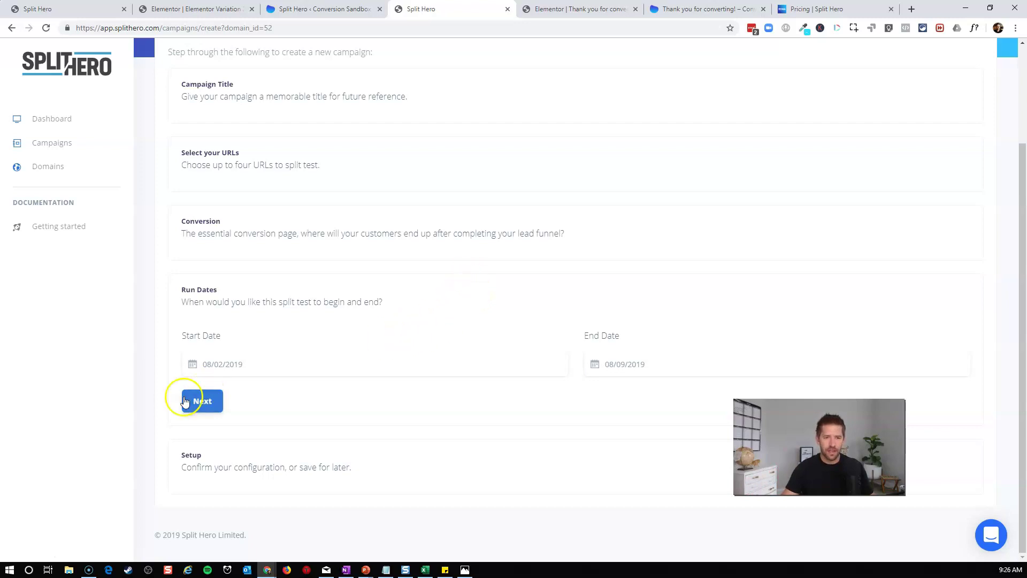
Step: Accept the run dates 08/02/2019 to 08/09/2019, confirm the campaign setup, and refresh the campaign list
left_click(1010, 570)
left_click(1009, 572)
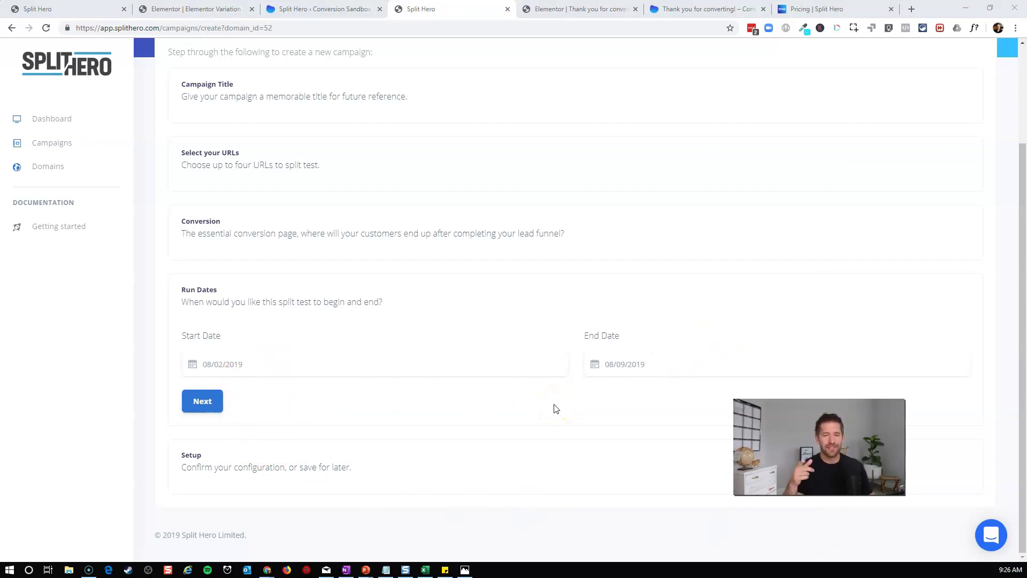
left_click(201, 405)
left_click(223, 473)
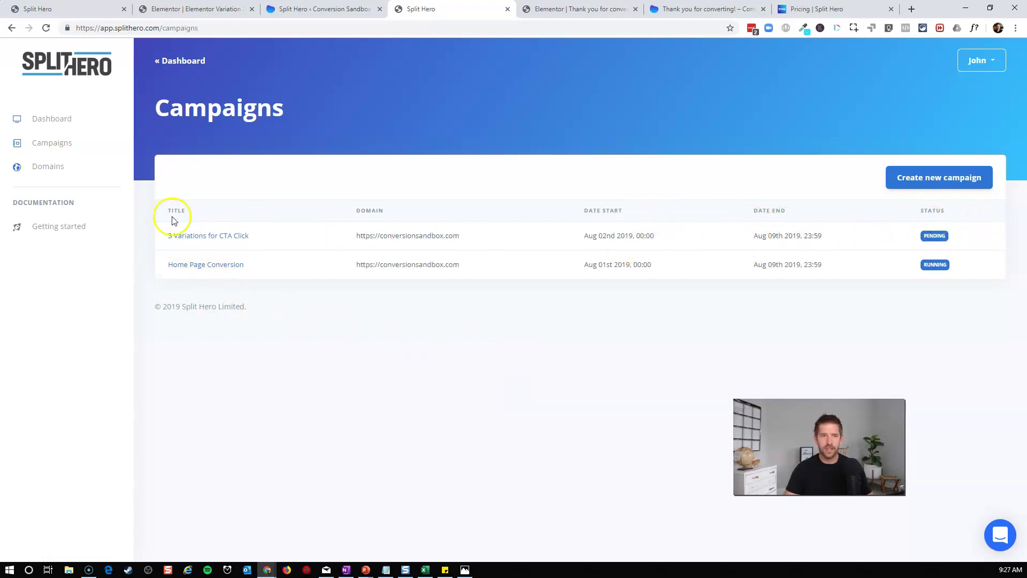
left_click(46, 28)
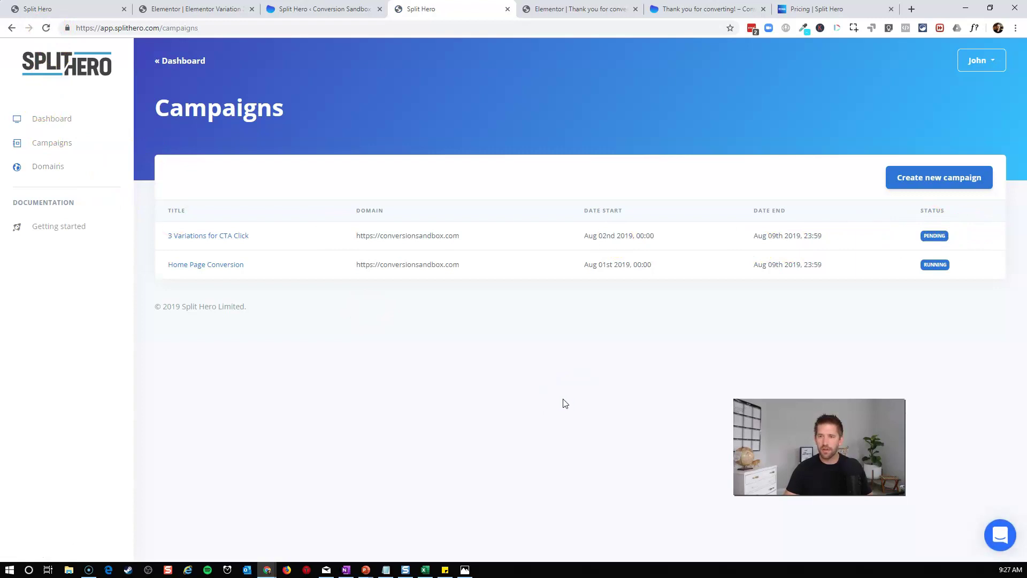
Step: Open the Home Page Conversion campaign from the dashboard and review its conversion chart, per-variation statistics and summary
left_click(60, 123)
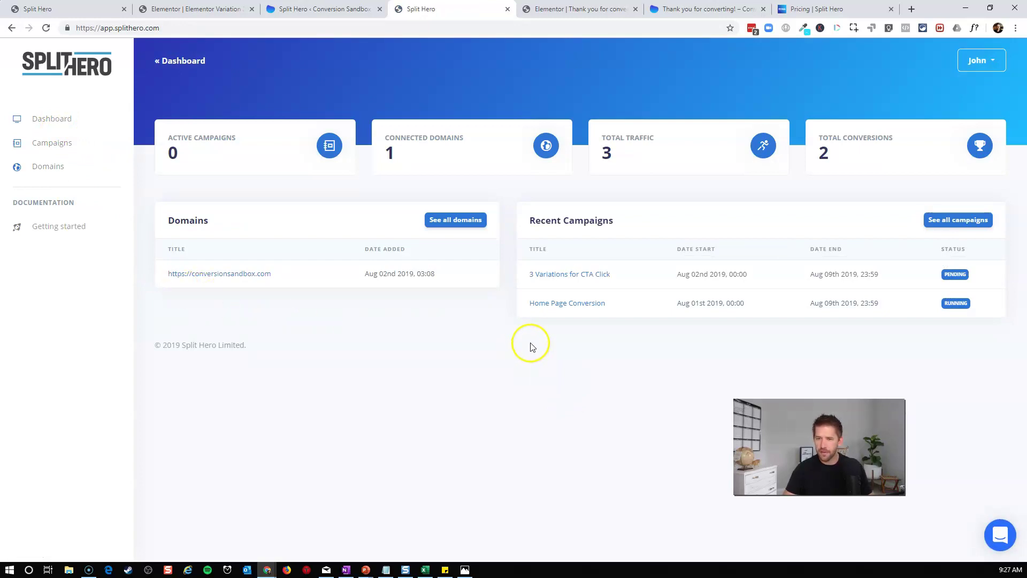
left_click(566, 308)
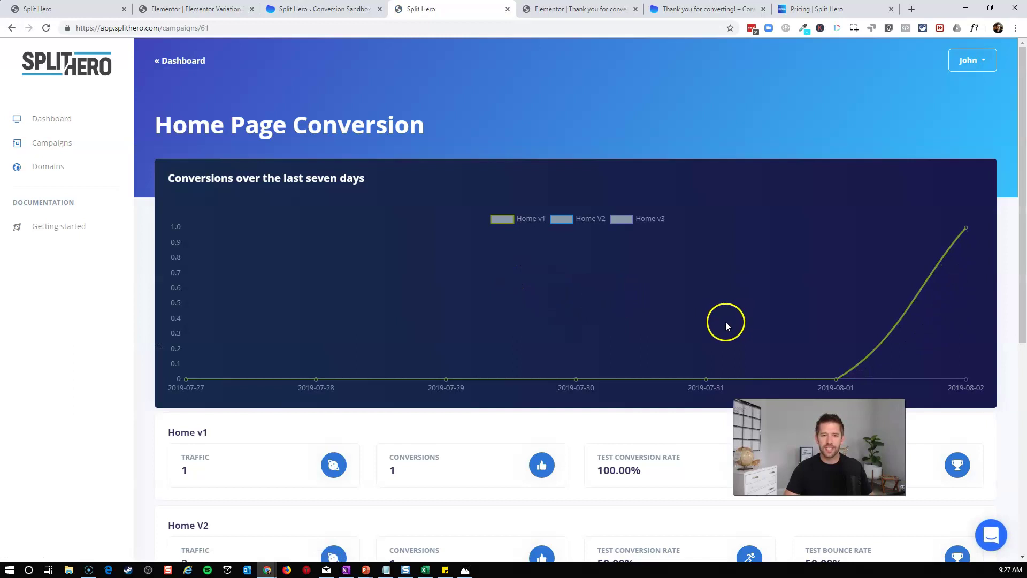
scroll(725, 322, "down", 3)
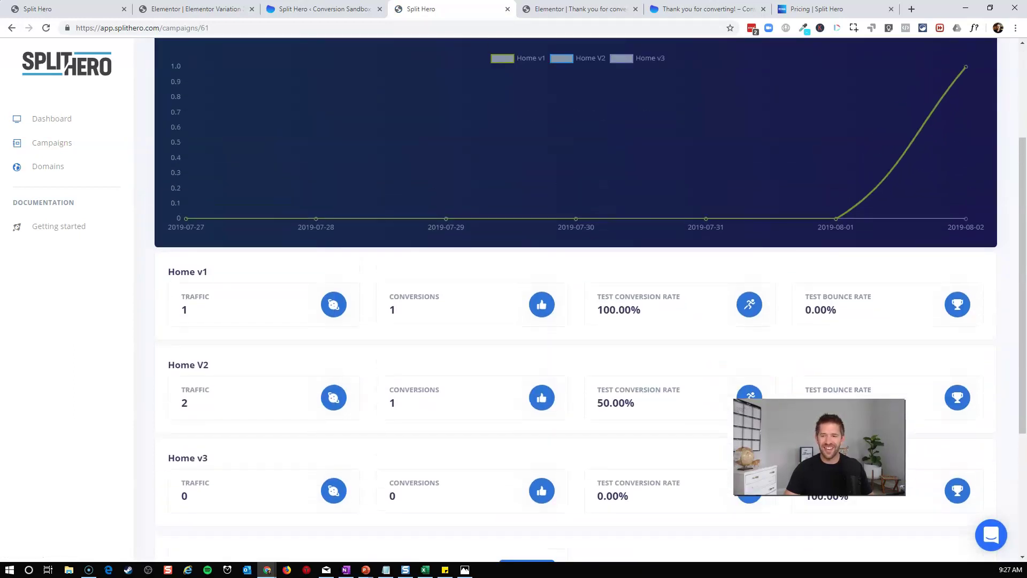
scroll(718, 415, "up", 3)
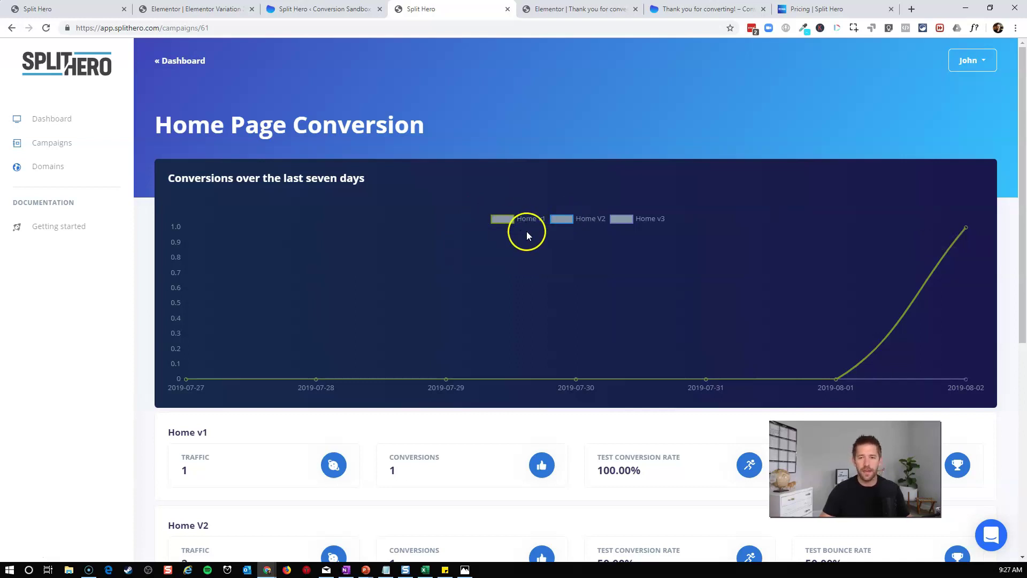
scroll(526, 231, "down", 5)
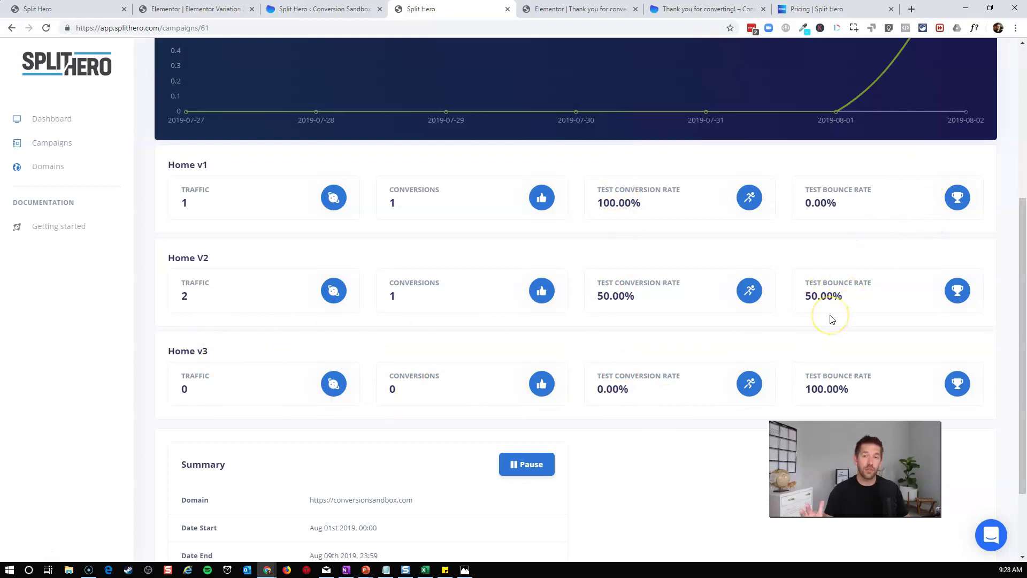
scroll(679, 289, "down", 2)
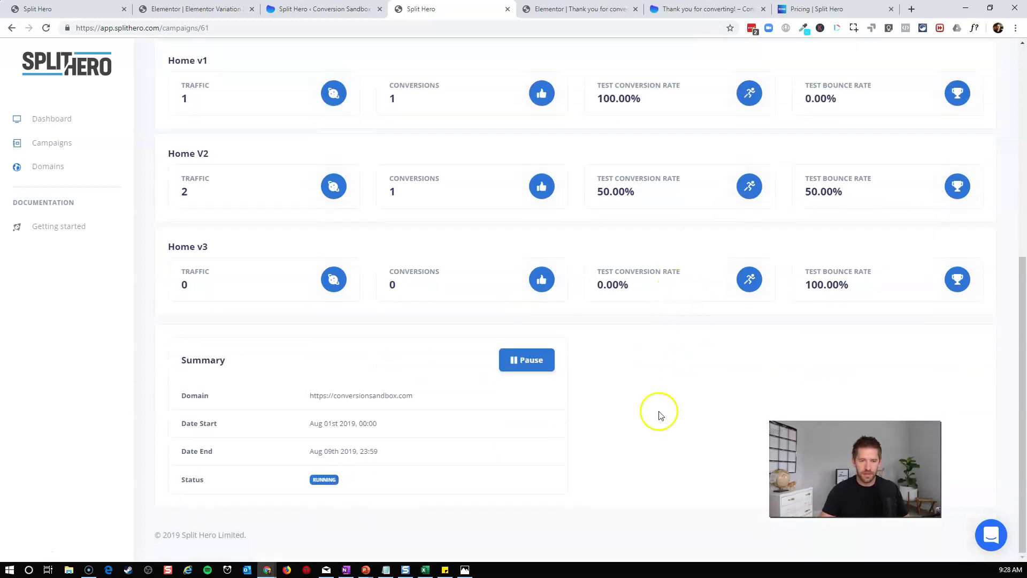
scroll(645, 470, "up", 7)
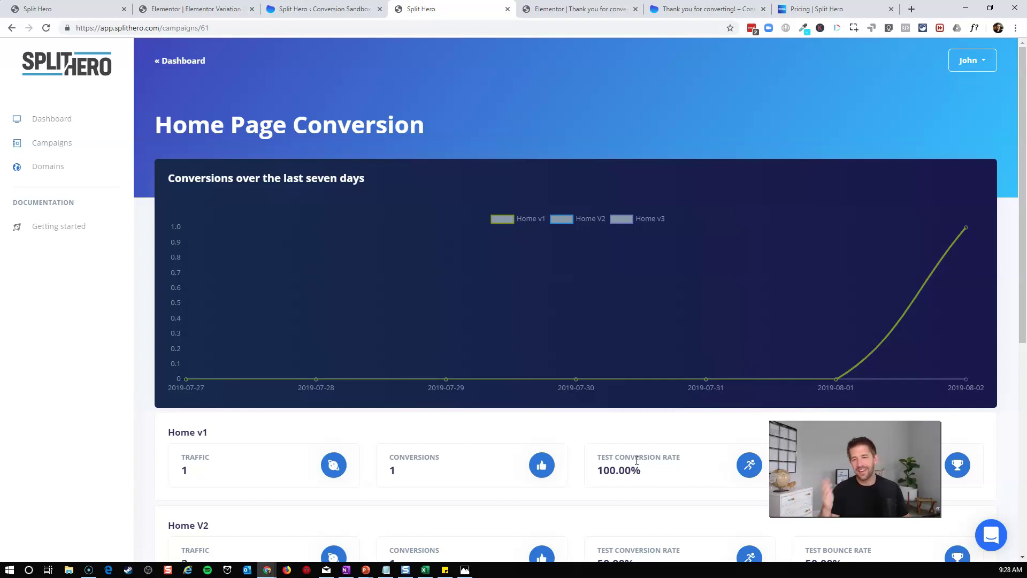
Step: Check the "3 Variations for CTA Click" campaign's status in the campaign list and open its report
left_click(50, 142)
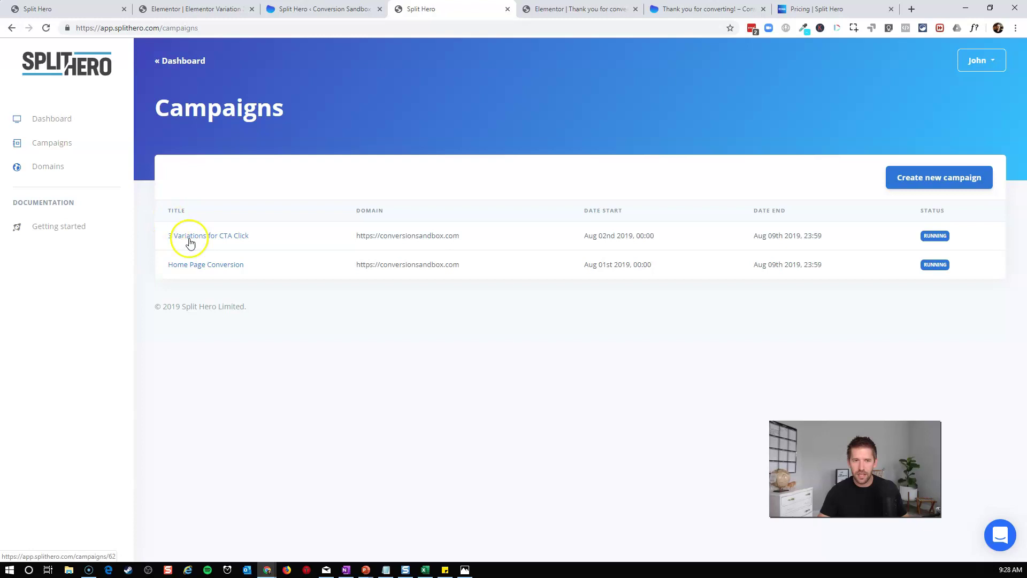
left_click(234, 237)
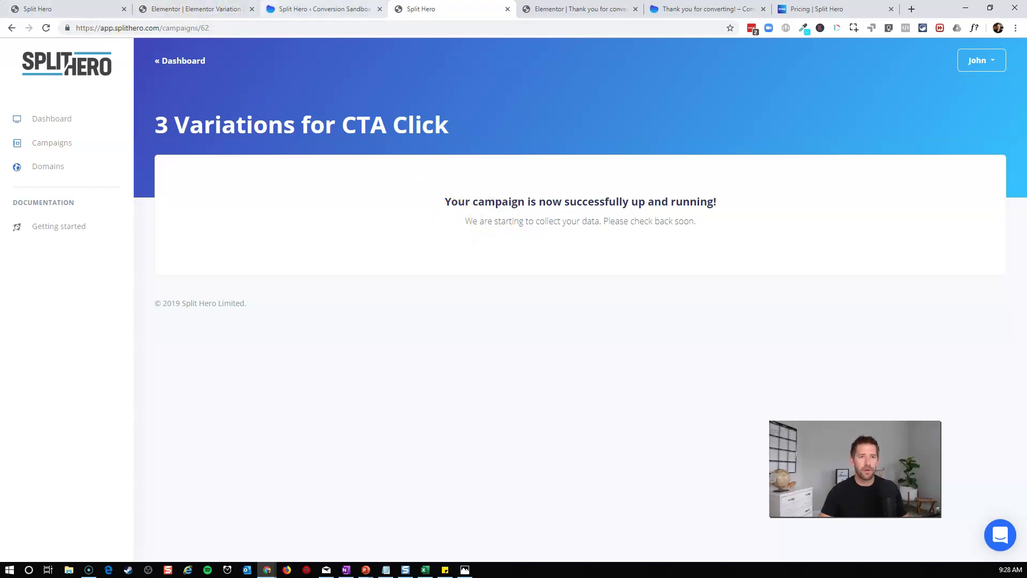
Step: Switch back to the WordPress dashboard and open the list of all the site's pages
left_click(279, 8)
mouse_move(32, 165)
left_click(120, 171)
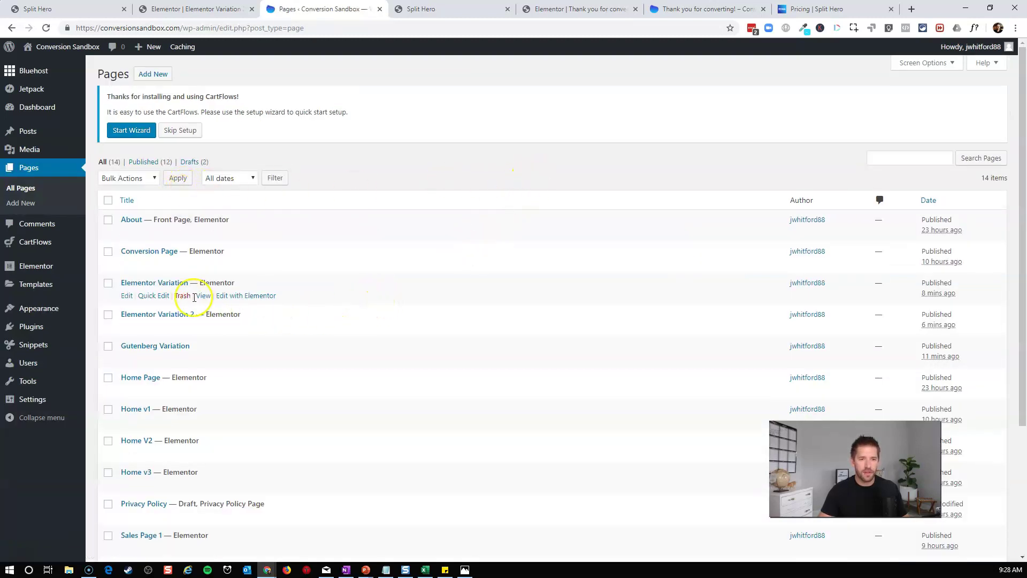
Step: Copy the Elementor Variation page's link from the pages list and load it in Firefox as a test visitor
right_click(203, 295)
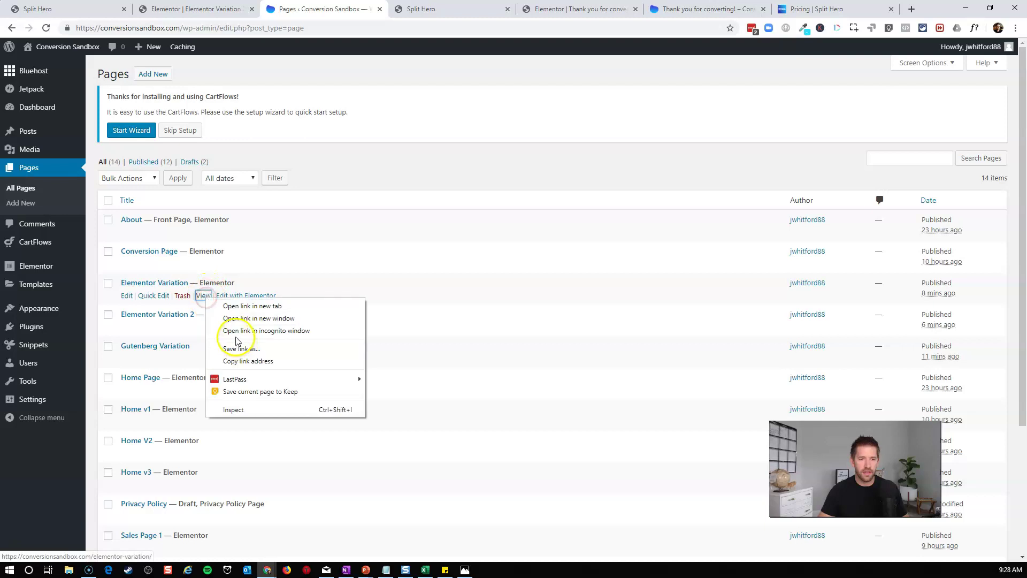
left_click(239, 361)
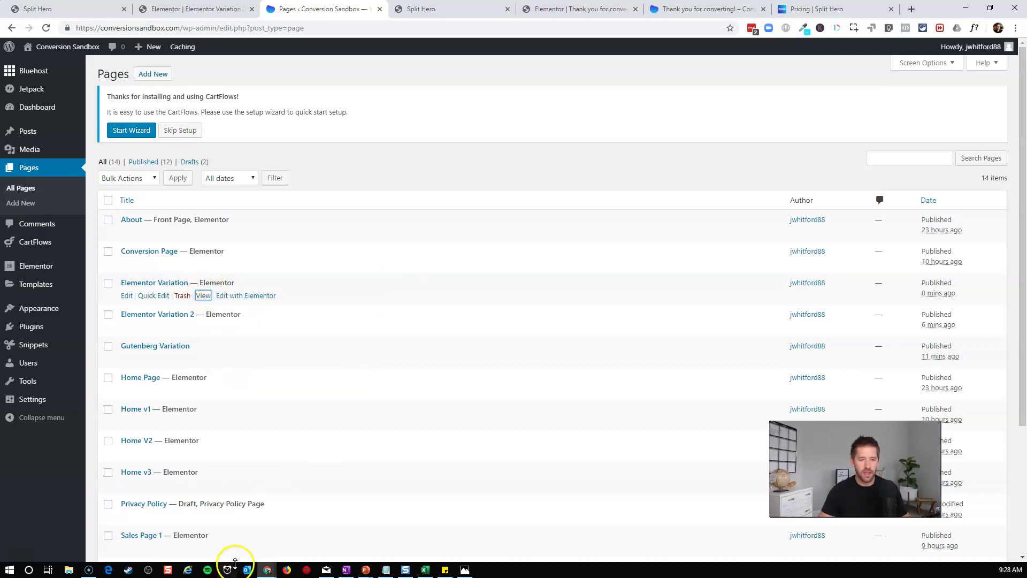
left_click(287, 570)
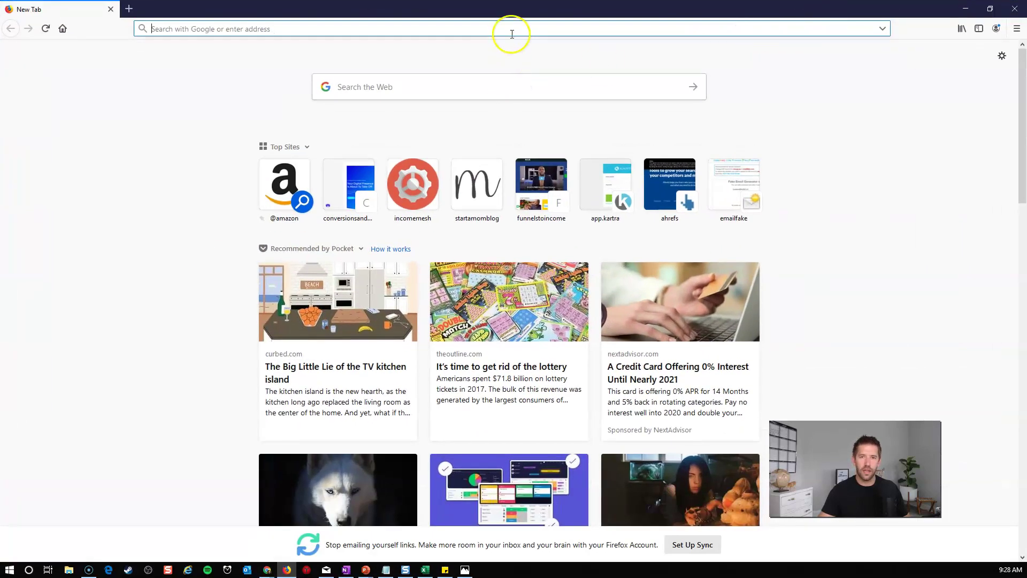
key("ctrl+v")
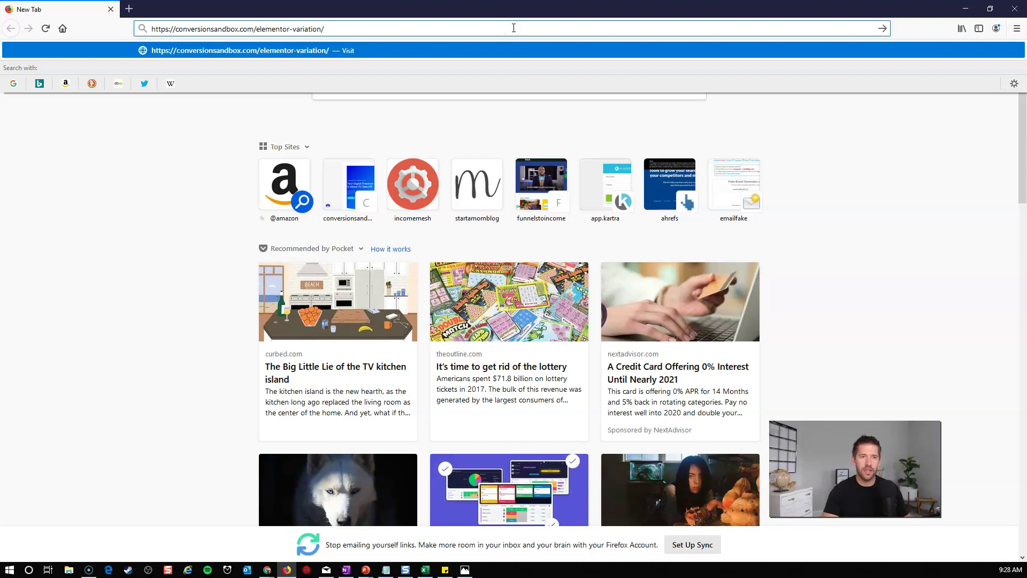
key("Return")
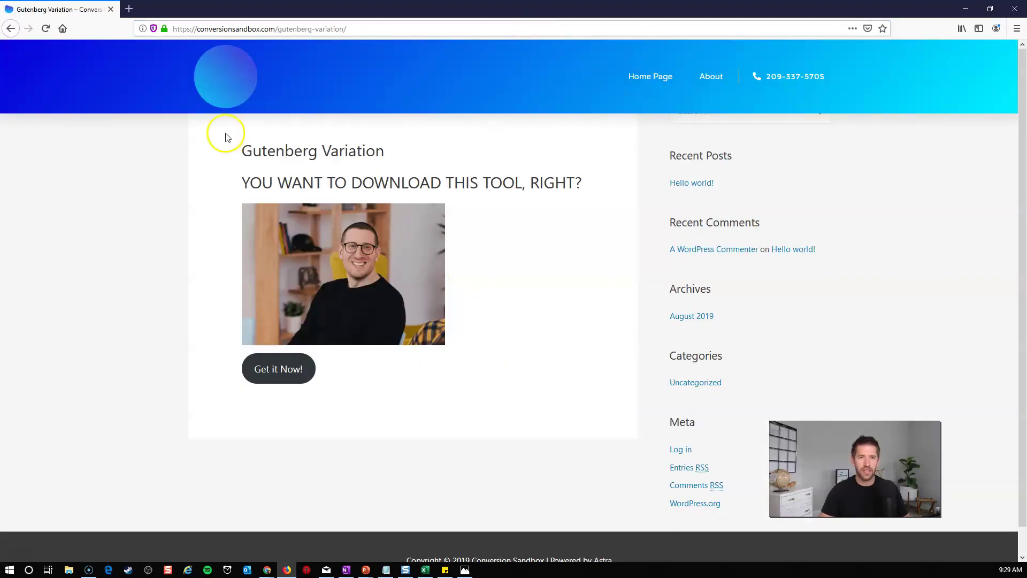
Step: Check the gutenberg-variation slug in the page's address and follow "Get it Now!" to the thank-you page to record a conversion
left_click(283, 32)
left_click(277, 31)
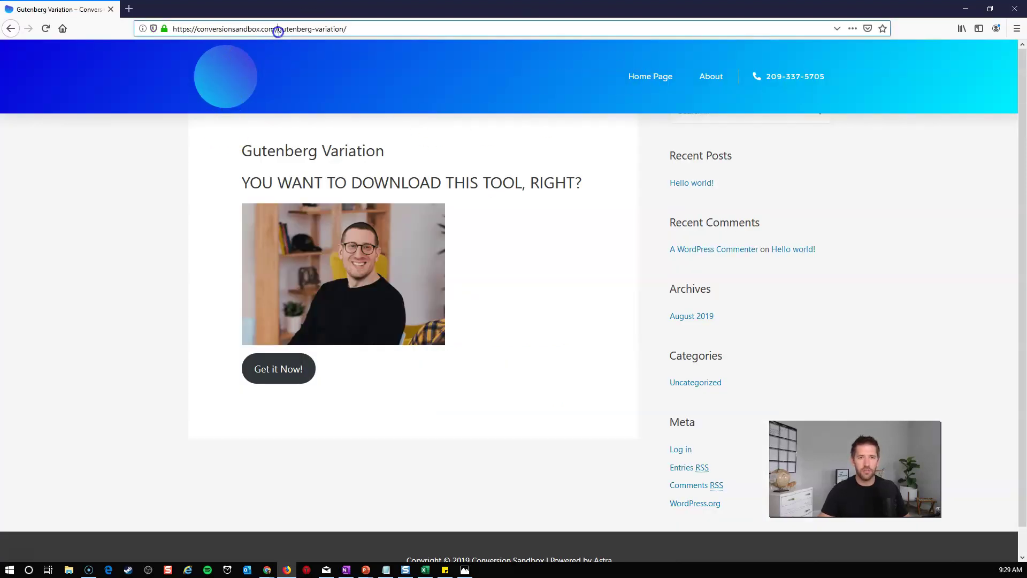
left_click_drag(279, 30, 357, 23)
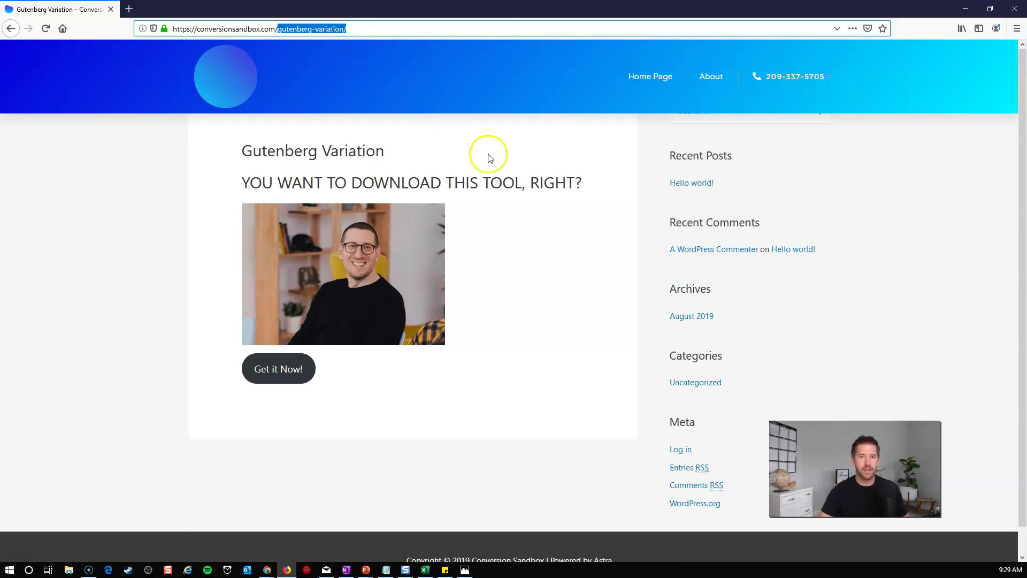
left_click(581, 183)
left_click(273, 368)
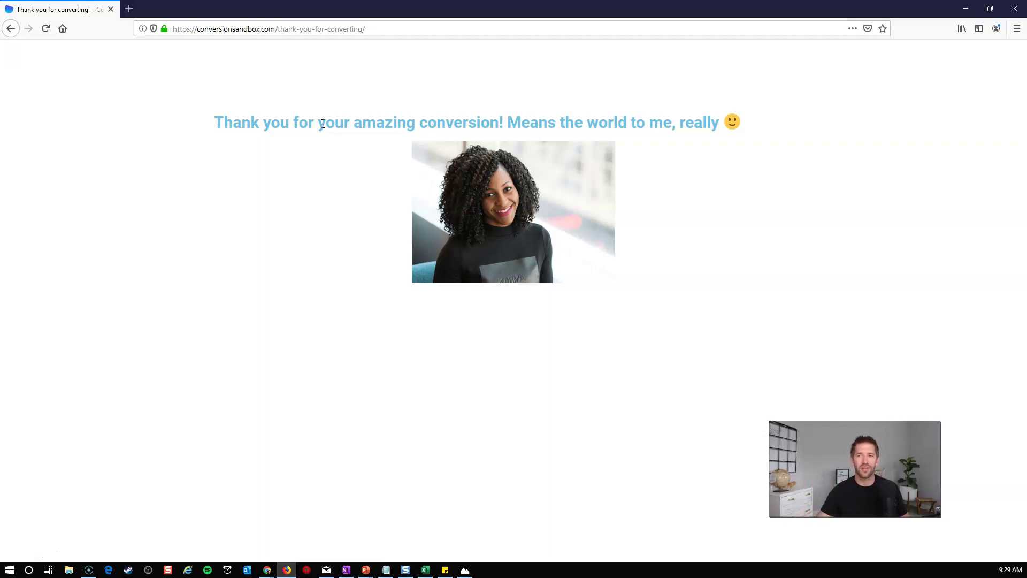
Step: Restart Firefox, load the copied Elementor Variation link again as a repeat visit, and close the browser
left_click(110, 10)
left_click(285, 569)
left_click(416, 30)
key("ctrl+v")
key("Return")
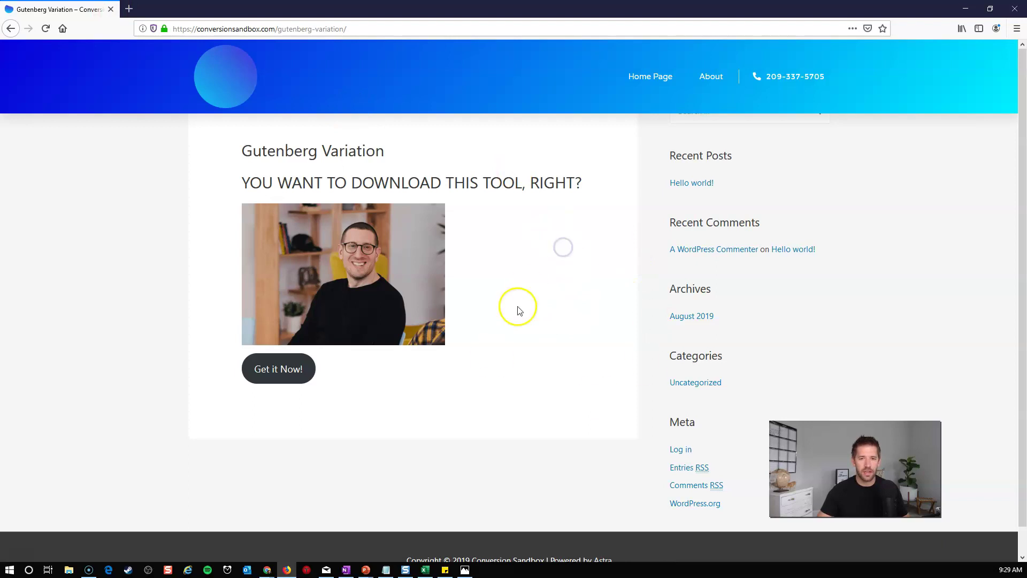
left_click(111, 10)
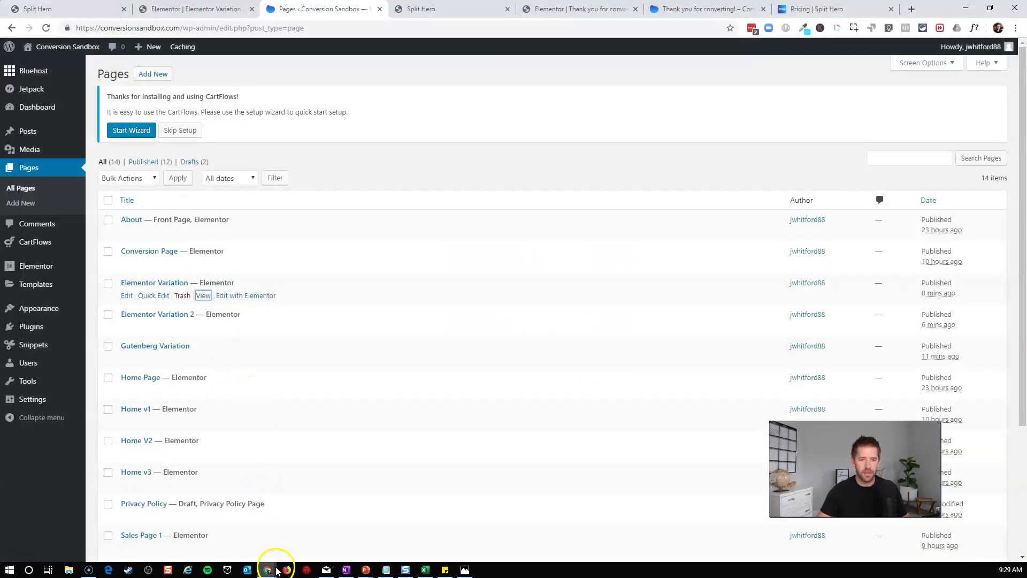
Step: Visit the Elementor Variation link in Microsoft Edge, convert through to the thank-you page, and return to the WordPress pages list
left_click(109, 570)
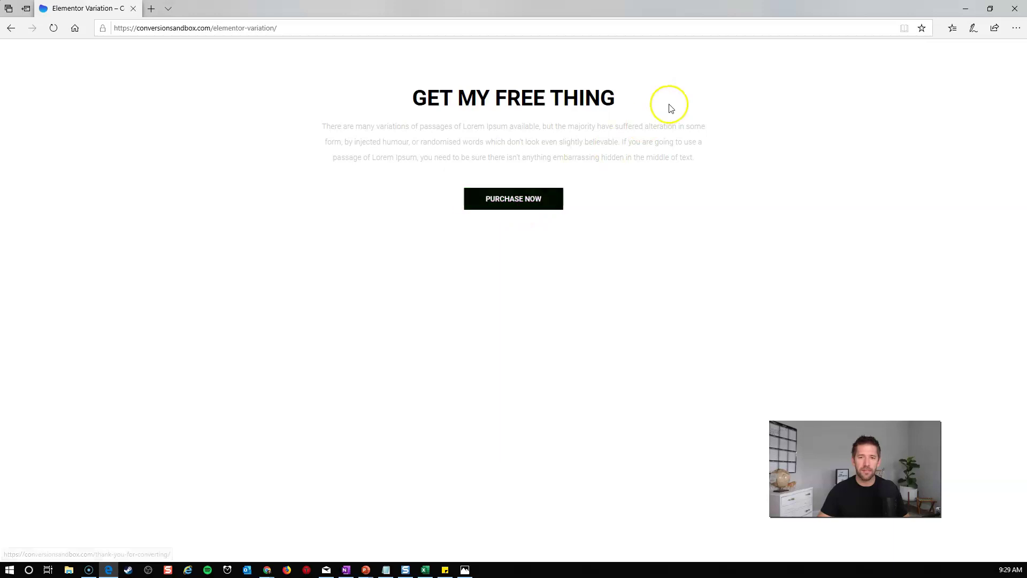
left_click(134, 9)
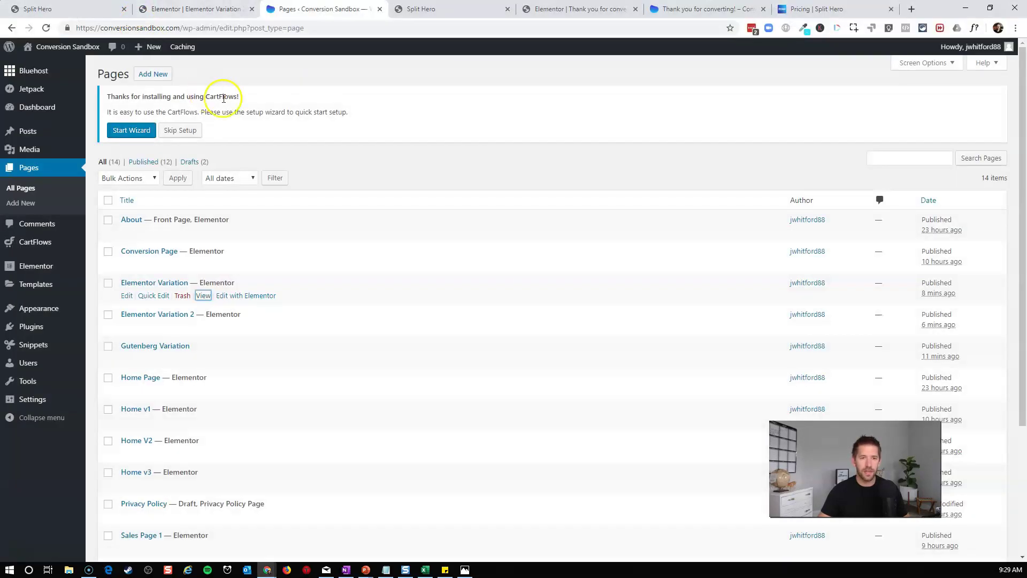
left_click(108, 570)
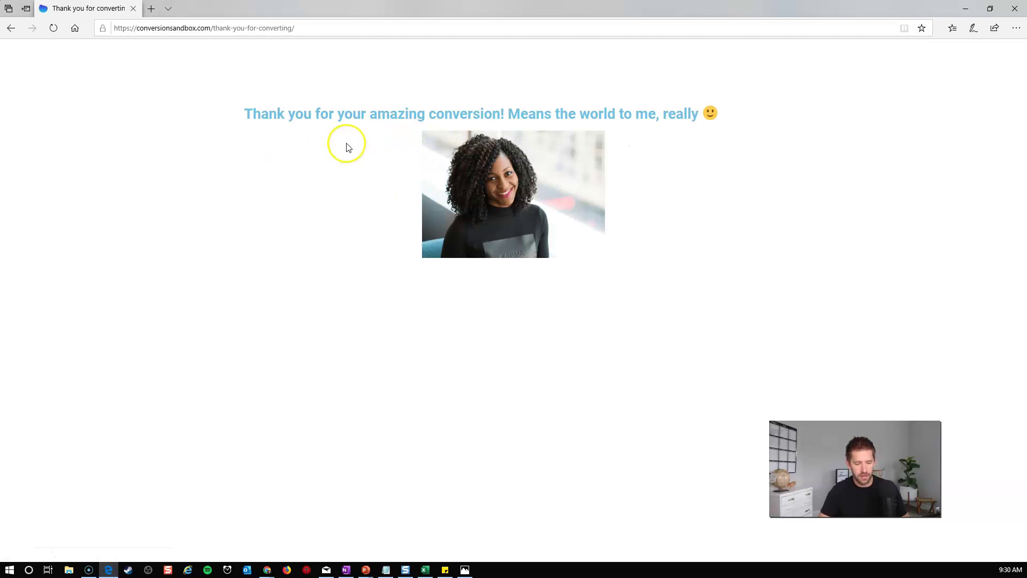
key("alt+Tab")
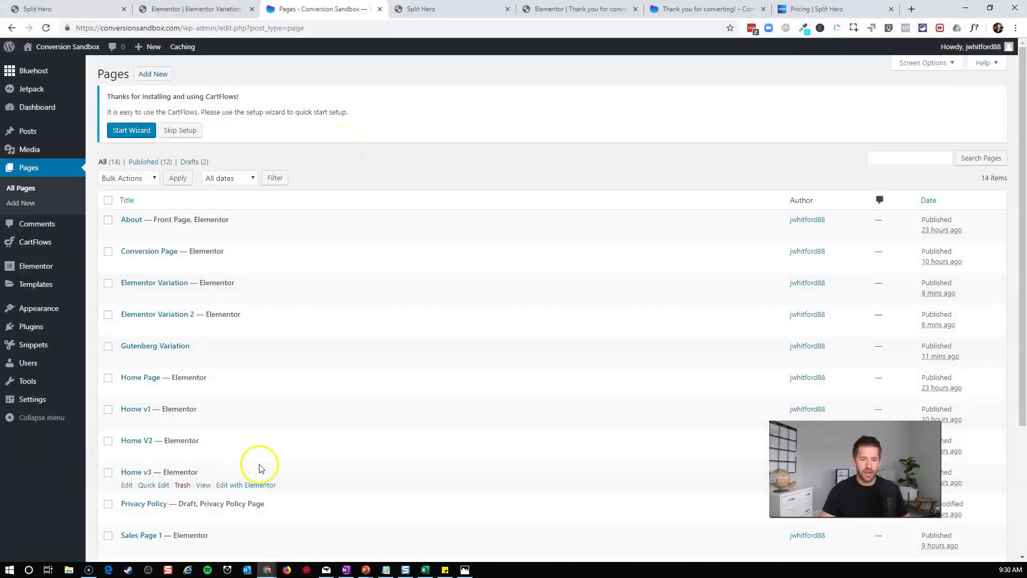
Step: Try to load the copied Elementor Variation link in Internet Explorer, and close that browser
left_click(187, 570)
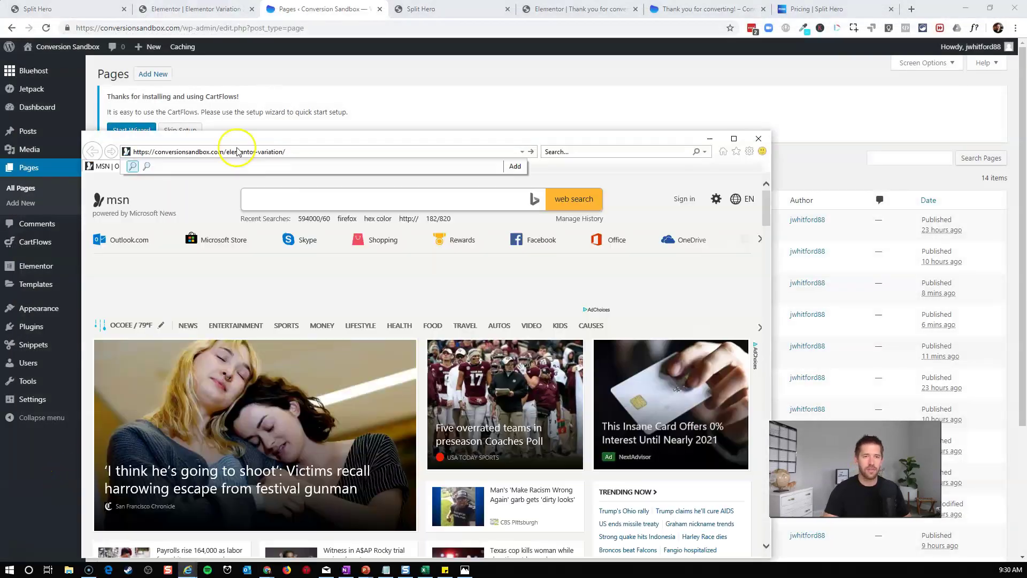
left_click(200, 151)
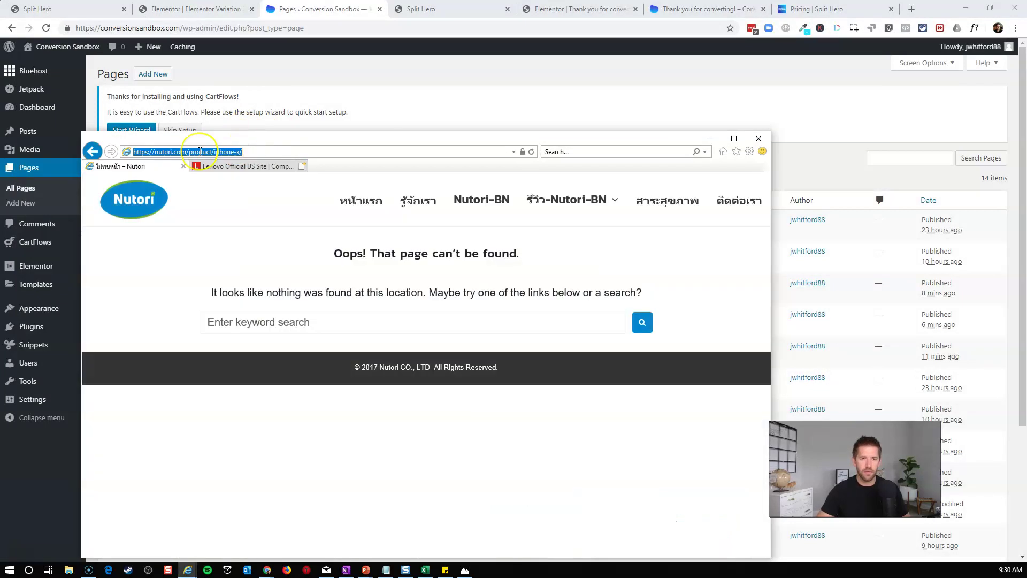
left_click_drag(259, 138, 270, 28)
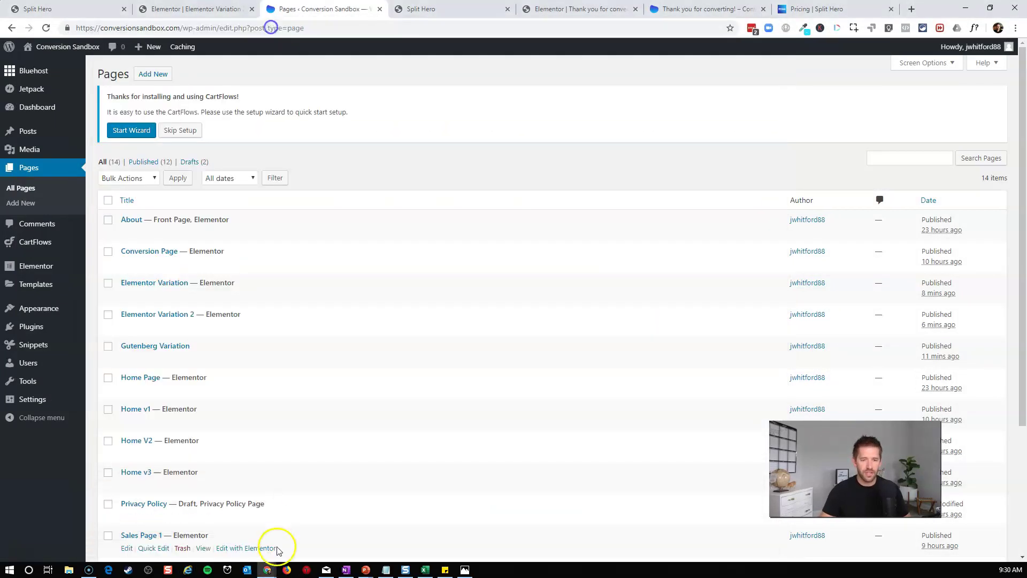
Step: Switch to Firefox, load the copied Elementor Variation link once more, and return to the WordPress pages list
left_click(287, 570)
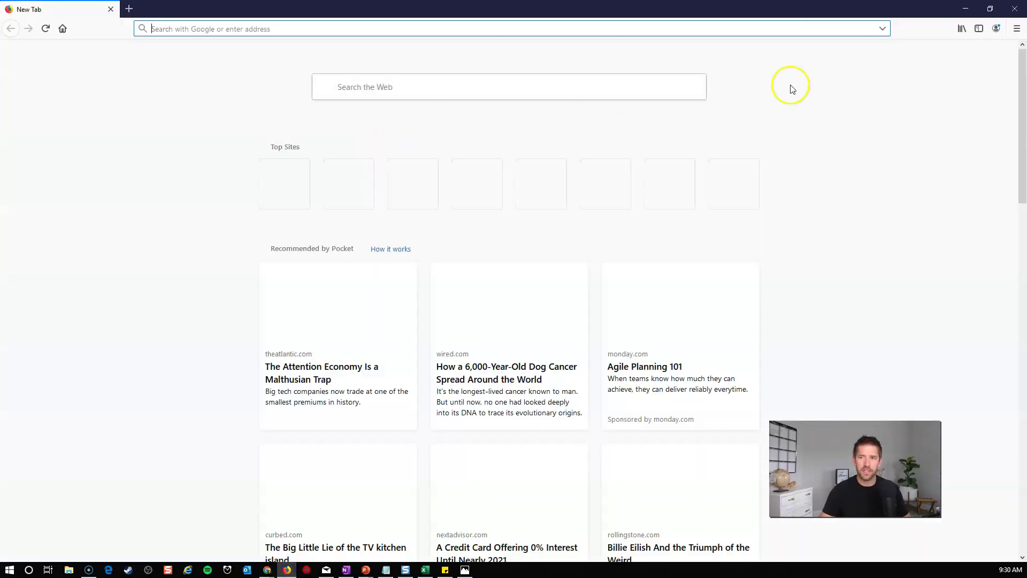
left_click(1017, 29)
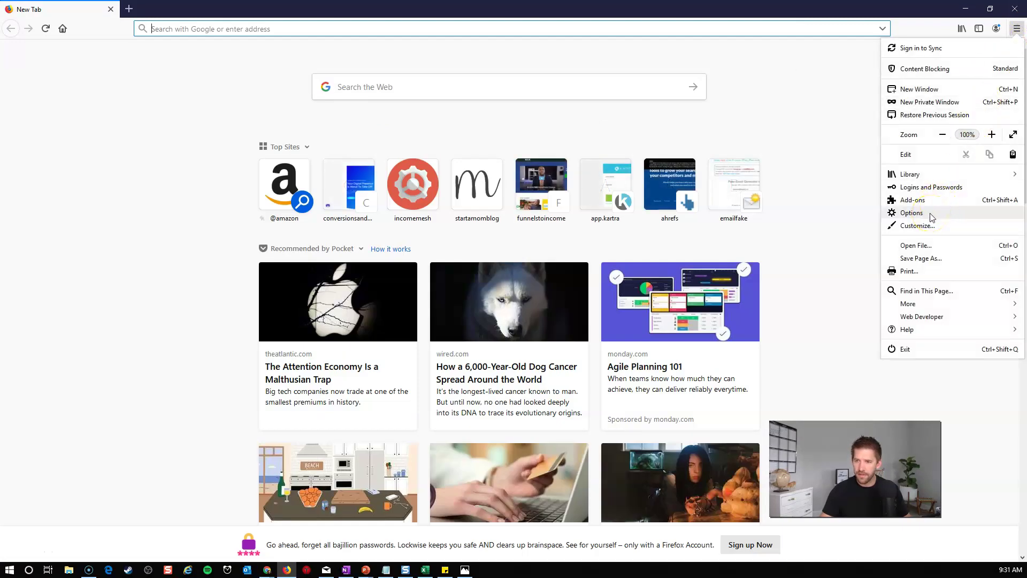
left_click(369, 32)
key("ctrl+v")
key("Return")
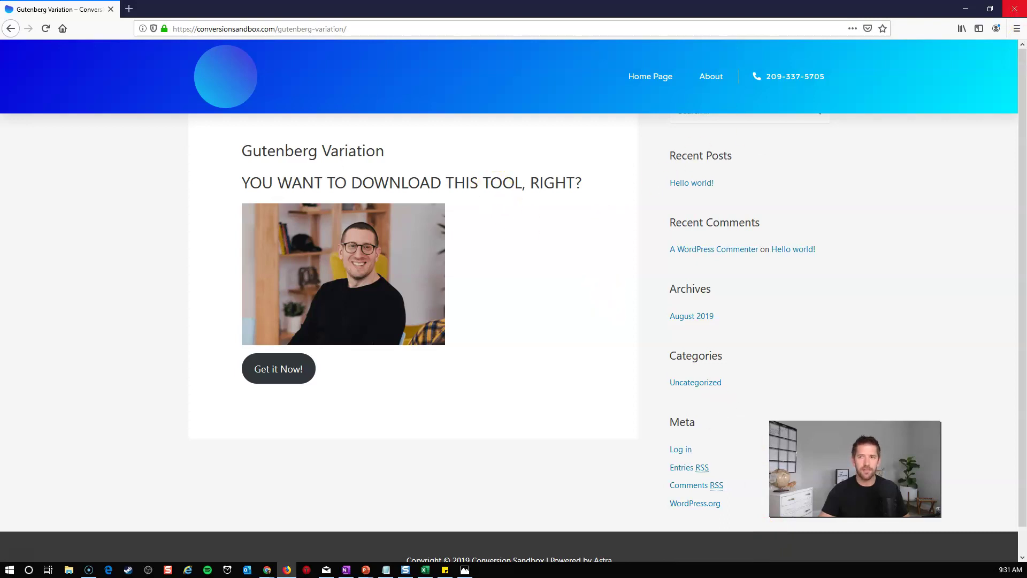
left_click(966, 9)
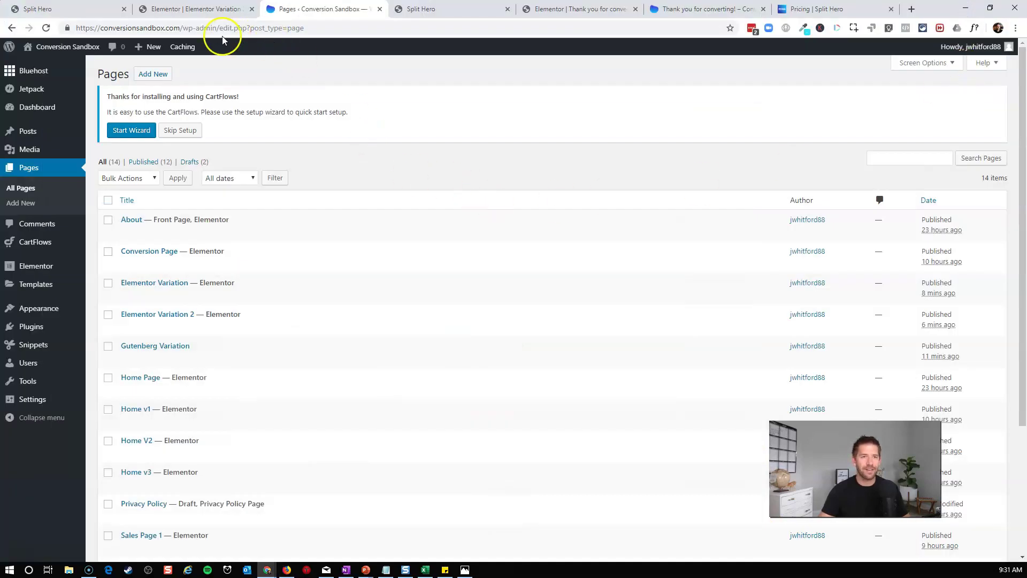
Step: Return to the Split Hero dashboard, check its totals, and open the "3 Variations for CTA Click" and Home Page Conversion reports
left_click(83, 9)
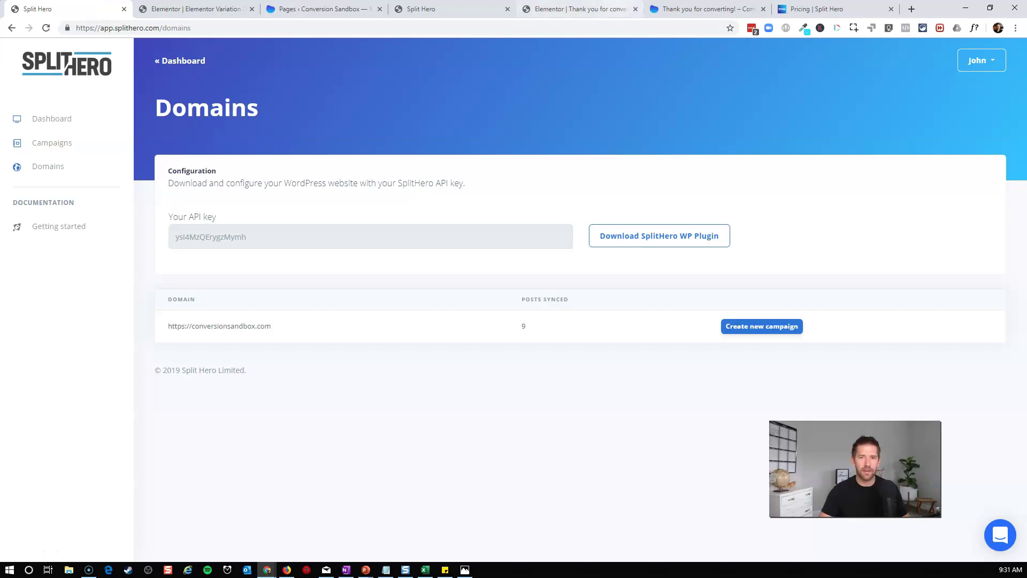
left_click(421, 9)
left_click(43, 122)
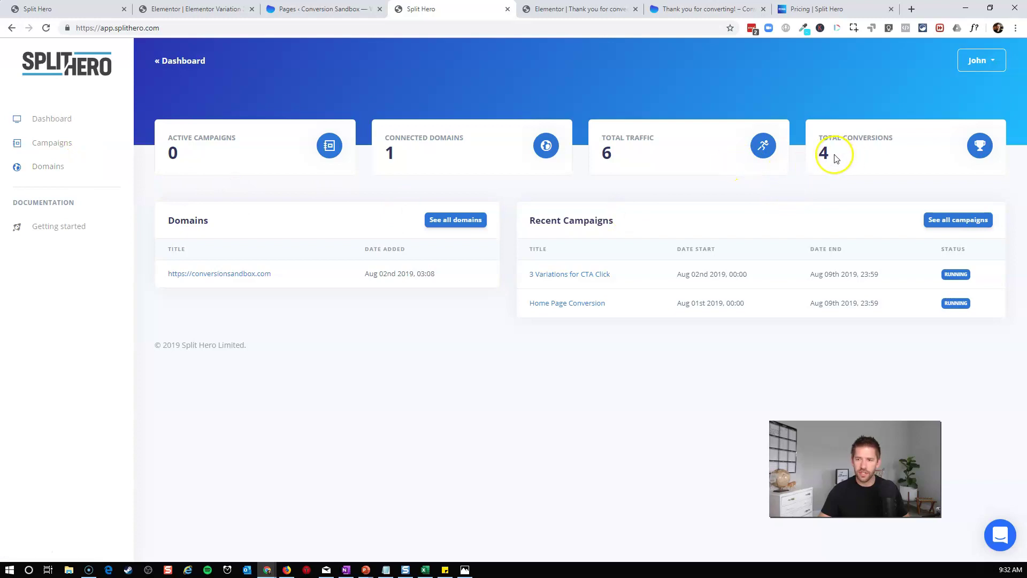
left_click(590, 279)
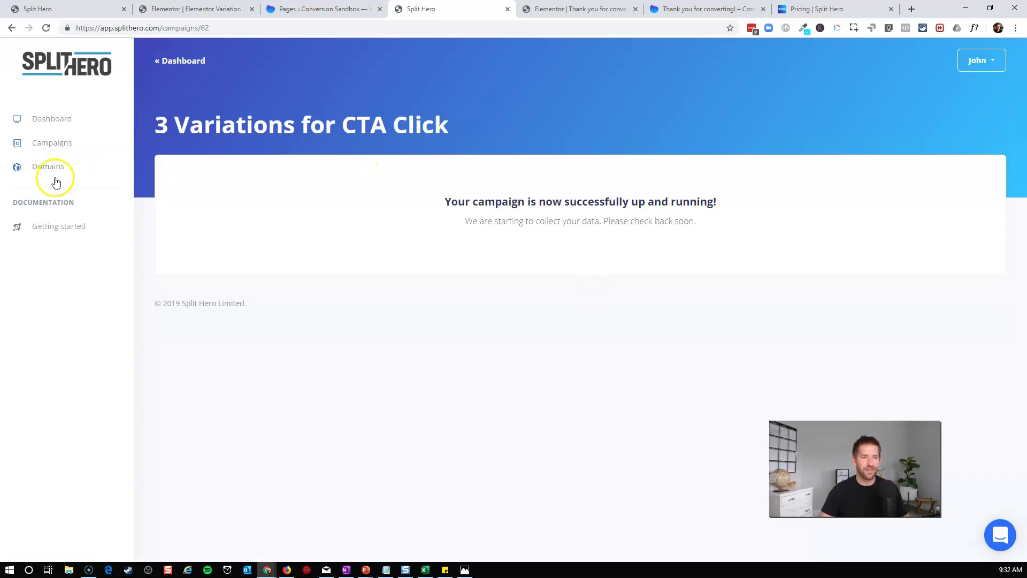
left_click(49, 121)
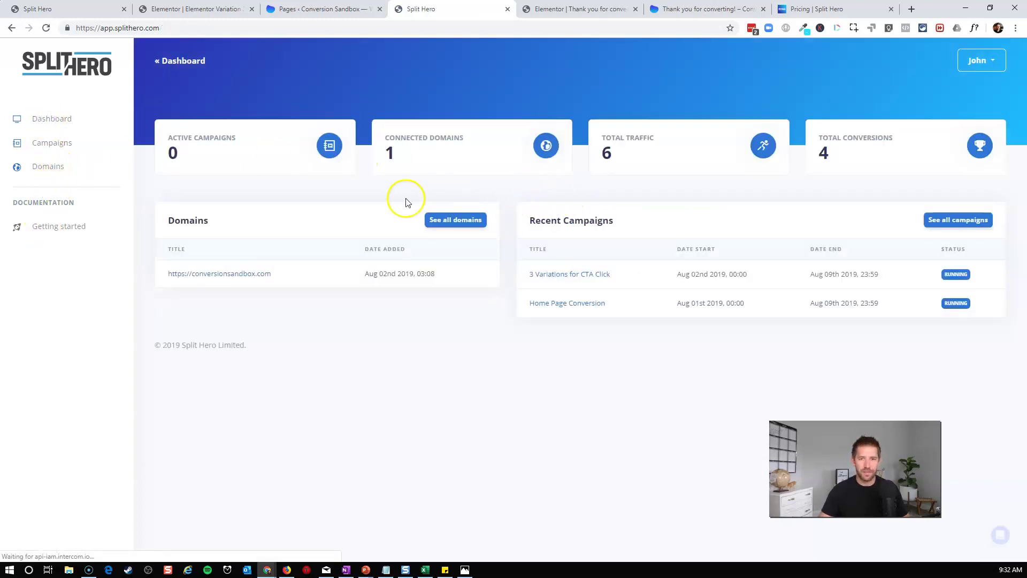
left_click(574, 303)
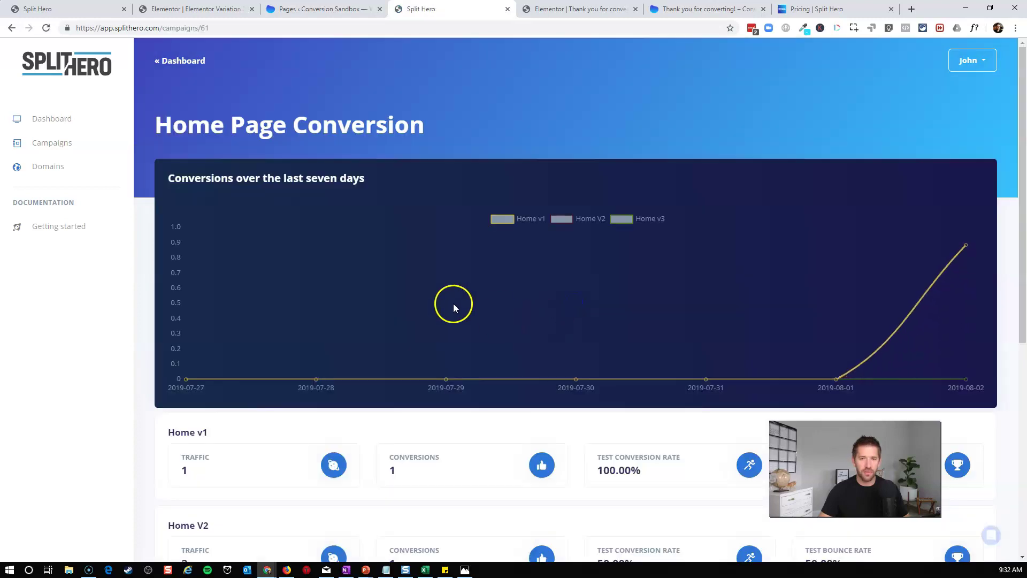